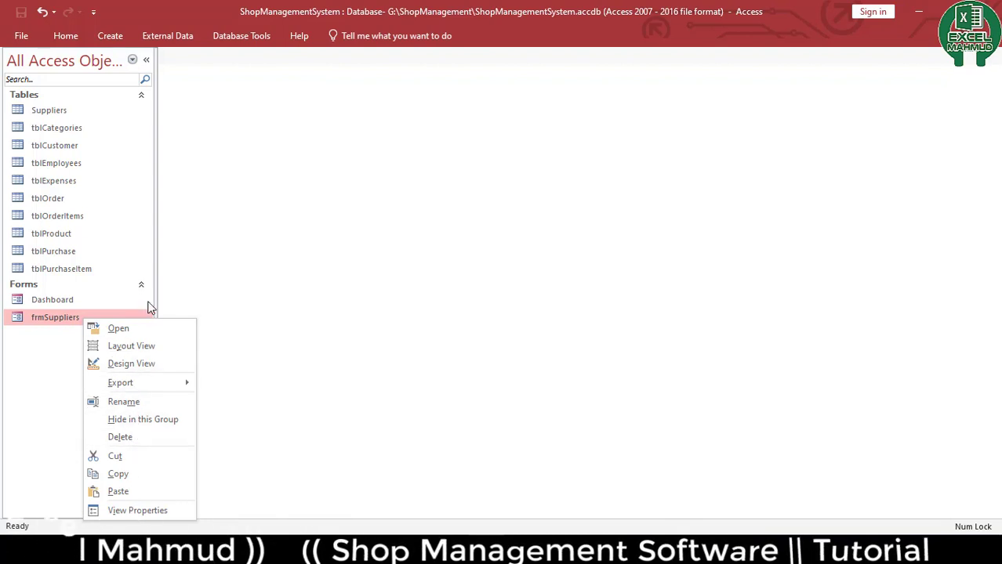
# Paste the copied supplier form as a new form named frmCategories
pyautogui.click(140, 489)
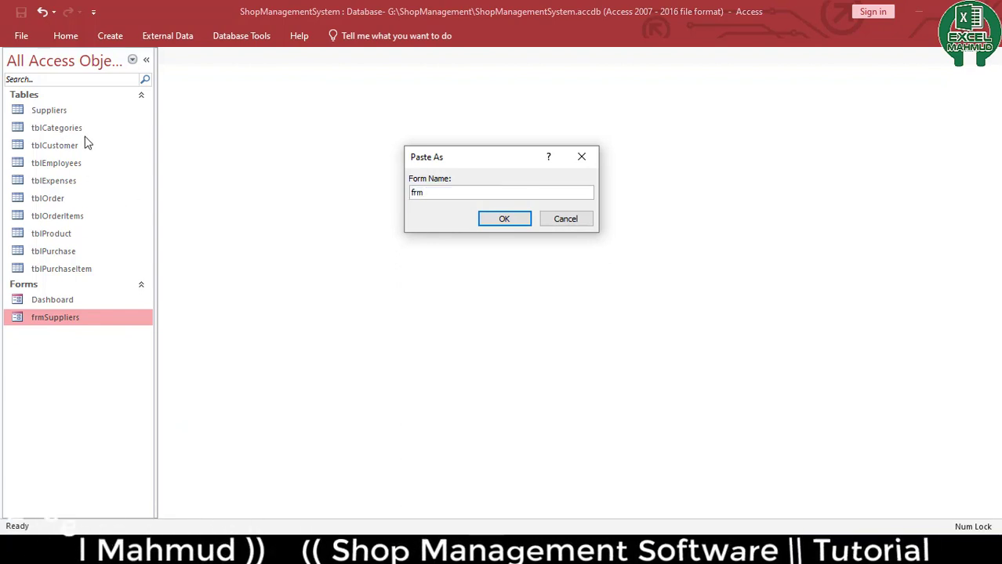
pyautogui.write('ca')
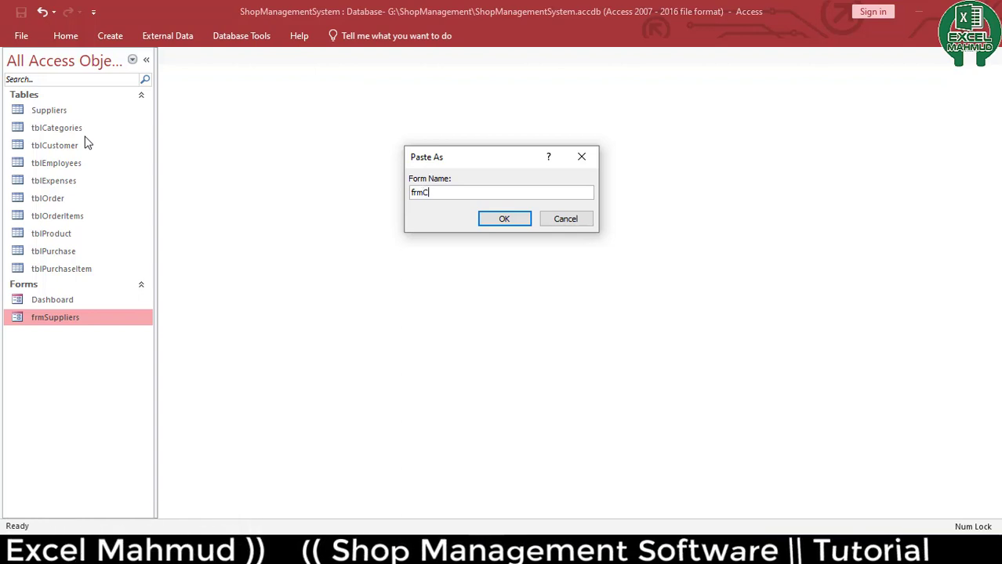
pyautogui.write('tegories')
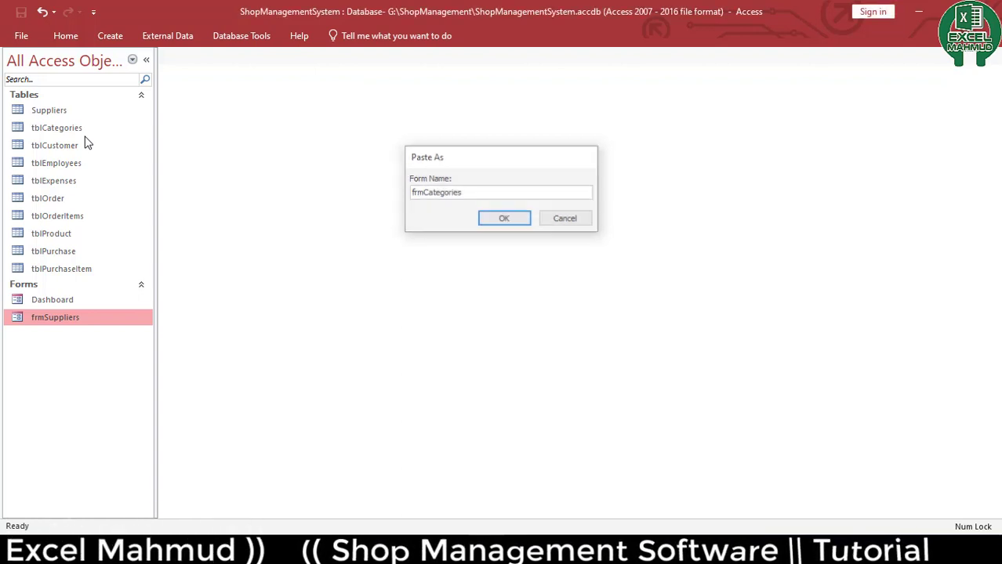
pyautogui.press('Return')
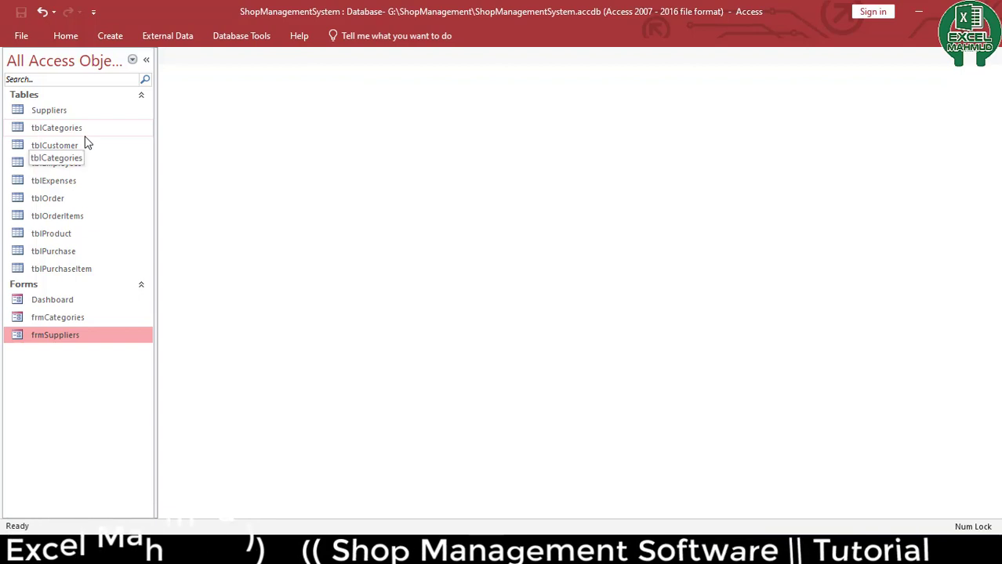
# Open frmCategories in Design View and delete all of its supplier labels and text boxes
pyautogui.rightClick(47, 318)
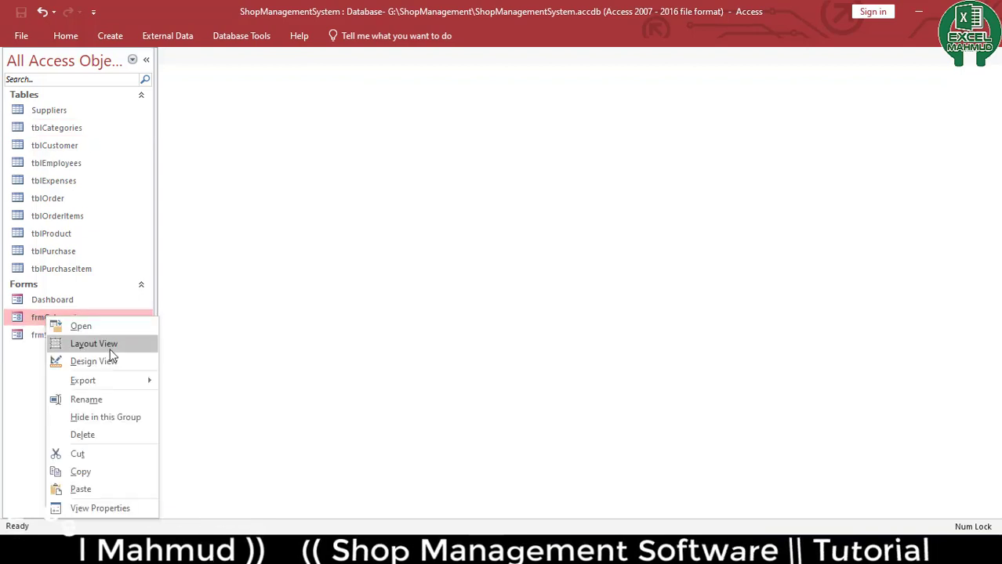
pyautogui.click(94, 362)
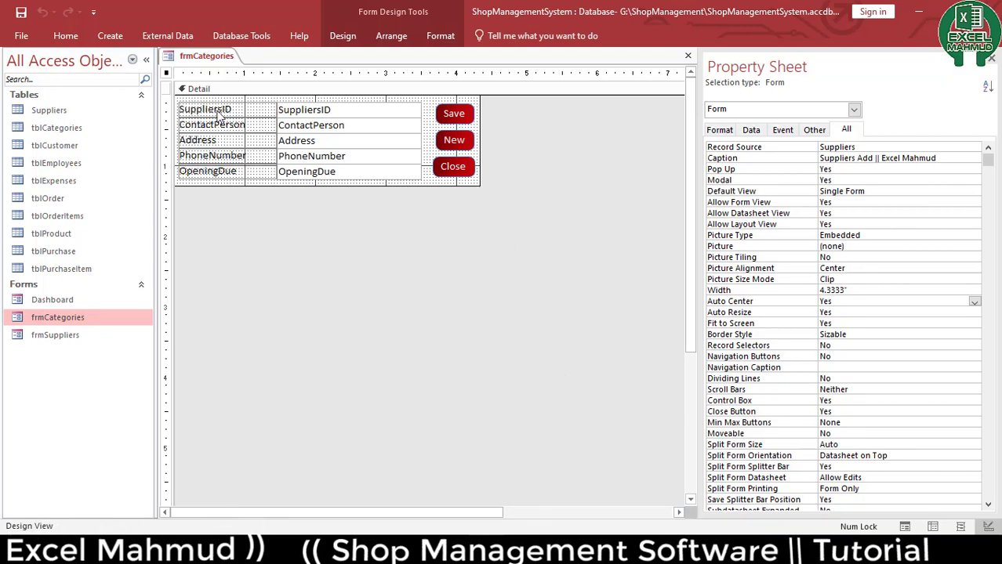
pyautogui.moveTo(343, 263); pyautogui.dragTo(231, 108)
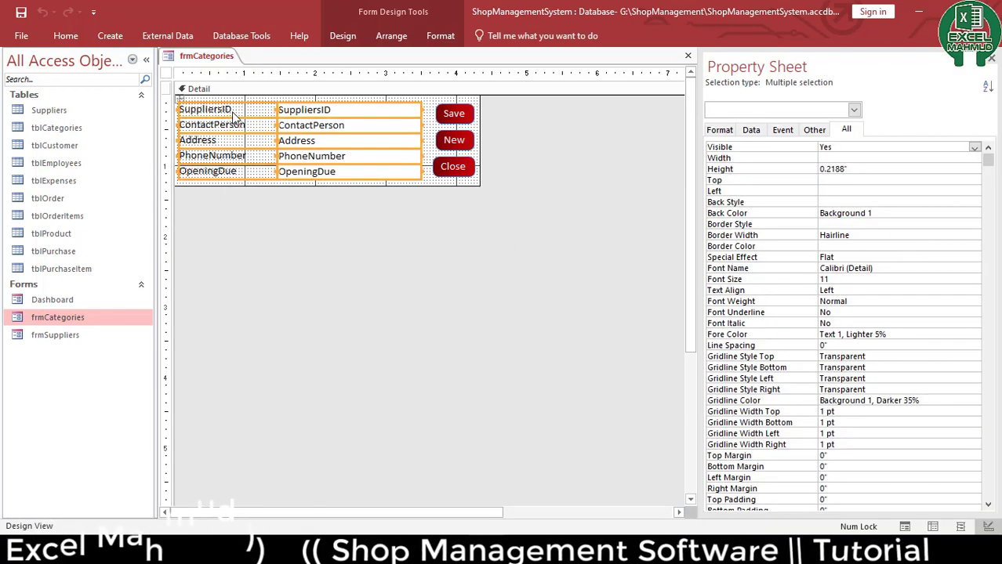
pyautogui.press('Delete')
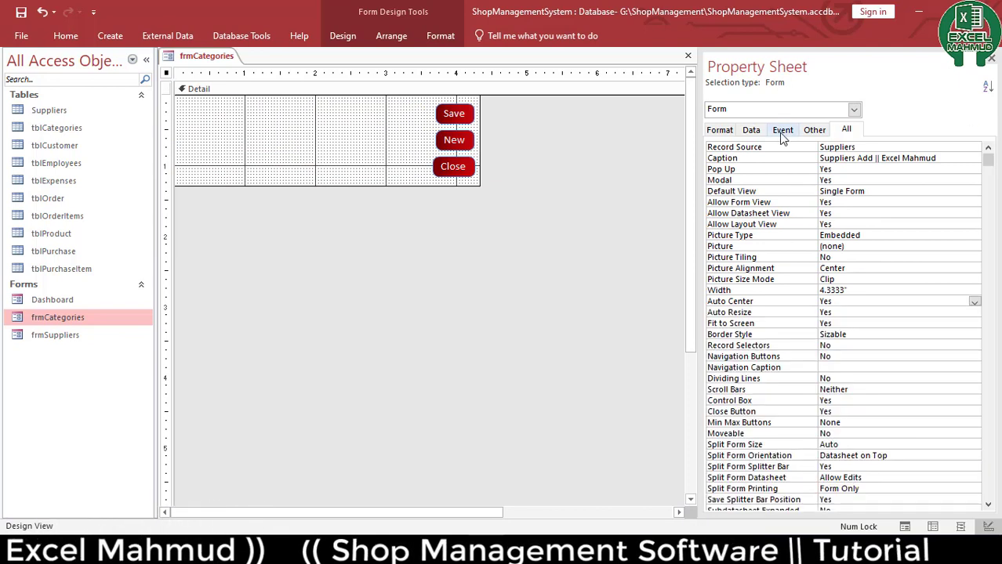
# Set the form's record source to tblCategories
pyautogui.click(752, 131)
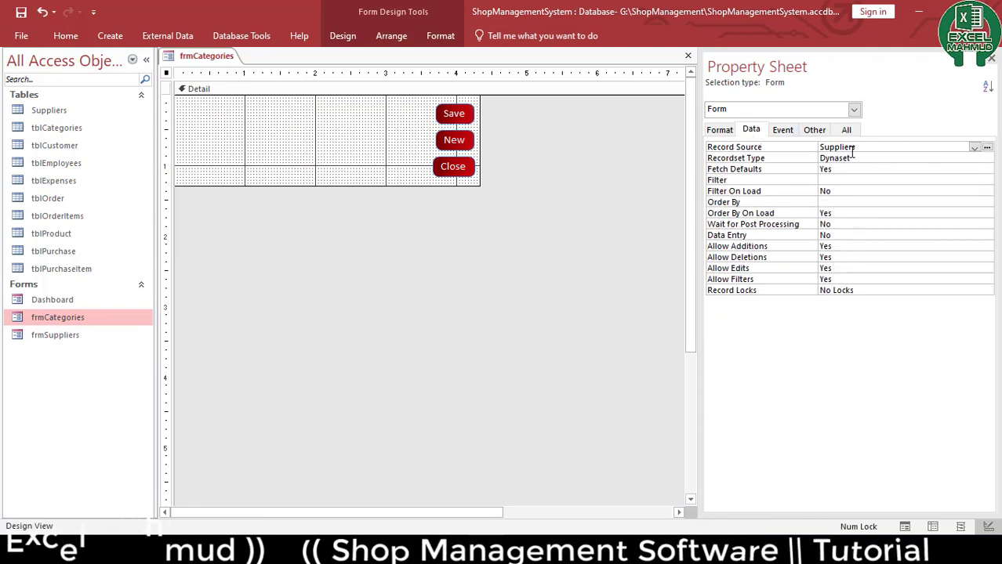
pyautogui.click(973, 148)
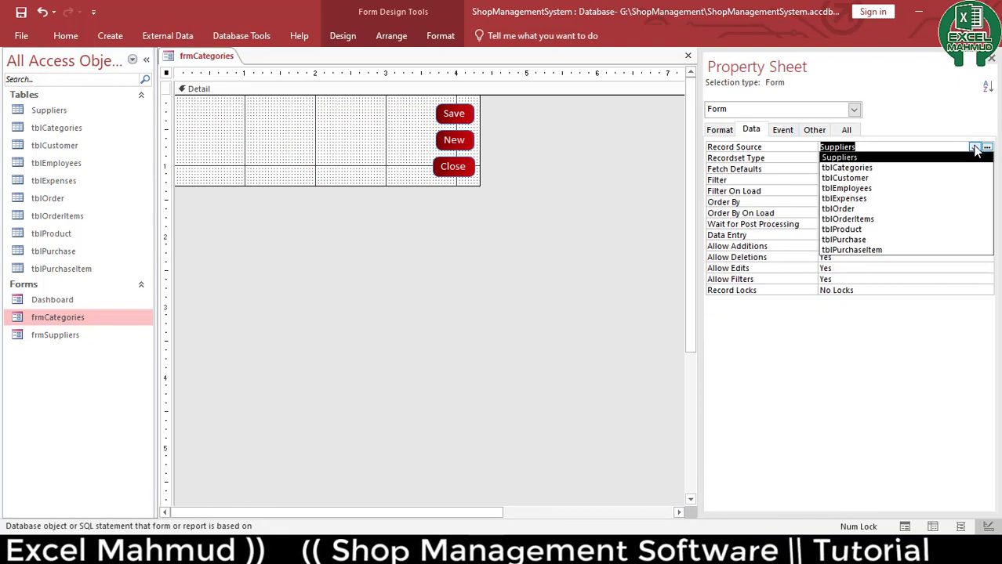
pyautogui.click(900, 169)
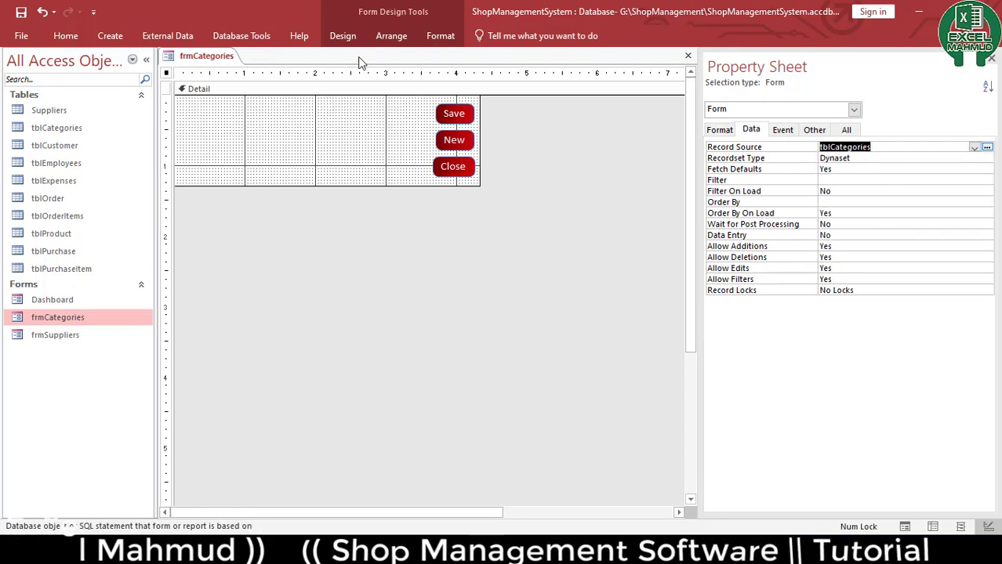
# Add the CategoriesID, CategoryName and CategoryPhoto fields from the field list onto the form
pyautogui.click(349, 37)
pyautogui.click(672, 85)
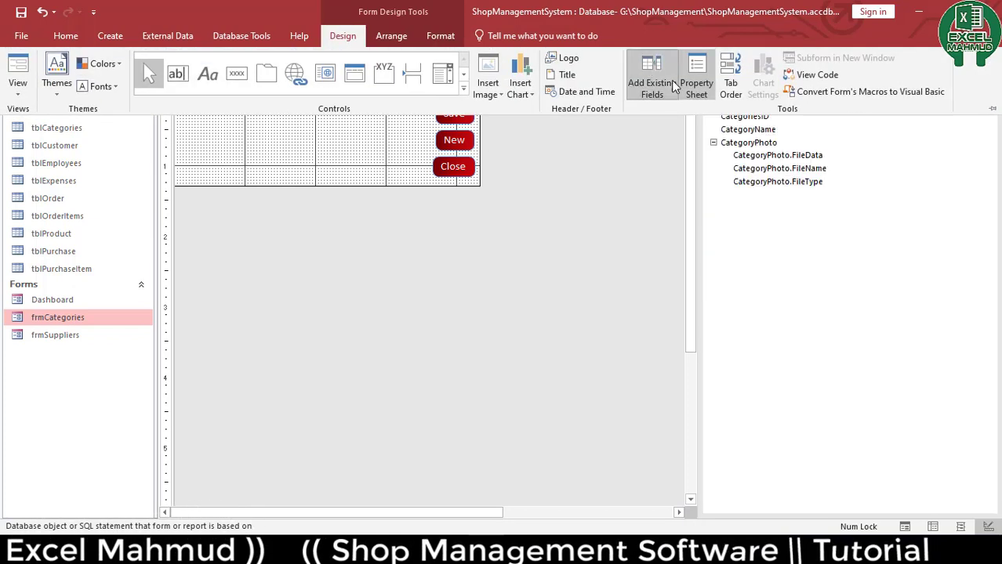
pyautogui.click(754, 182)
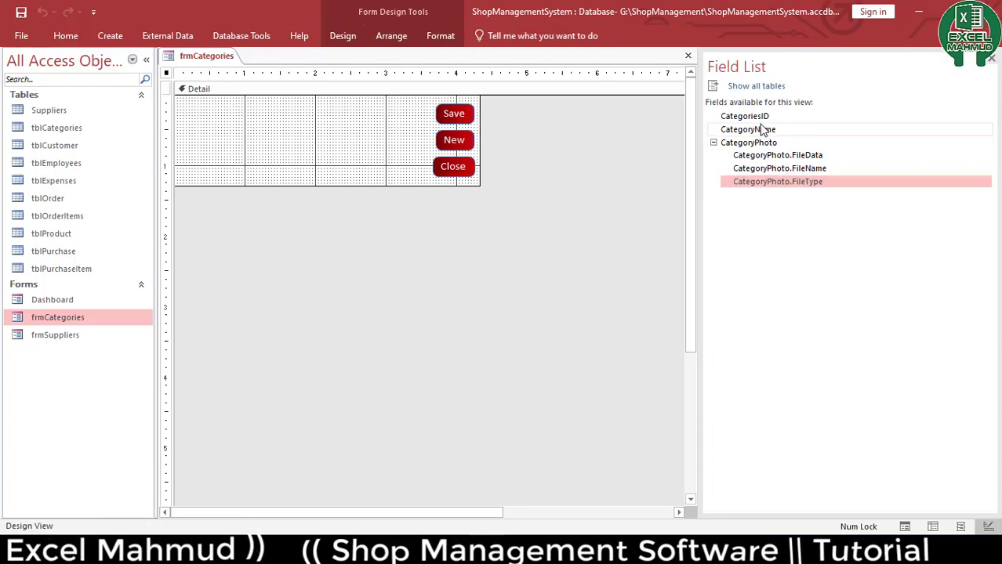
pyautogui.keyDown('shift'); pyautogui.click(754, 118); pyautogui.keyUp('shift')
pyautogui.moveTo(738, 127); pyautogui.dragTo(224, 118)
# Arrange the newly added field controls in a Stacked layout
pyautogui.moveTo(313, 249); pyautogui.dragTo(202, 108)
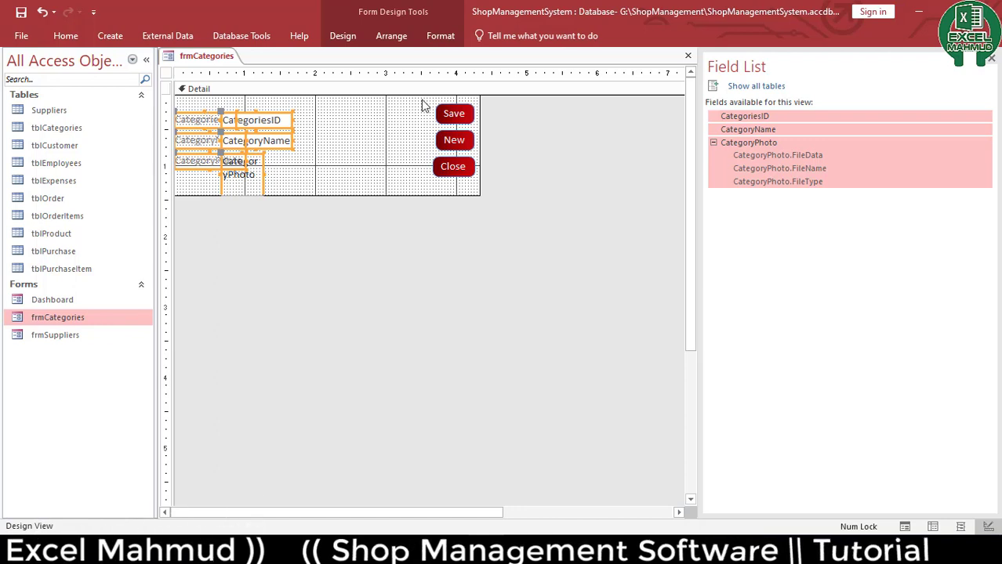
pyautogui.click(342, 36)
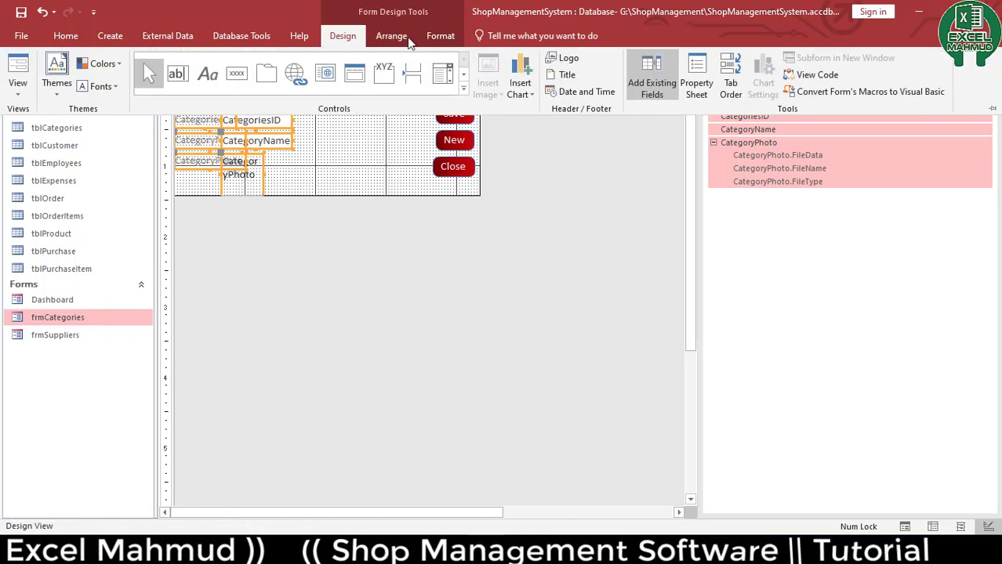
pyautogui.click(696, 83)
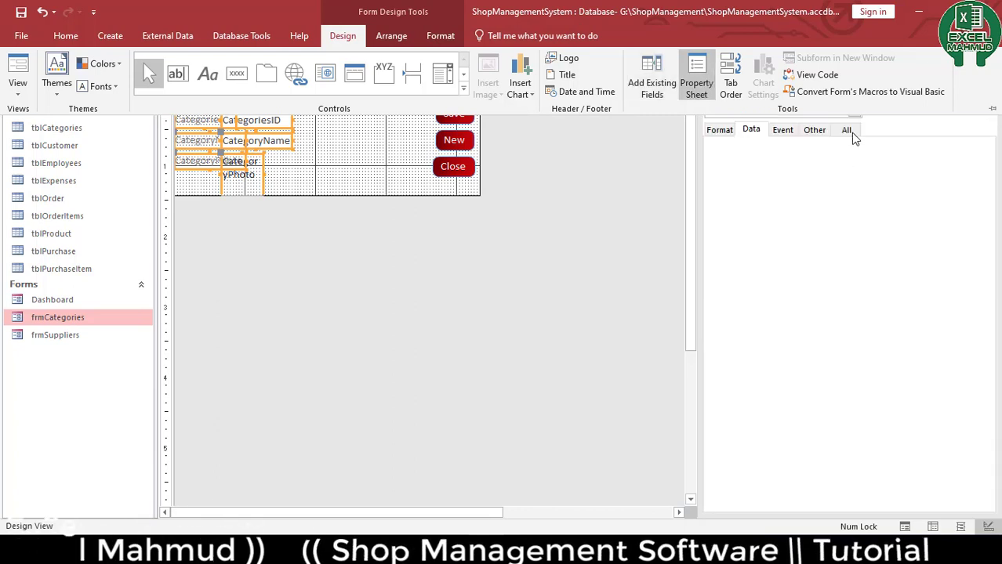
pyautogui.click(390, 37)
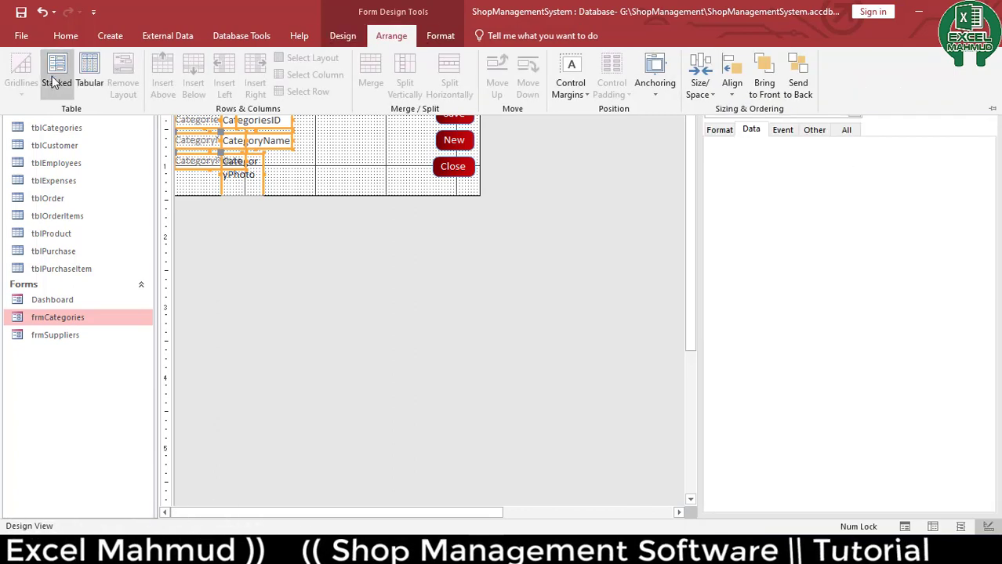
pyautogui.click(57, 72)
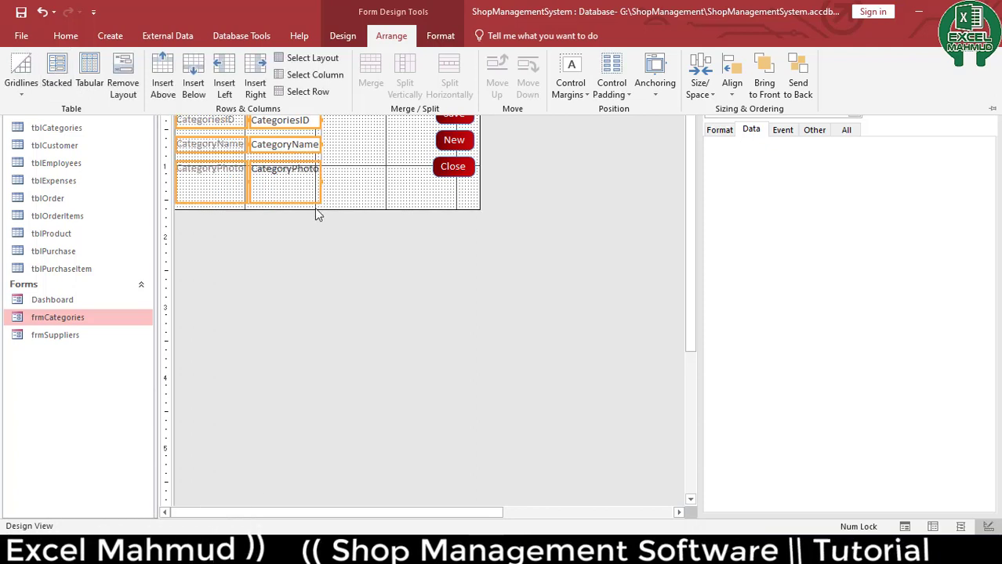
# Set the top, bottom, left and right padding of the stacked controls to 0
pyautogui.click(847, 131)
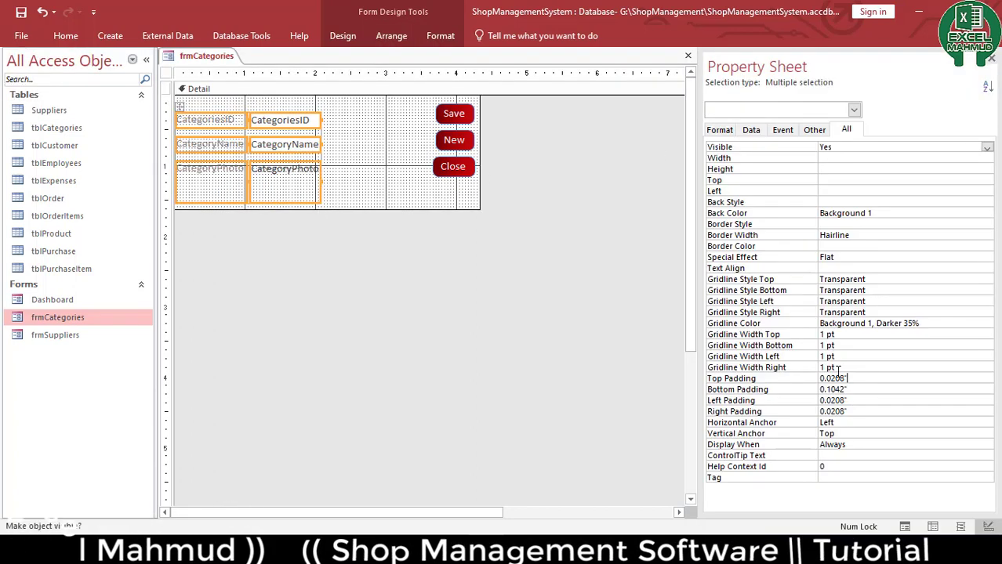
pyautogui.click(803, 374)
pyautogui.write('0')
pyautogui.press('Return')
pyautogui.write('0')
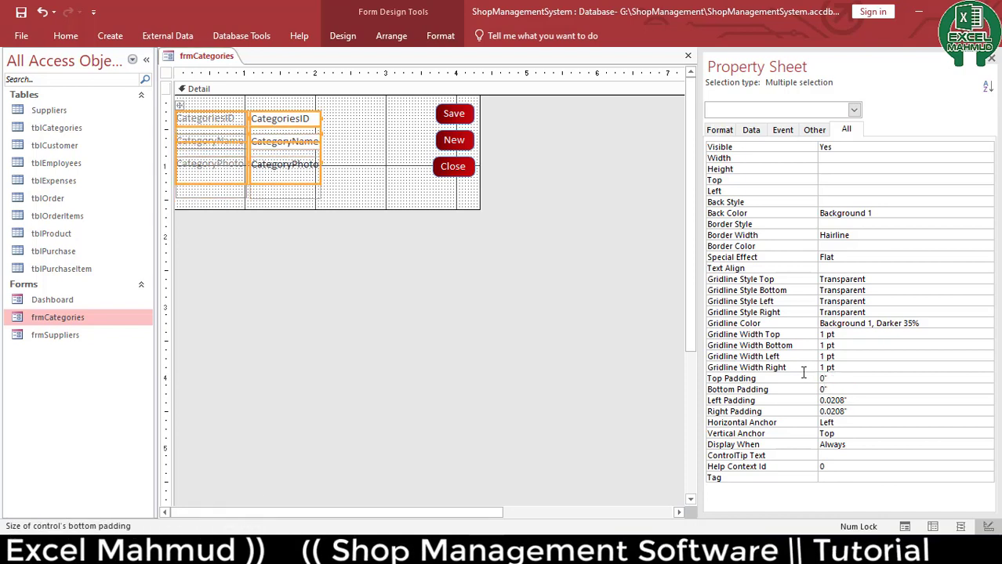
pyautogui.press('Return')
pyautogui.write('0')
pyautogui.press('Return')
pyautogui.write('0')
pyautogui.press('Return')
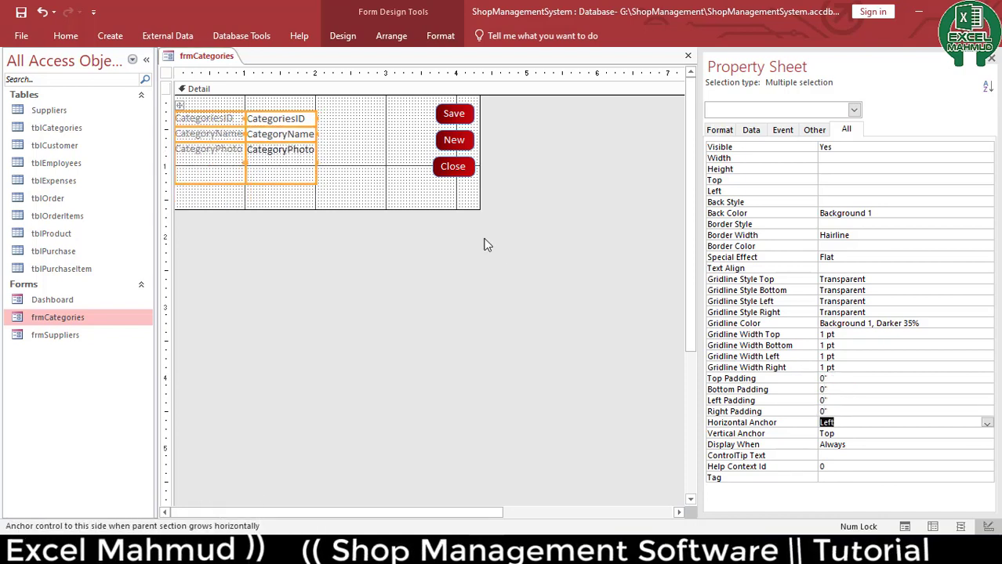
# Apply a darker font colour to all the stacked labels and field boxes
pyautogui.click(362, 206)
pyautogui.moveTo(337, 113); pyautogui.dragTo(209, 203)
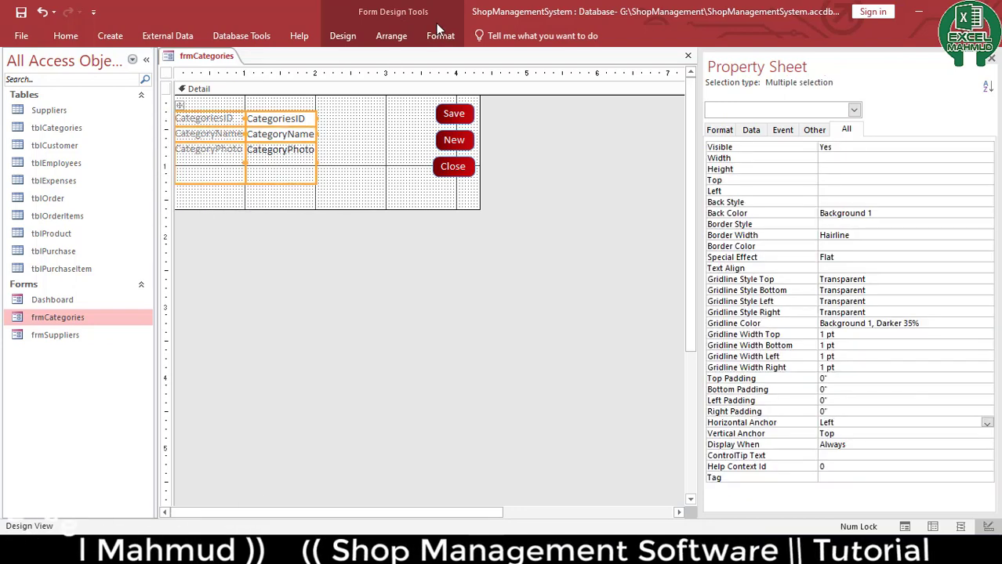
pyautogui.click(441, 36)
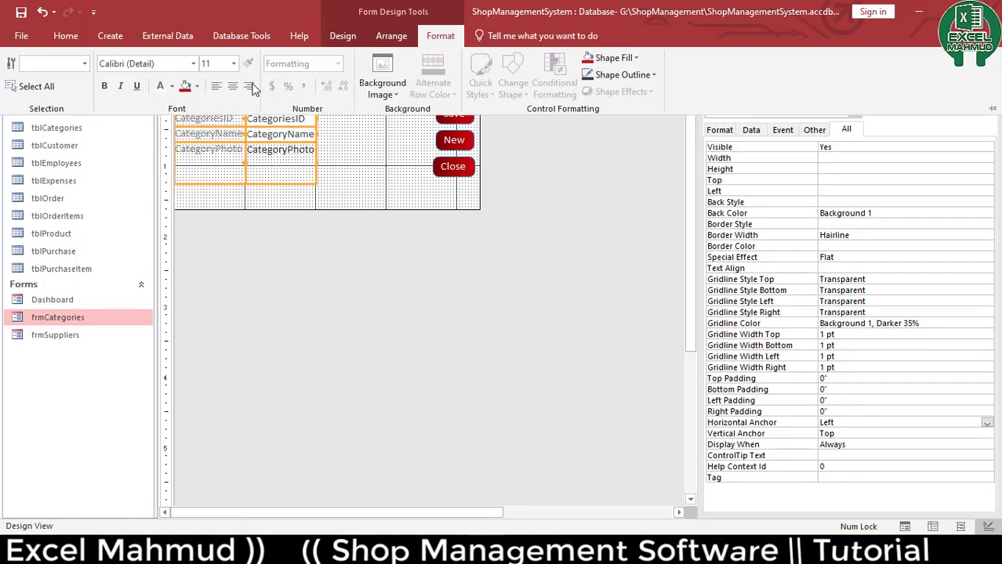
pyautogui.click(165, 90)
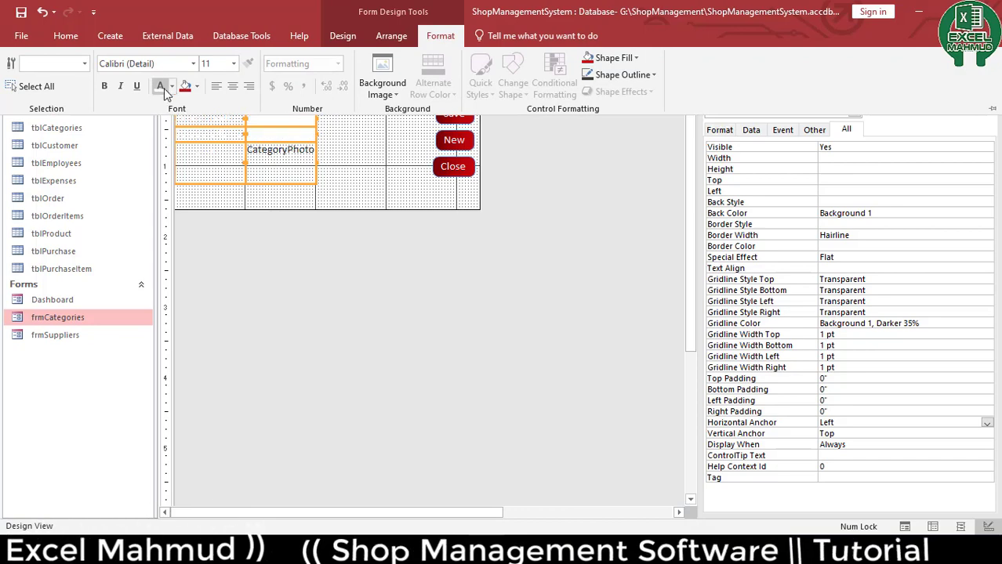
pyautogui.click(172, 87)
pyautogui.click(172, 190)
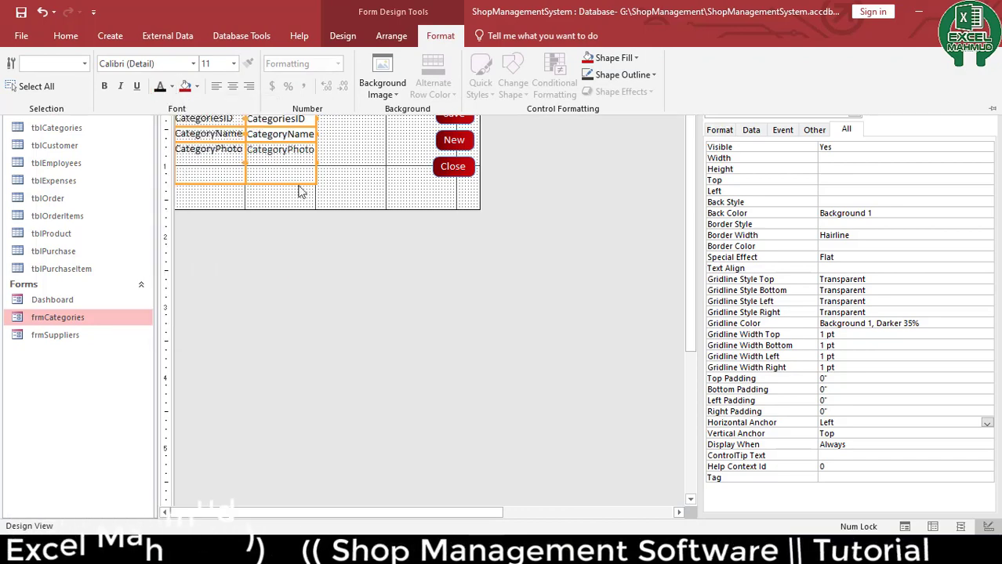
# Widen the field box column up to the buttons and stretch the CategoryPhoto box taller
pyautogui.moveTo(323, 189); pyautogui.dragTo(422, 164)
pyautogui.click(530, 205)
pyautogui.click(398, 176)
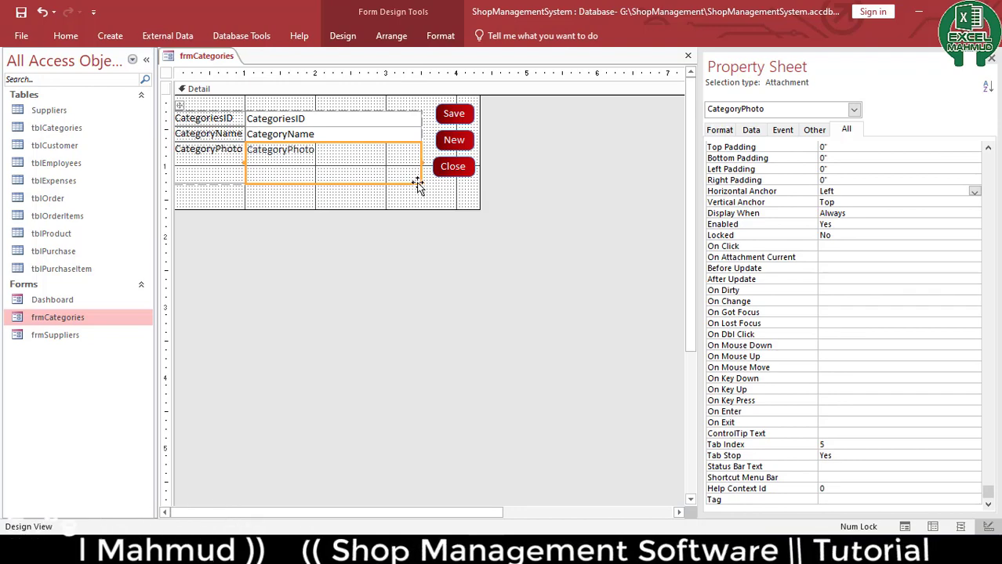
pyautogui.moveTo(418, 185); pyautogui.dragTo(420, 230)
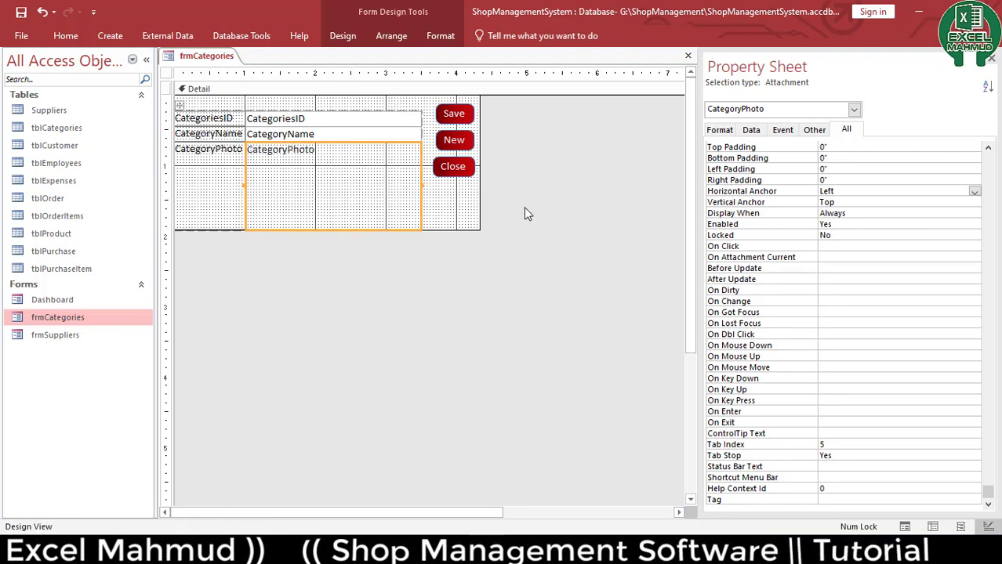
pyautogui.click(524, 207)
pyautogui.click(271, 201)
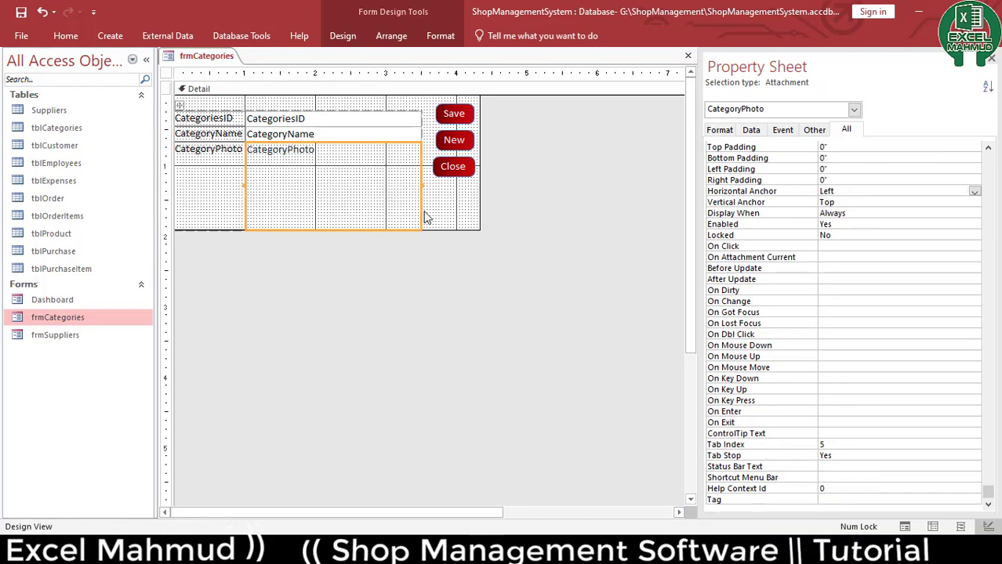
# Remove the stacked layout from the CategoryPhoto control
pyautogui.rightClick(383, 177)
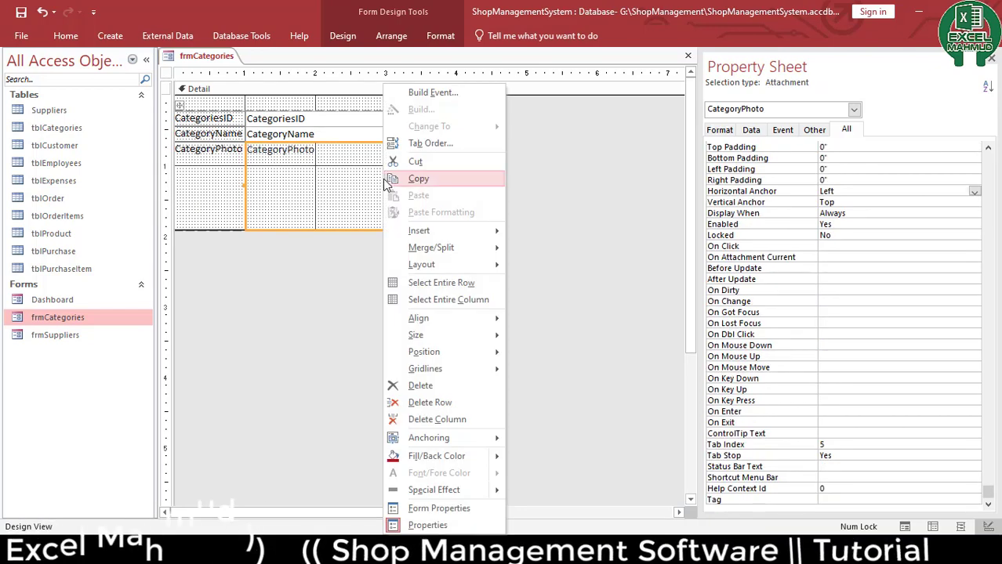
pyautogui.click(563, 177)
pyautogui.click(349, 196)
pyautogui.rightClick(348, 193)
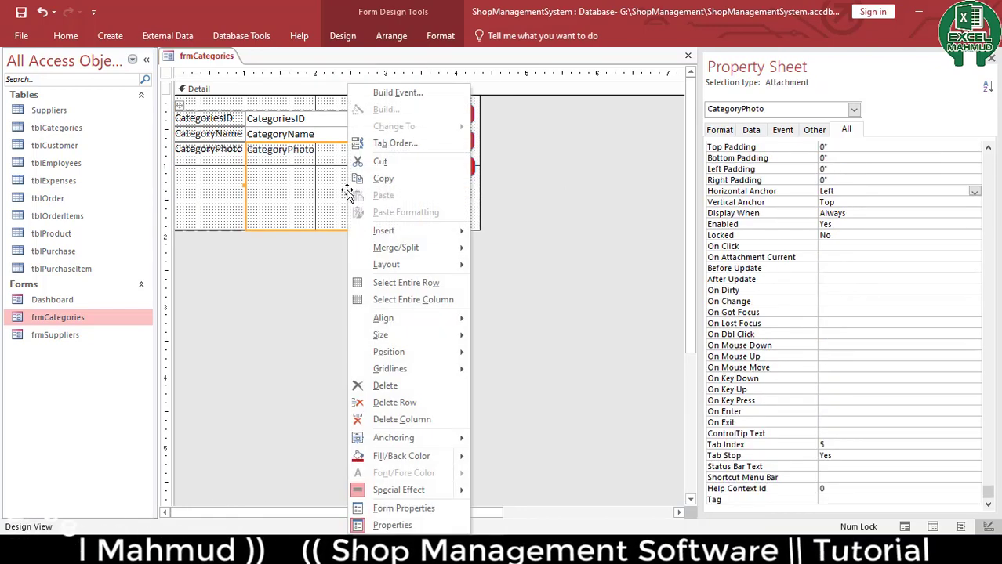
pyautogui.moveTo(442, 264)
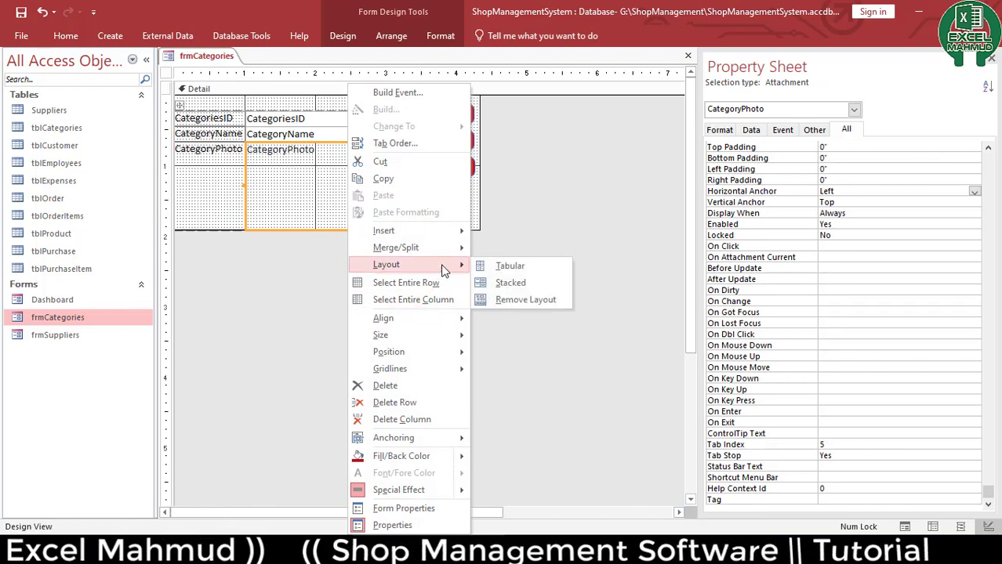
pyautogui.click(533, 298)
pyautogui.click(450, 217)
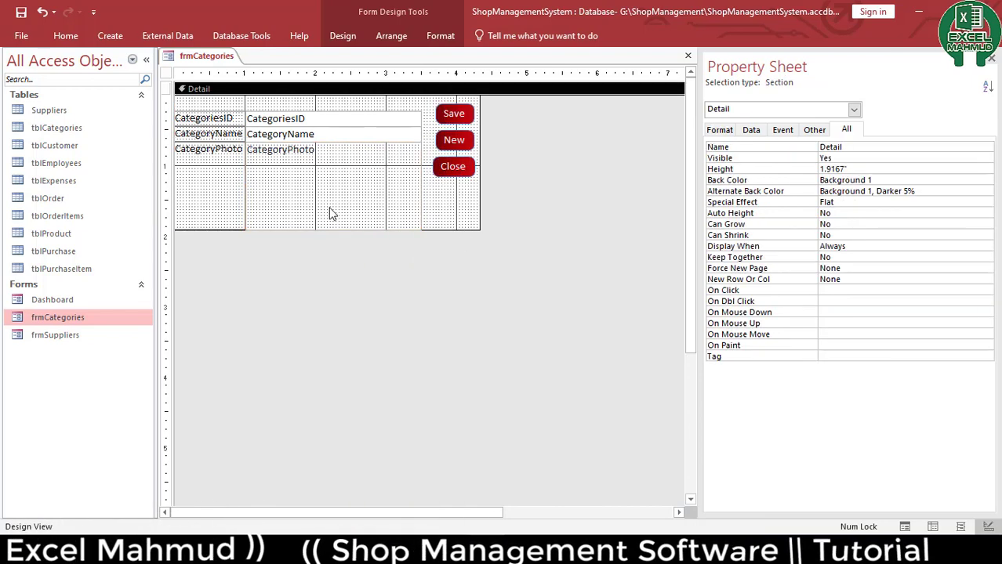
pyautogui.click(331, 213)
# Shrink the CategoryPhoto attachment box and move it to the right within the form
pyautogui.moveTo(420, 184); pyautogui.dragTo(319, 258)
pyautogui.moveTo(293, 228); pyautogui.dragTo(296, 213)
pyautogui.click(396, 208)
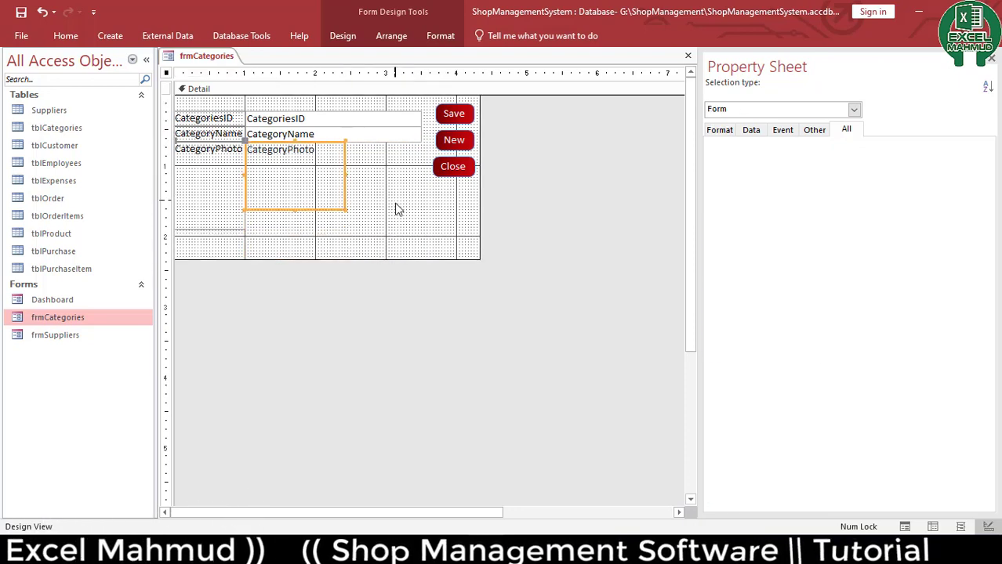
pyautogui.click(346, 178)
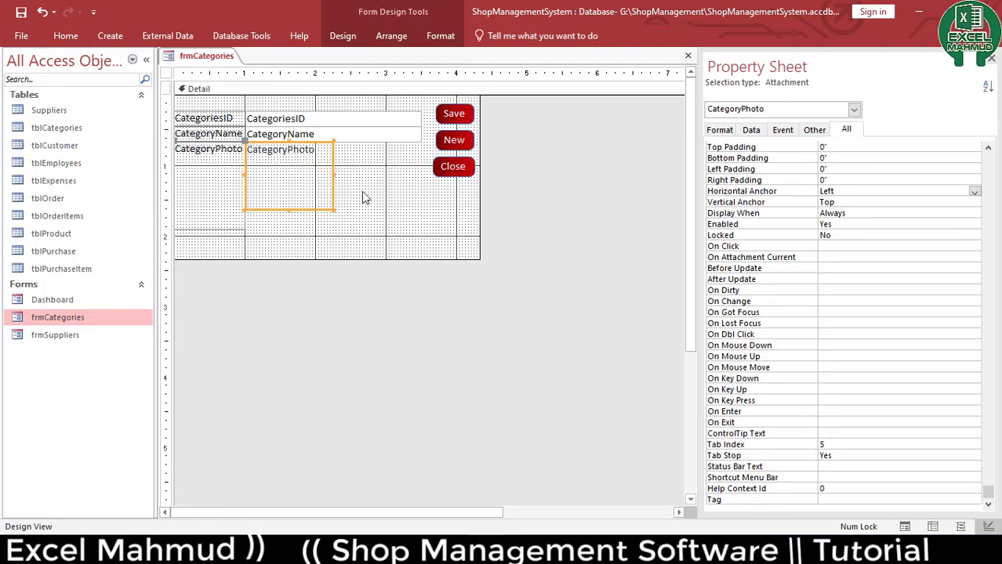
pyautogui.click(365, 195)
pyautogui.click(328, 168)
pyautogui.moveTo(328, 168); pyautogui.dragTo(382, 169)
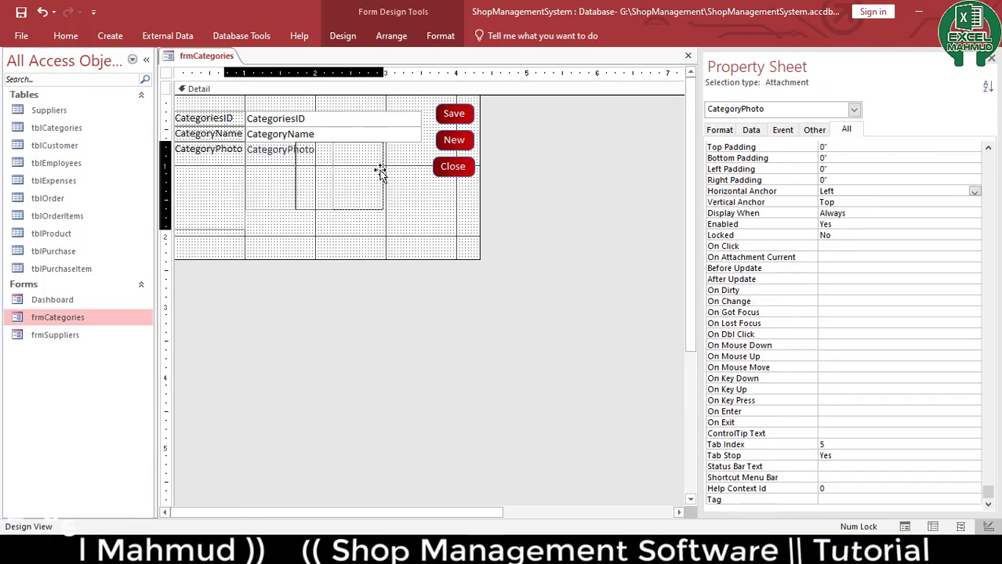
# Stretch the CategoryPhoto label leftward so it starts at the form's left edge
pyautogui.click(395, 212)
pyautogui.click(256, 171)
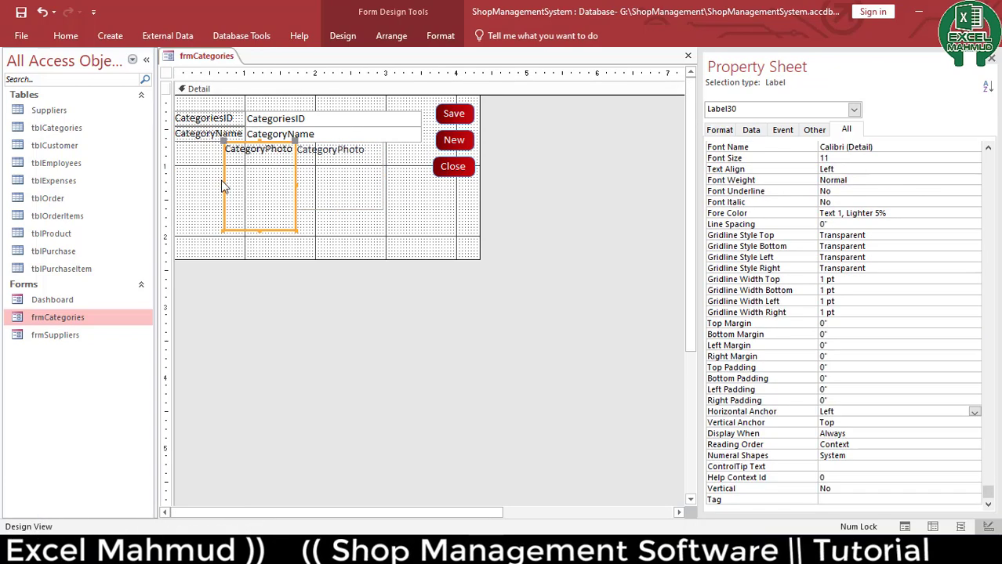
pyautogui.moveTo(224, 184); pyautogui.dragTo(175, 185)
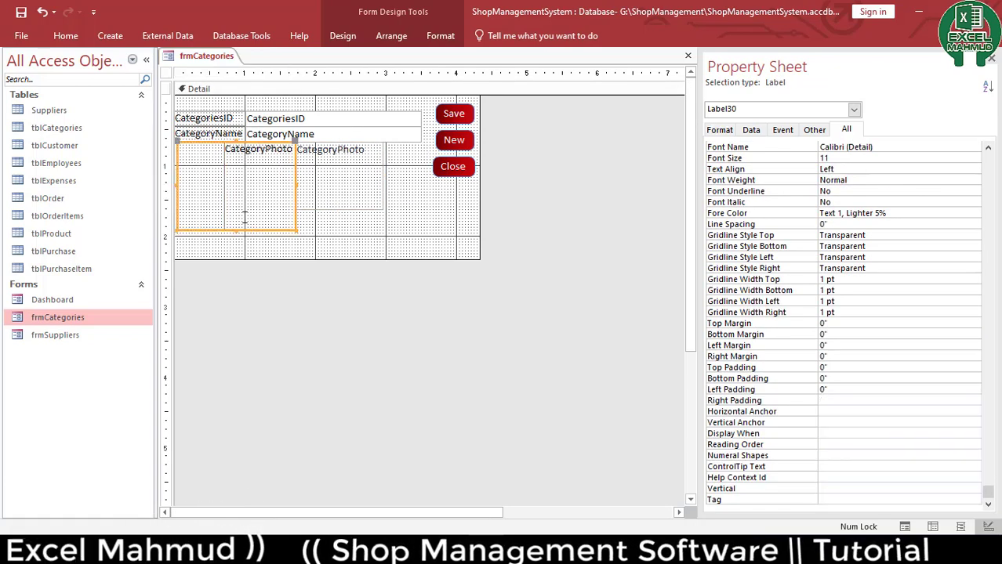
pyautogui.click(436, 217)
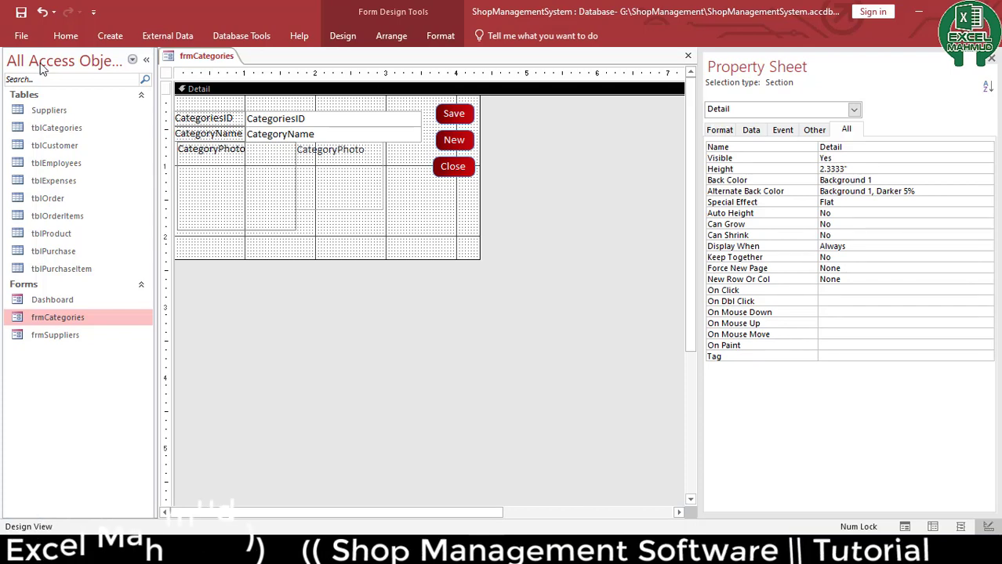
# Preview frmCategories in Form View, open the photo attachment dialog without adding anything, and close the form
pyautogui.click(66, 35)
pyautogui.click(24, 67)
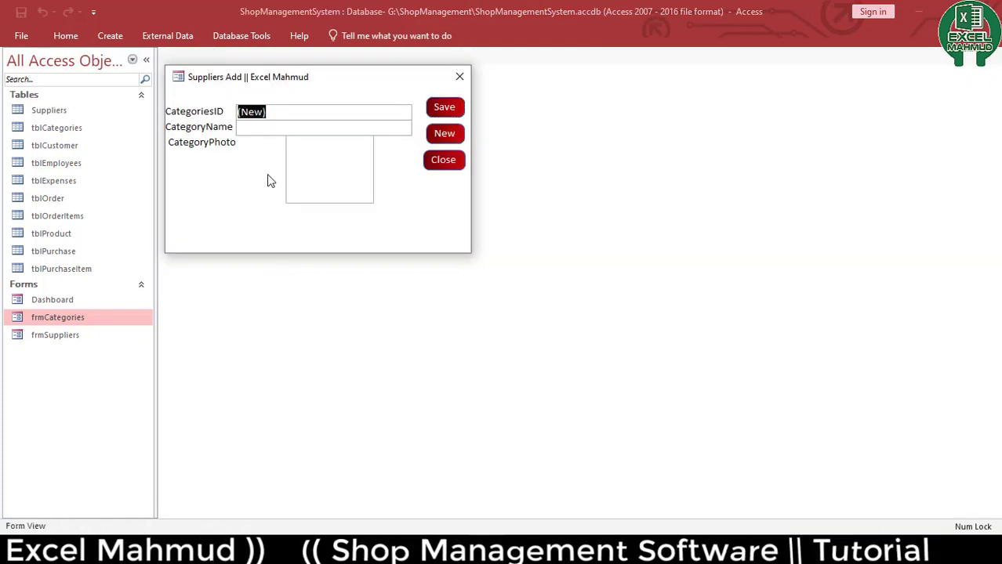
pyautogui.click(317, 126)
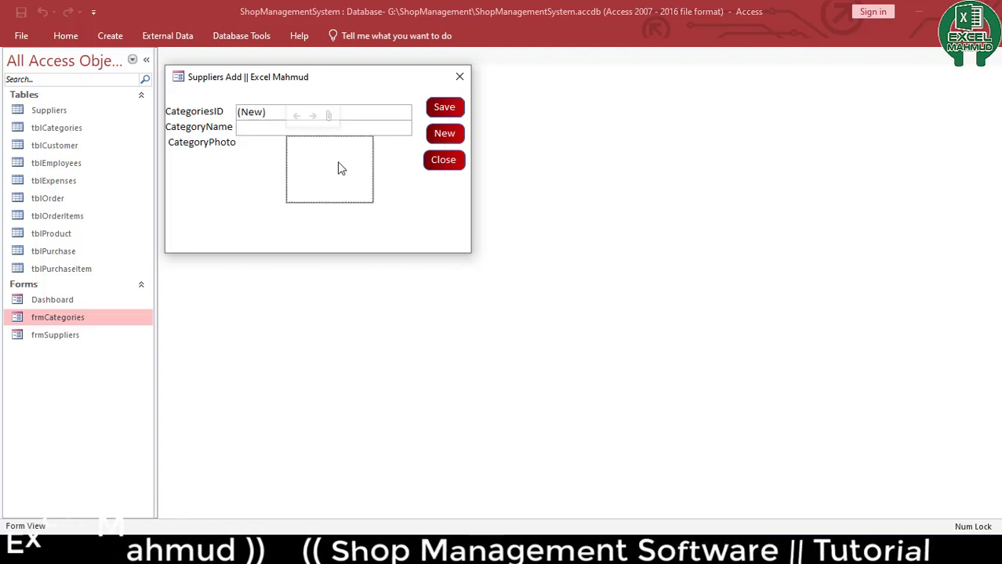
pyautogui.click(327, 115)
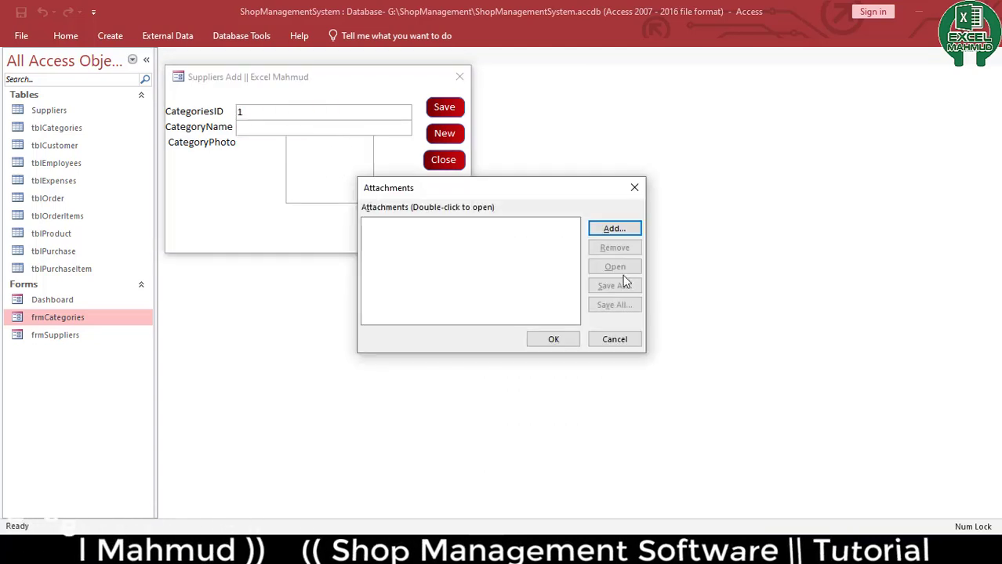
pyautogui.click(628, 340)
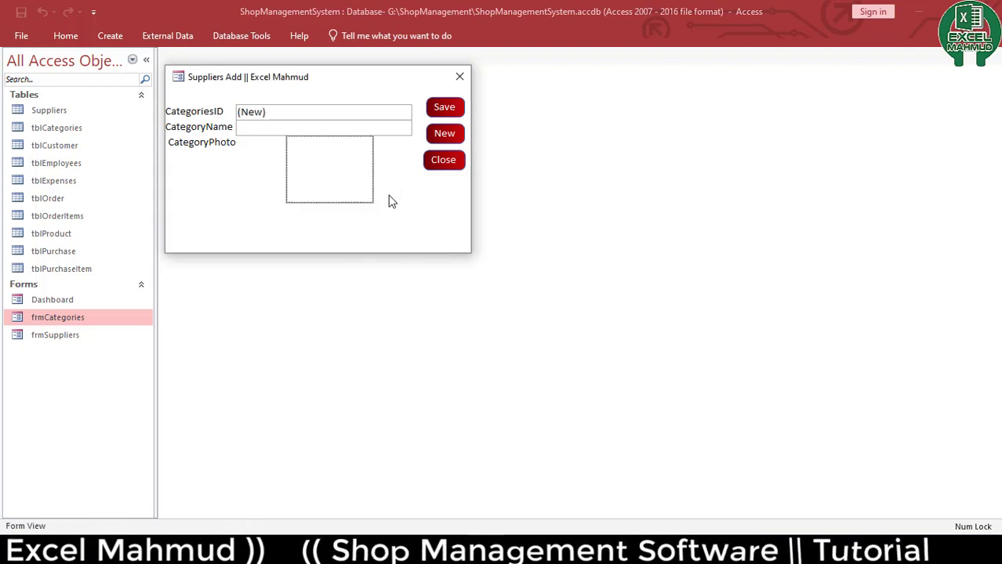
pyautogui.click(444, 159)
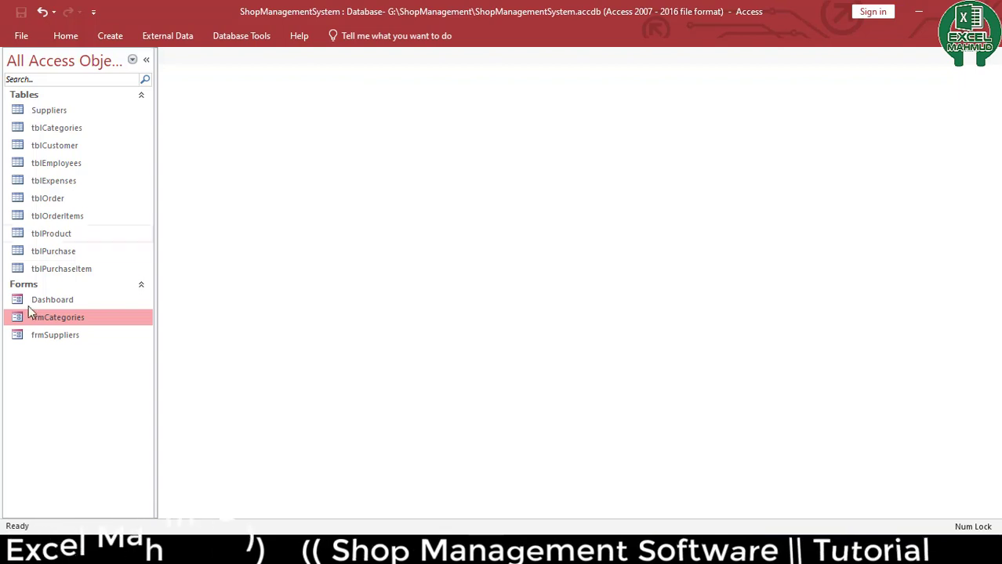
# Duplicate frmSuppliers as a new form named frmCustomer
pyautogui.click(53, 337)
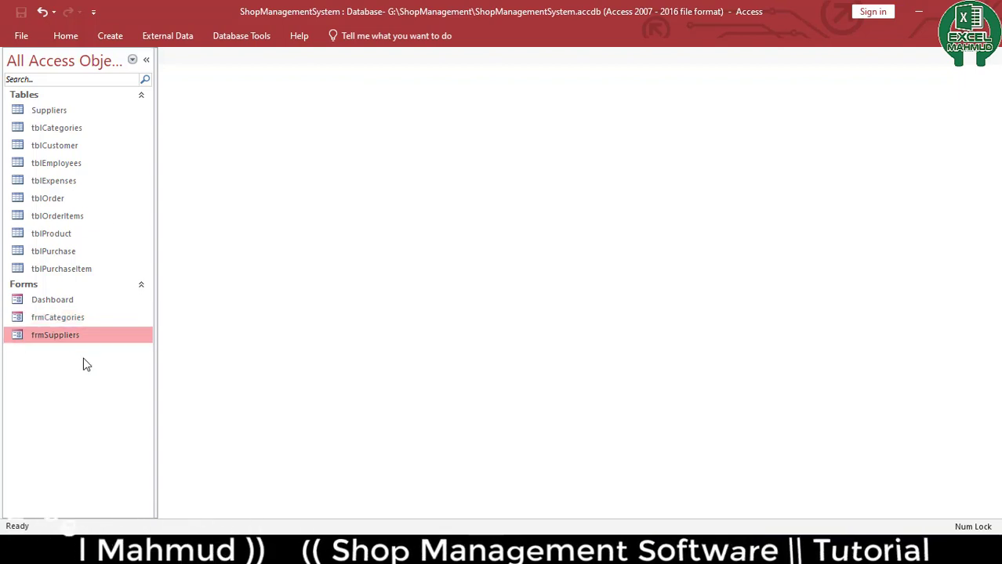
pyautogui.hotkey('ctrl', 'c')
pyautogui.hotkey('ctrl', 'v')
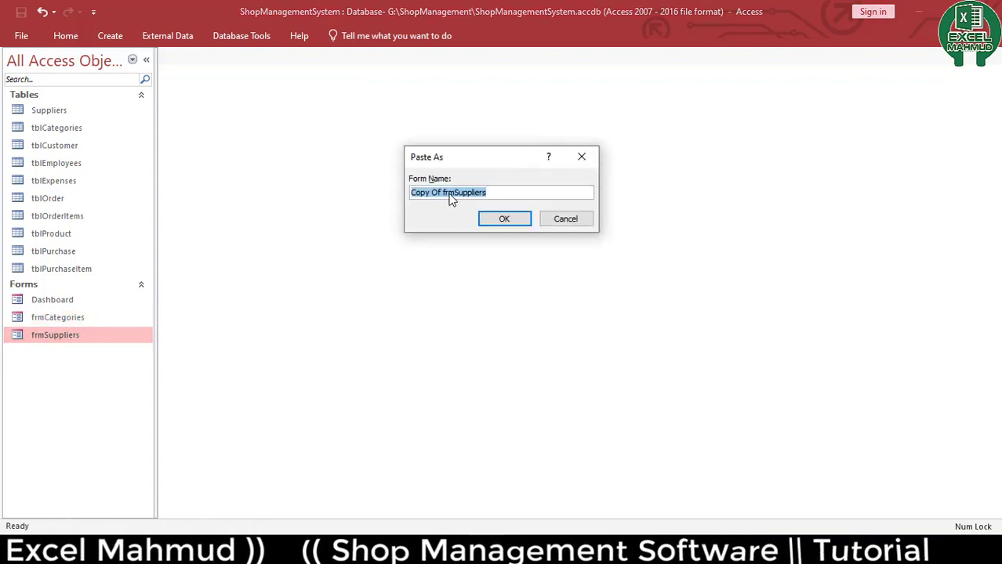
pyautogui.moveTo(440, 193); pyautogui.dragTo(107, 219)
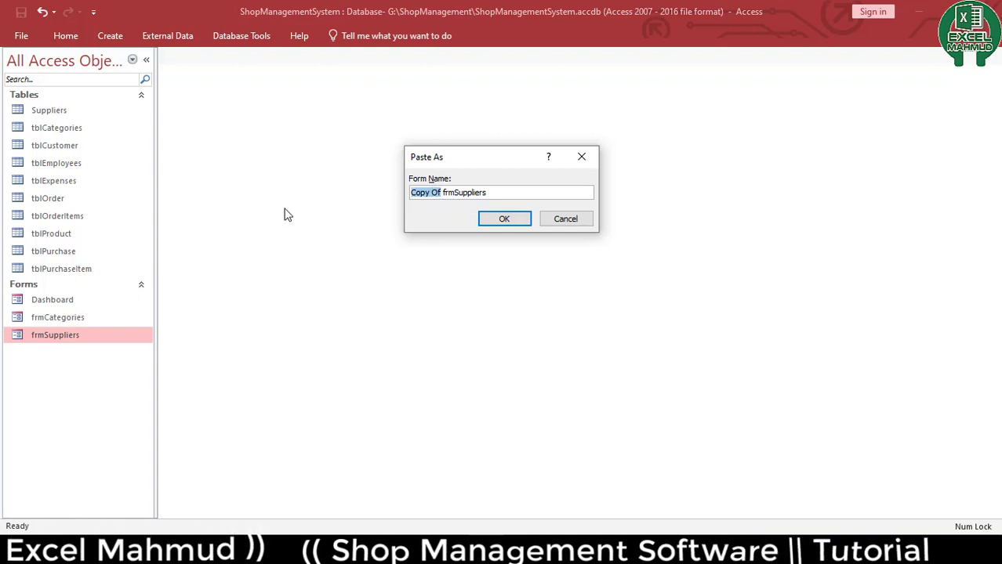
pyautogui.press('Left')
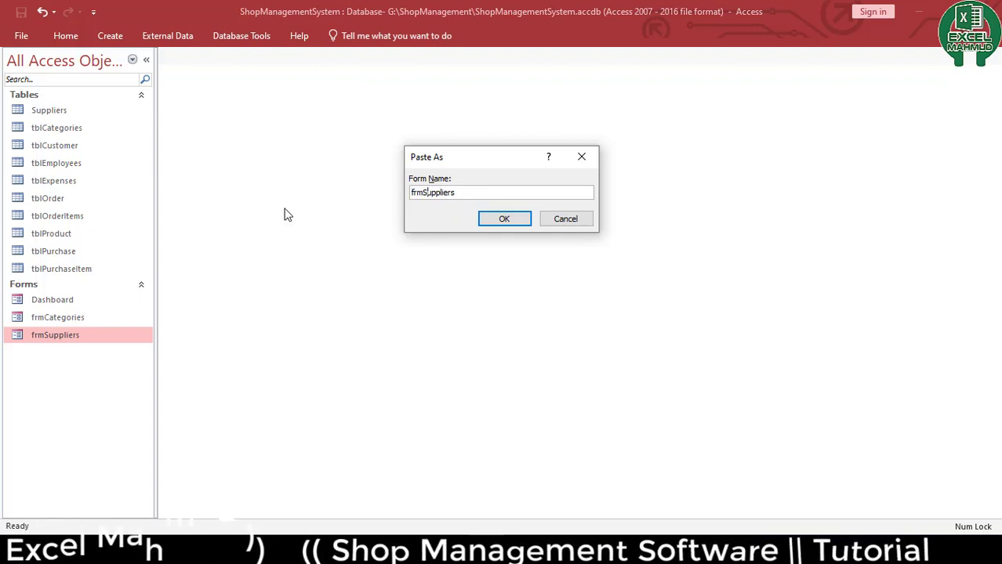
pyautogui.hotkey('shift', 'Right')
pyautogui.hotkey('shift', 'Right')
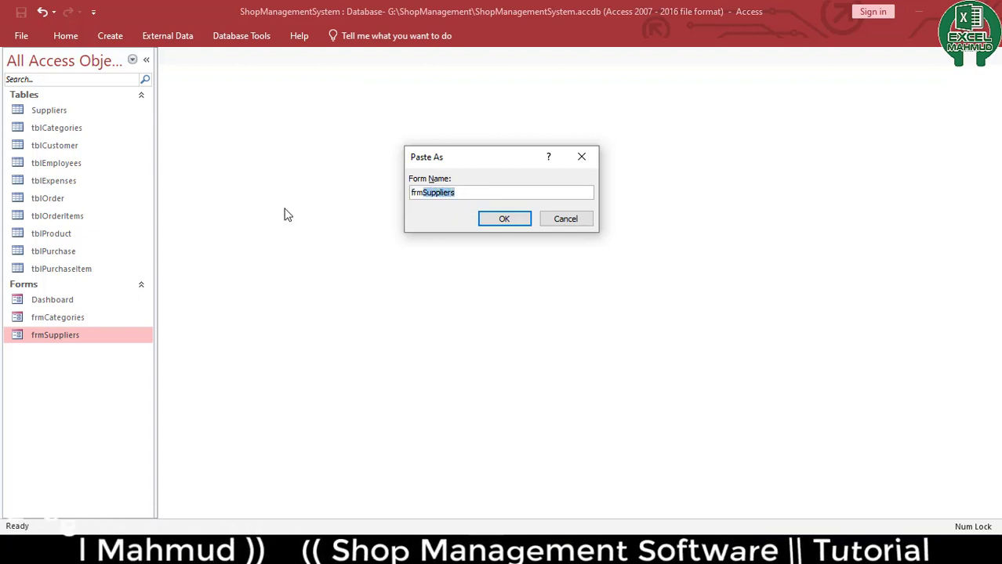
pyautogui.write('C')
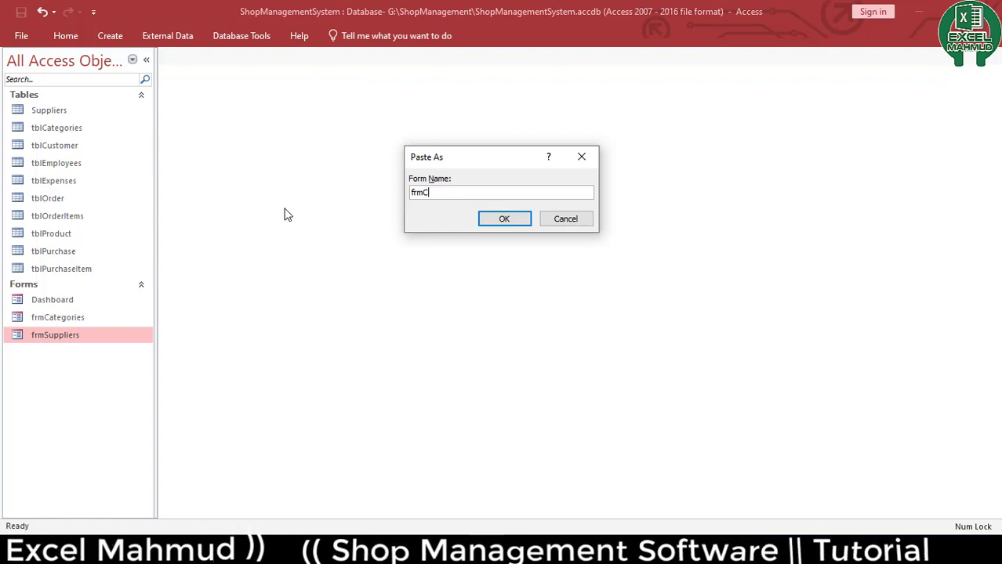
pyautogui.write('ustomer')
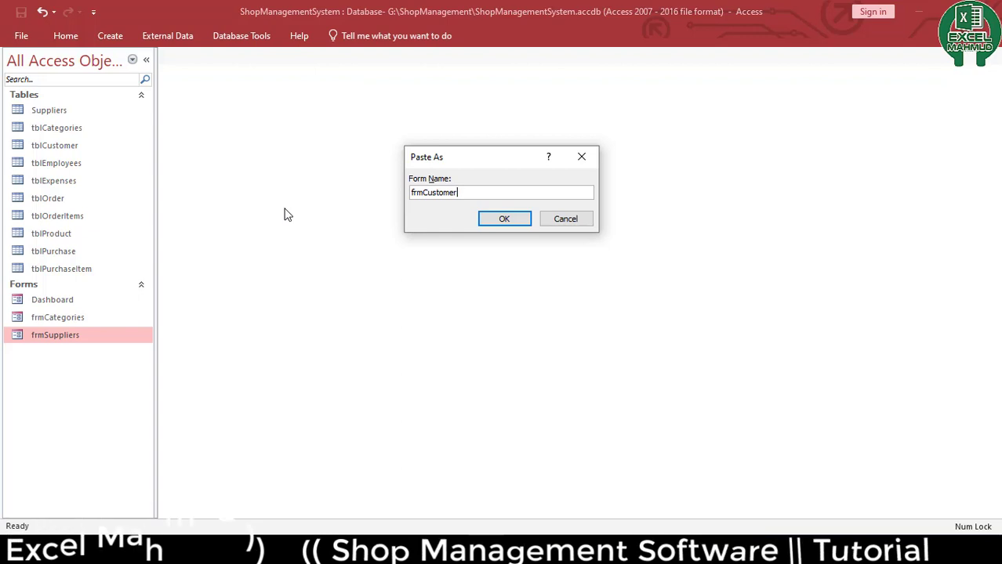
pyautogui.press('Return')
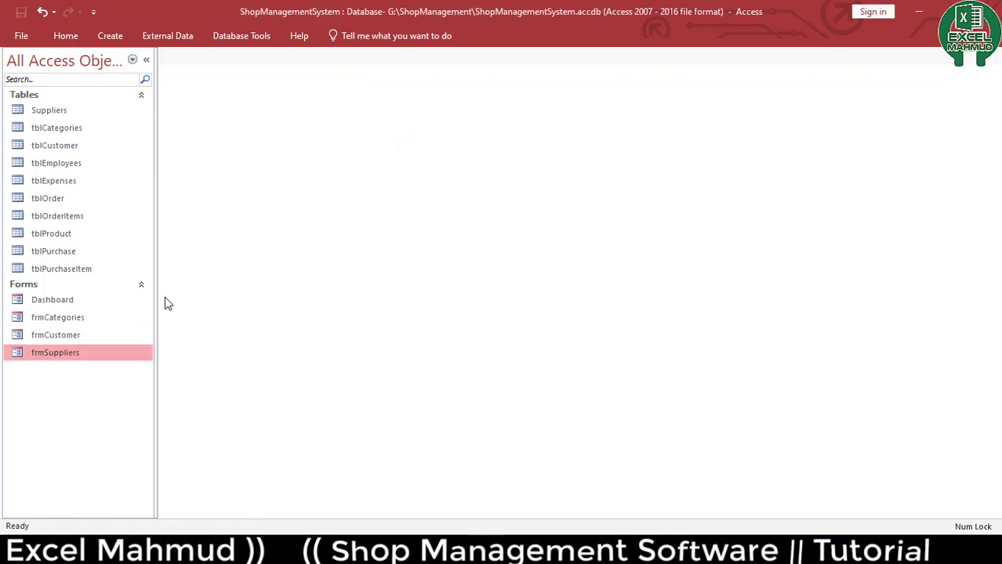
# Open frmCustomer in Design View and extend the Detail section downward
pyautogui.rightClick(47, 336)
pyautogui.click(130, 179)
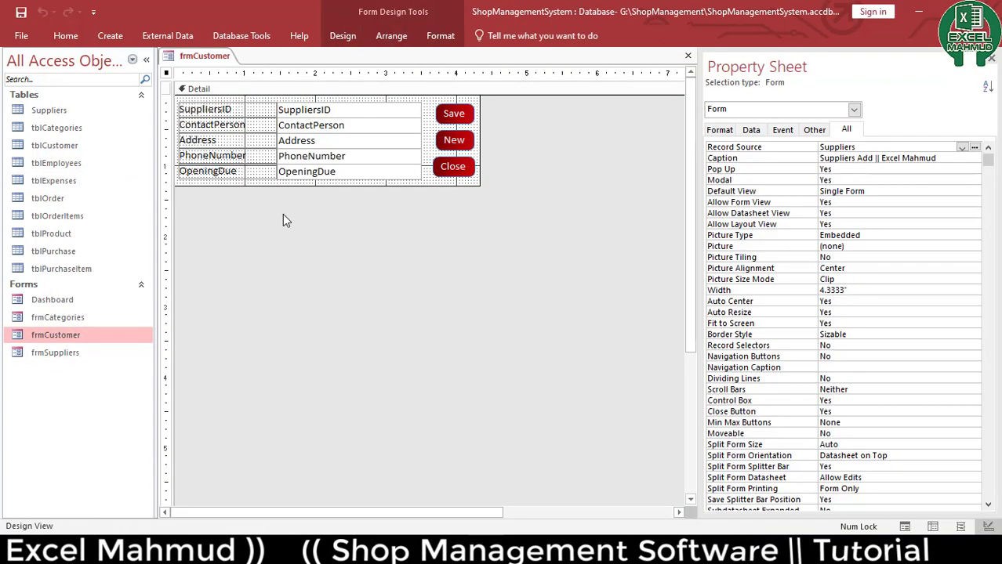
pyautogui.moveTo(310, 237); pyautogui.dragTo(258, 103)
pyautogui.click(302, 269)
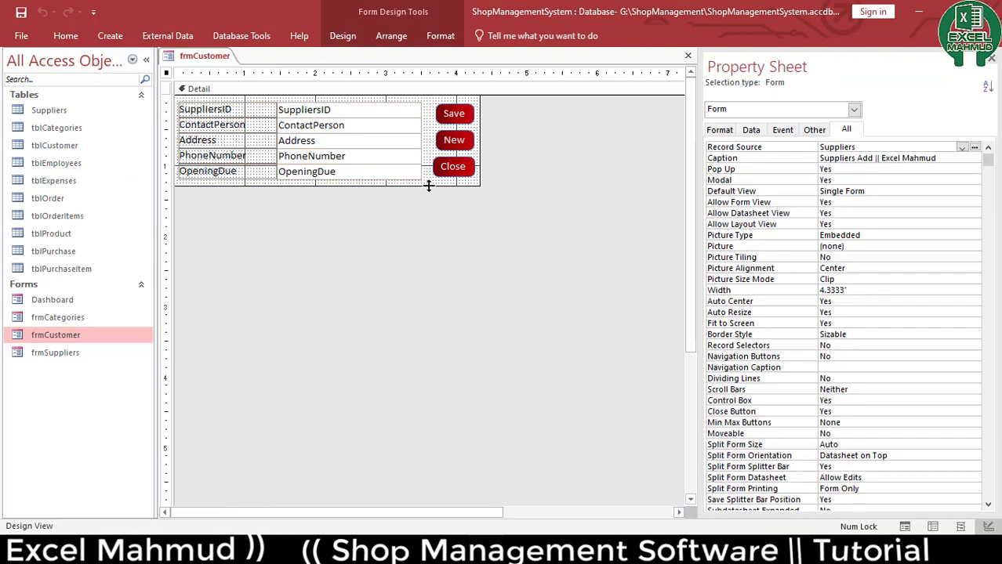
pyautogui.moveTo(429, 185); pyautogui.dragTo(402, 285)
# Delete all the supplier labels and field boxes, keeping the Save, New and Close buttons
pyautogui.moveTo(346, 232); pyautogui.dragTo(255, 110)
pyautogui.click(305, 237)
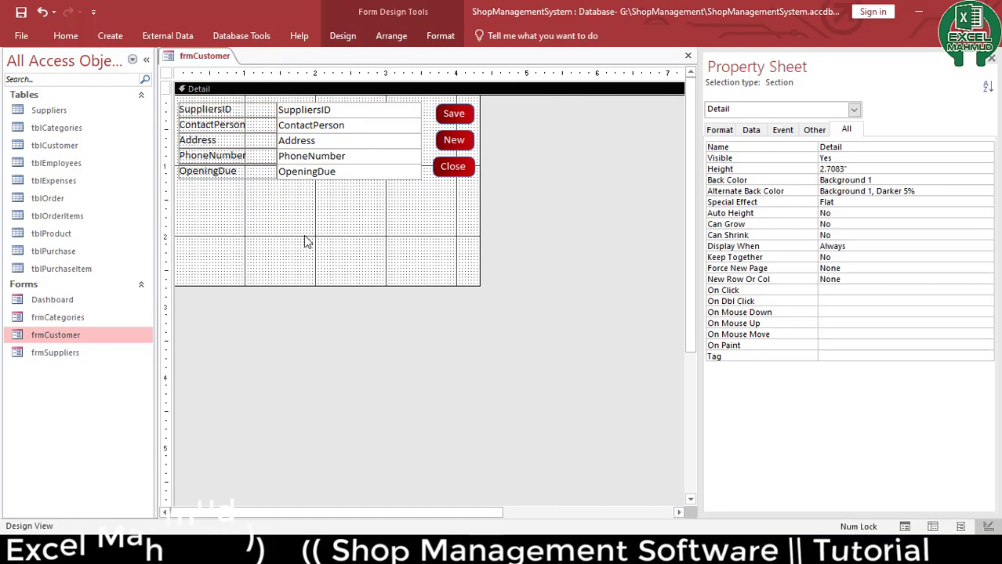
pyautogui.click(312, 241)
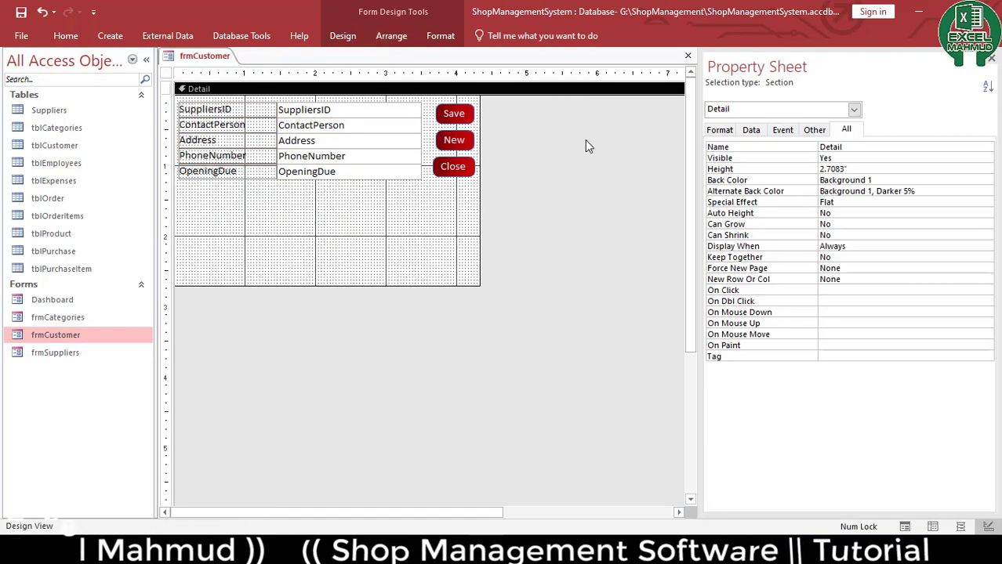
pyautogui.moveTo(304, 203); pyautogui.dragTo(231, 112)
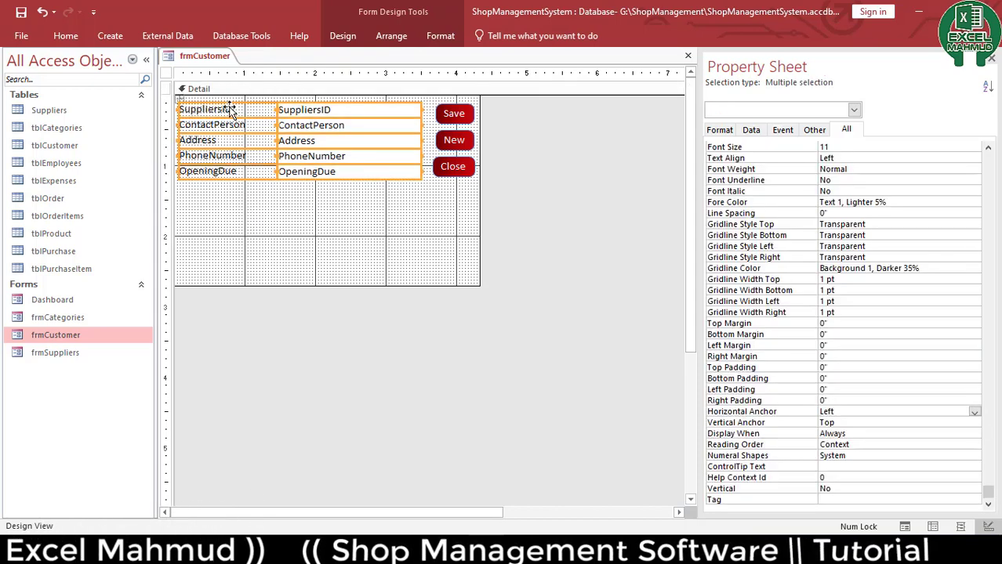
pyautogui.press('Delete')
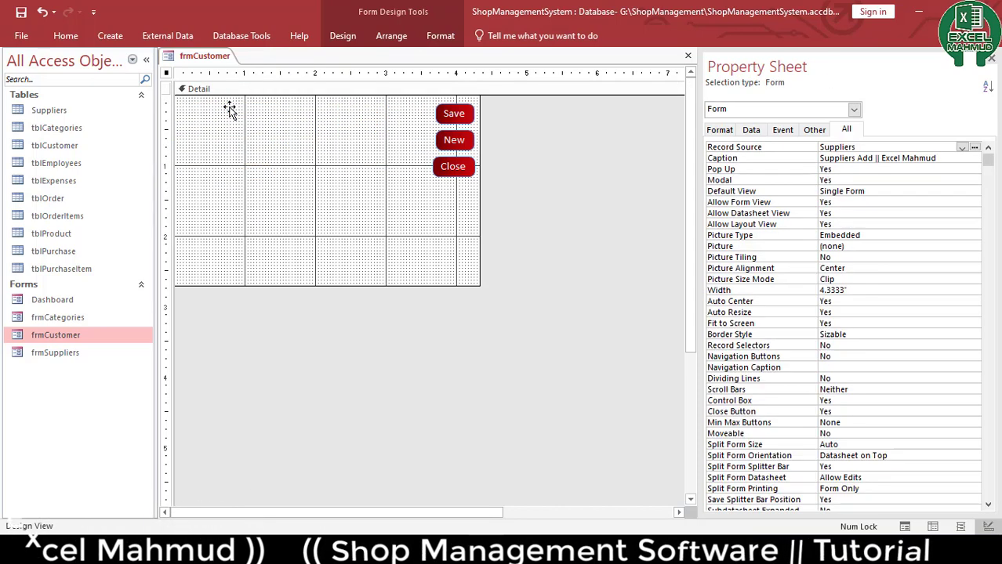
# Set the form's Record Source to tblCustomer
pyautogui.click(750, 130)
pyautogui.click(974, 149)
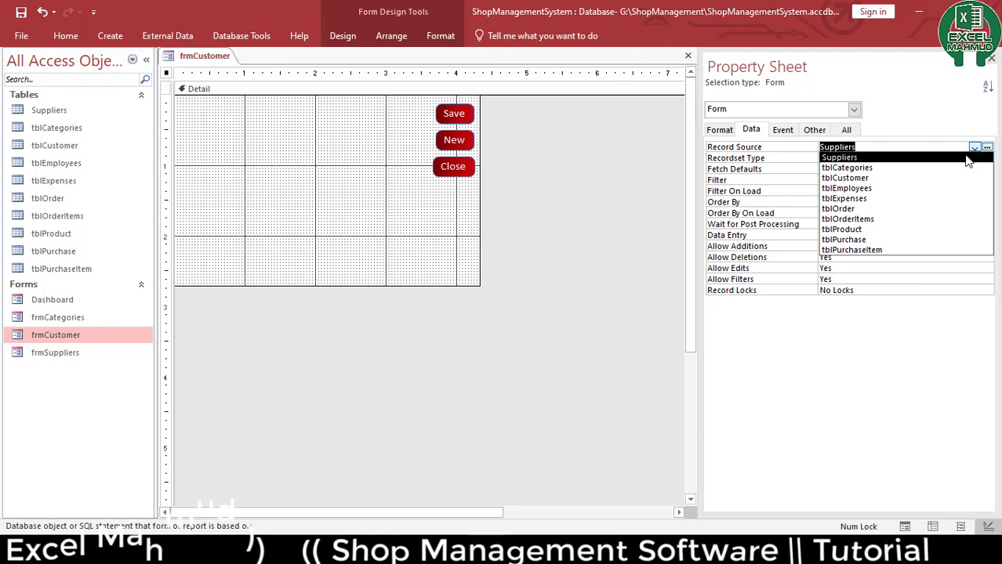
pyautogui.click(933, 178)
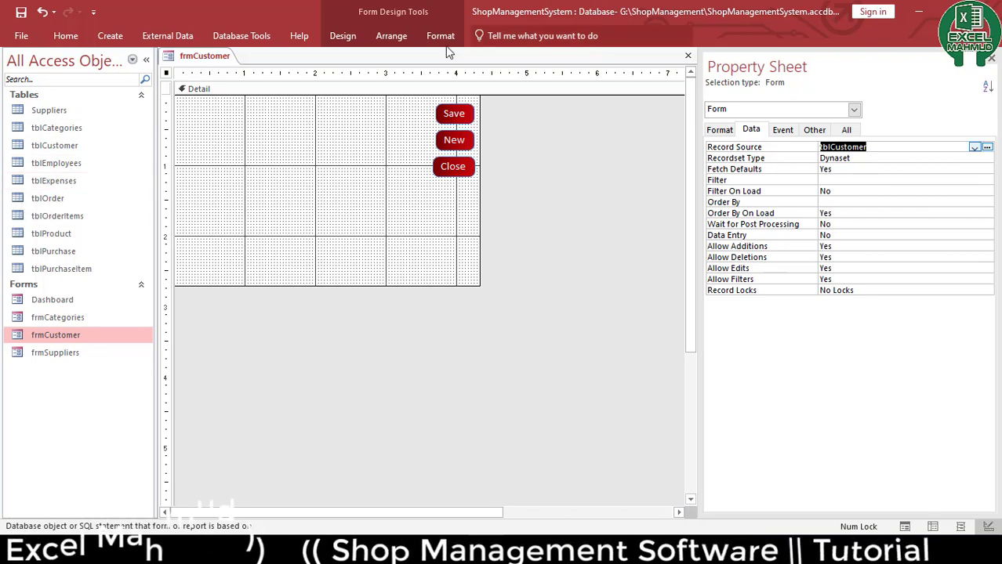
# Add all tblCustomer fields, CustomerID through OpeningDue, onto the form as a stacked set
pyautogui.click(342, 43)
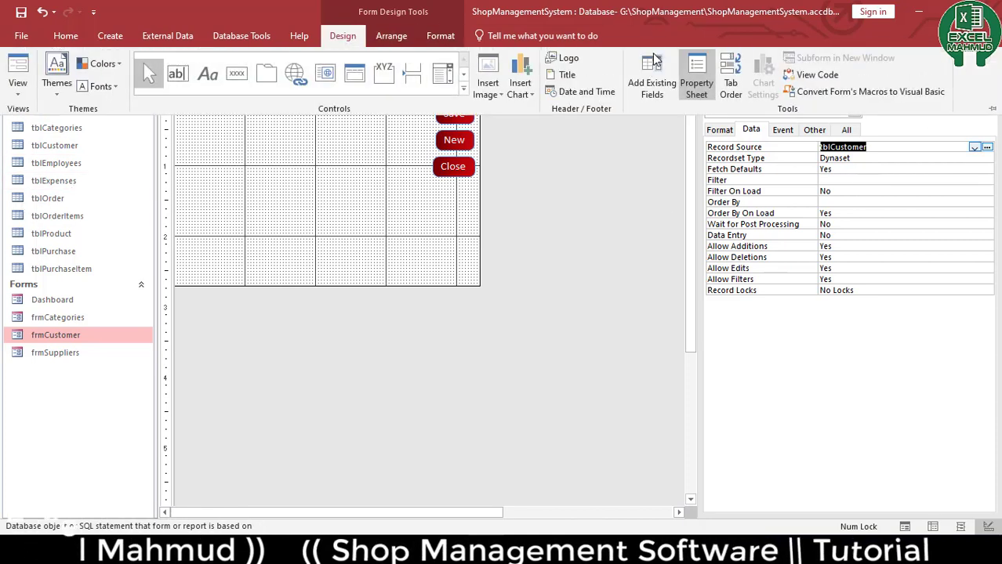
pyautogui.click(651, 78)
pyautogui.click(770, 170)
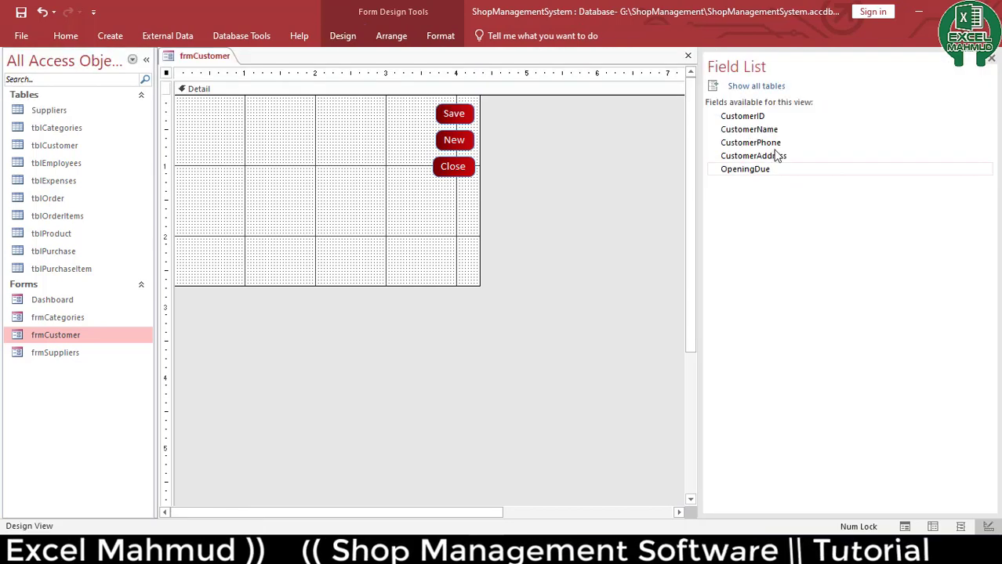
pyautogui.click(742, 116)
pyautogui.keyDown('shift'); pyautogui.click(756, 170); pyautogui.keyUp('shift')
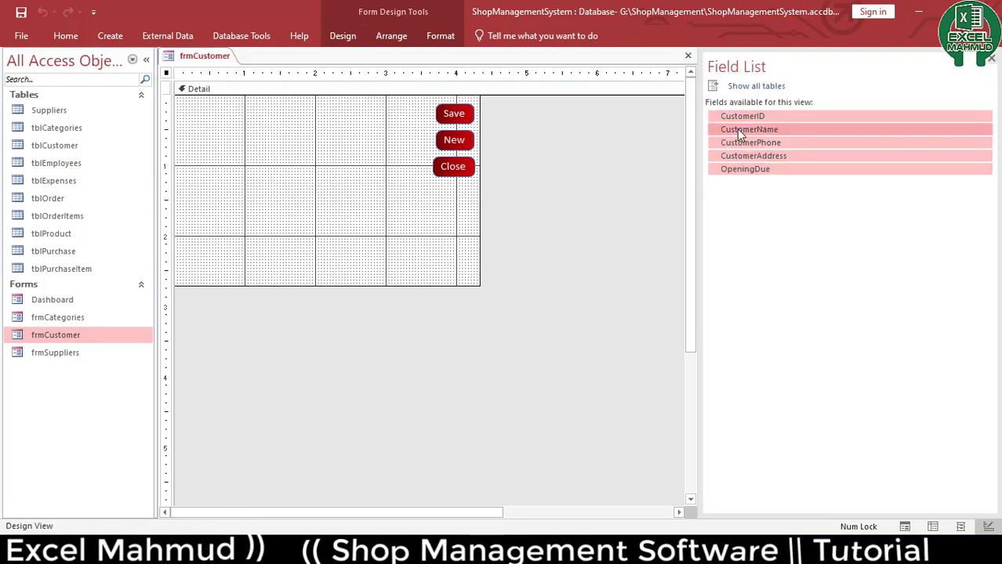
pyautogui.moveTo(737, 120); pyautogui.dragTo(235, 130)
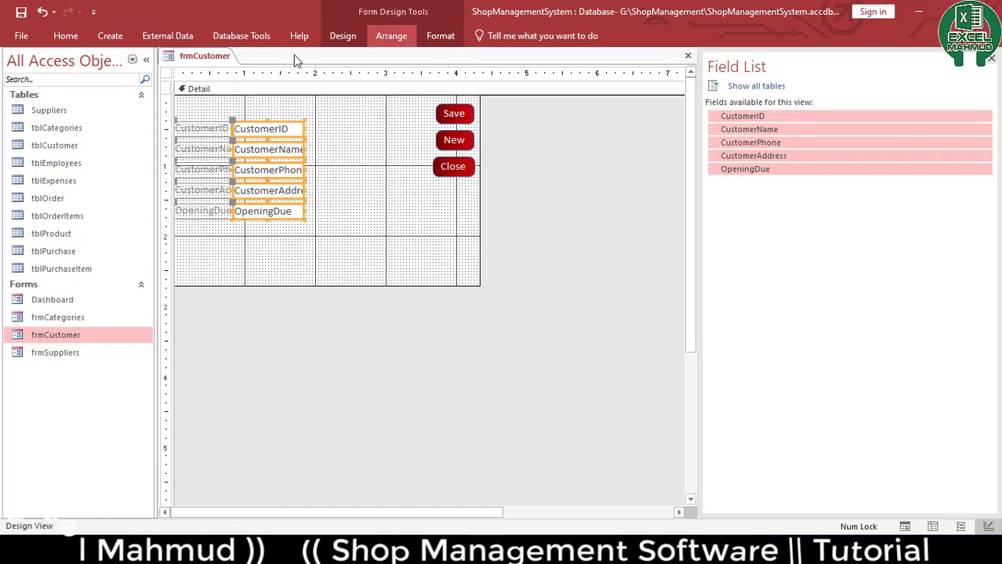
# Apply a darker font colour to the new customer field boxes and their labels
pyautogui.click(66, 36)
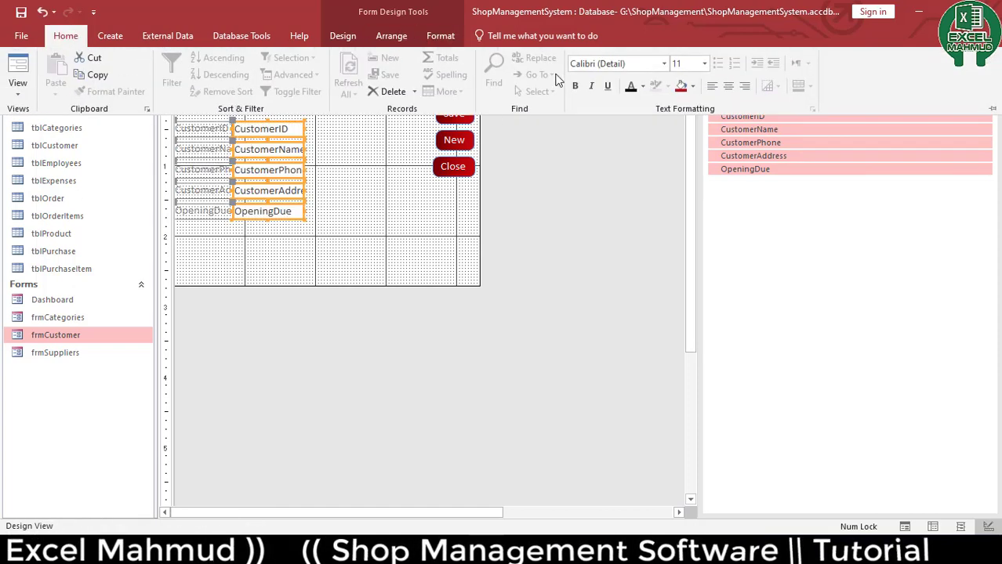
pyautogui.click(643, 86)
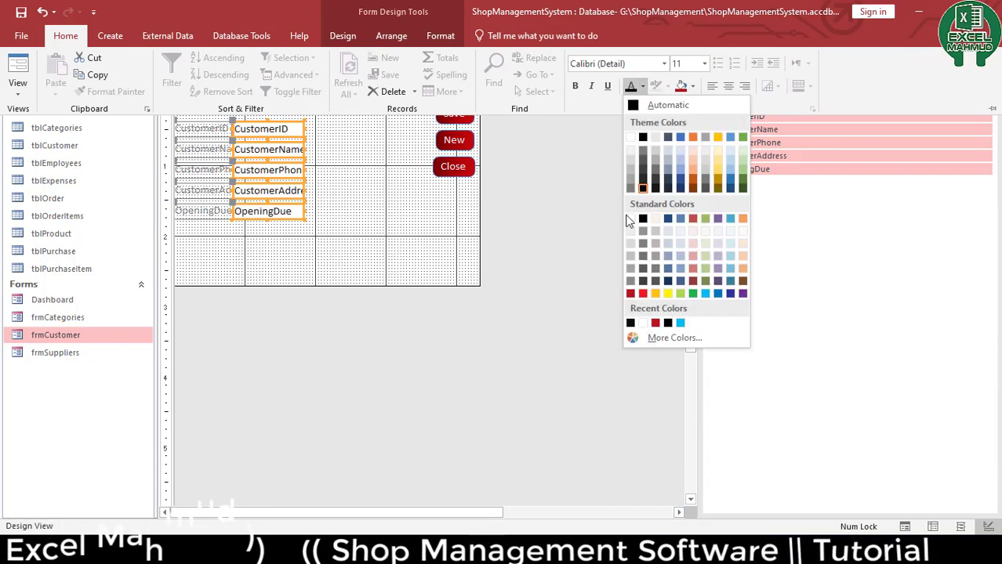
pyautogui.click(643, 190)
pyautogui.click(372, 244)
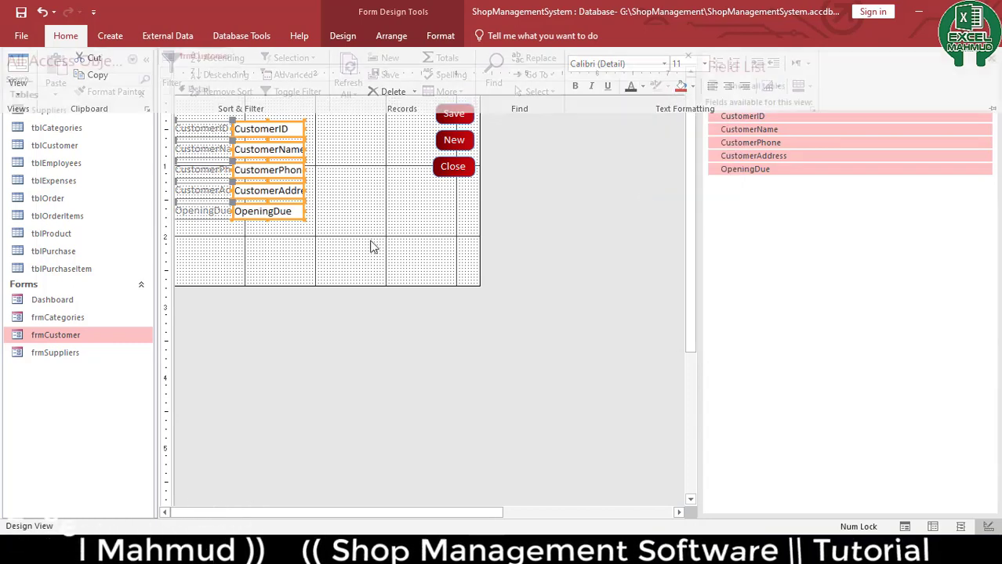
pyautogui.moveTo(351, 257); pyautogui.dragTo(175, 111)
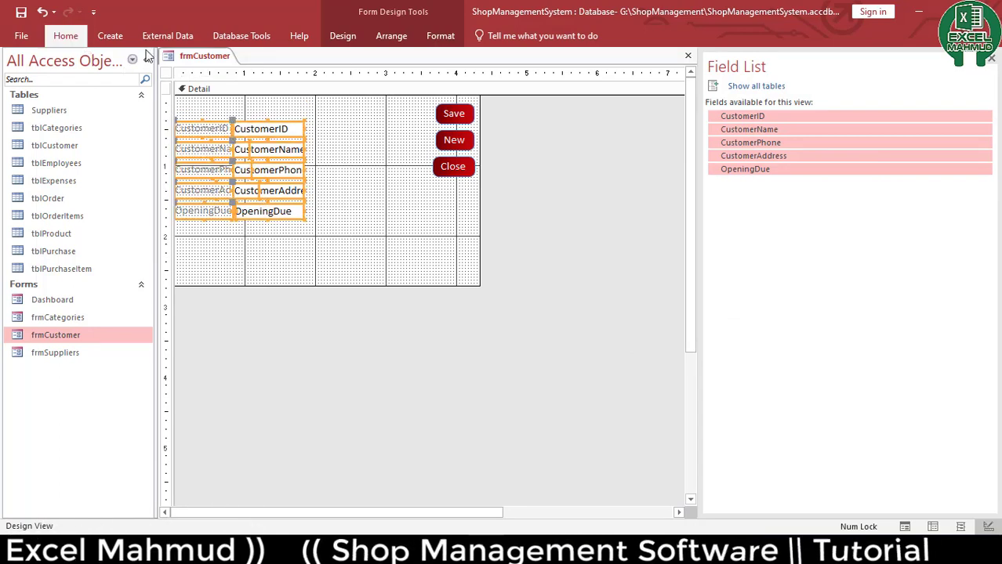
pyautogui.click(65, 36)
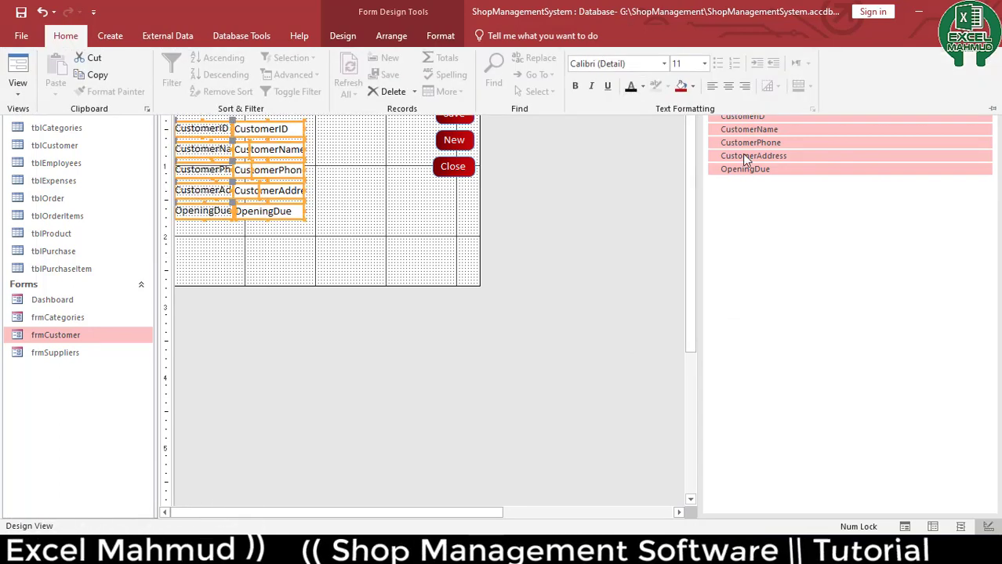
# Open the property sheet for the selected customer controls and set their top, bottom, left and right padding to 0
pyautogui.click(346, 37)
pyautogui.click(384, 39)
pyautogui.click(339, 37)
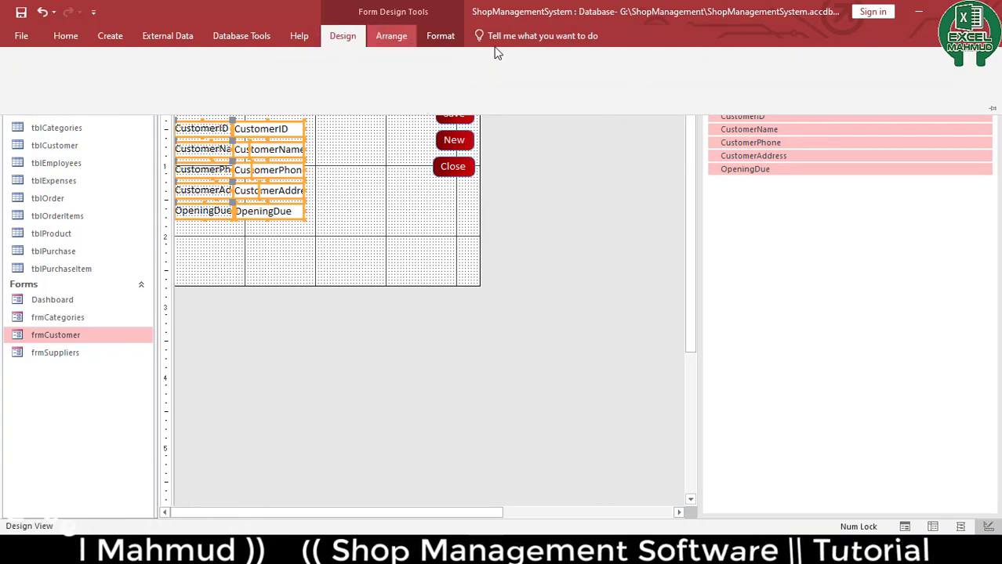
pyautogui.click(704, 75)
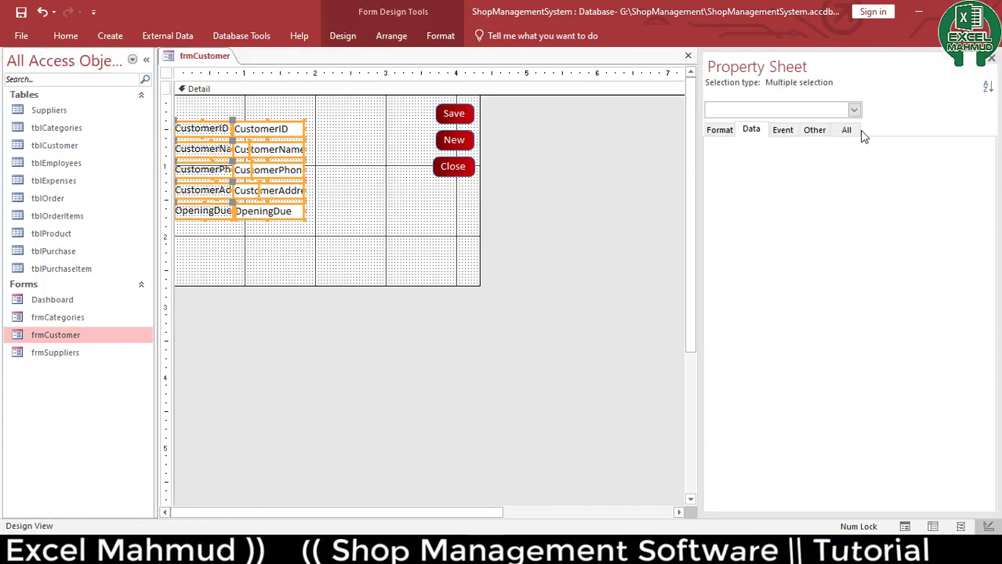
pyautogui.click(849, 132)
pyautogui.click(850, 366)
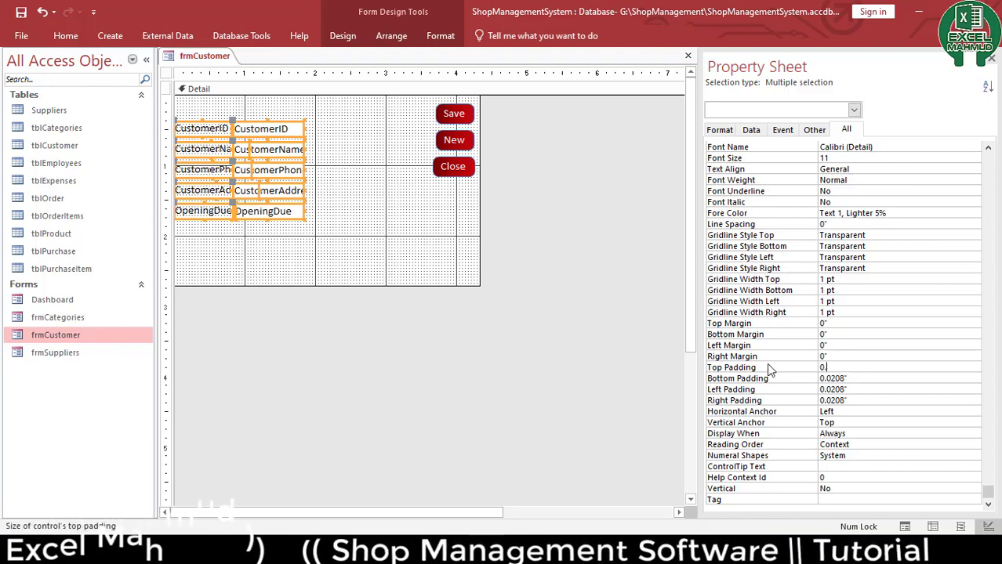
pyautogui.press('Return')
pyautogui.write('0')
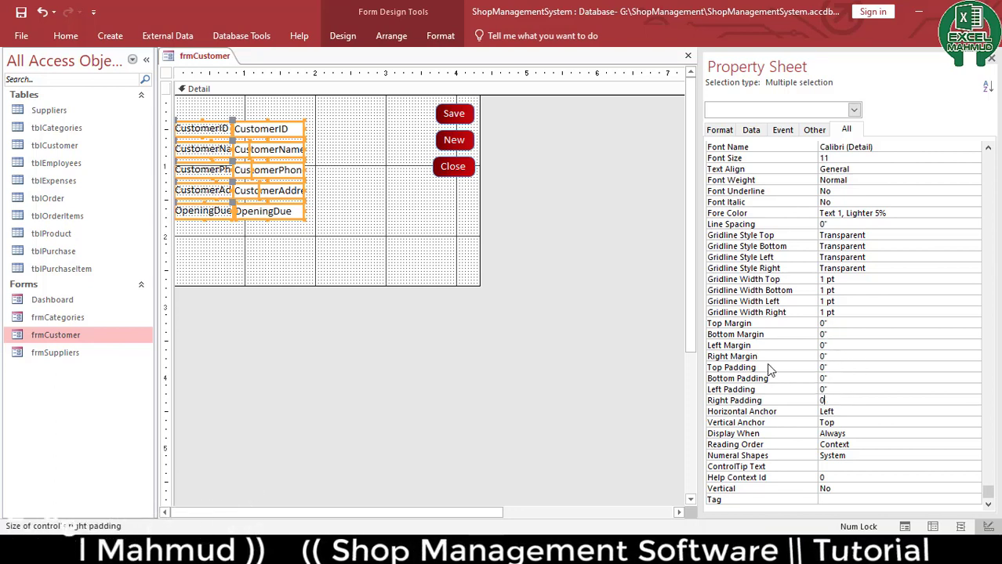
pyautogui.press('Return')
# Widen the customer field column, select the whole layout and set all its control paddings to 0
pyautogui.moveTo(346, 252); pyautogui.dragTo(404, 150)
pyautogui.moveTo(279, 255); pyautogui.dragTo(233, 107)
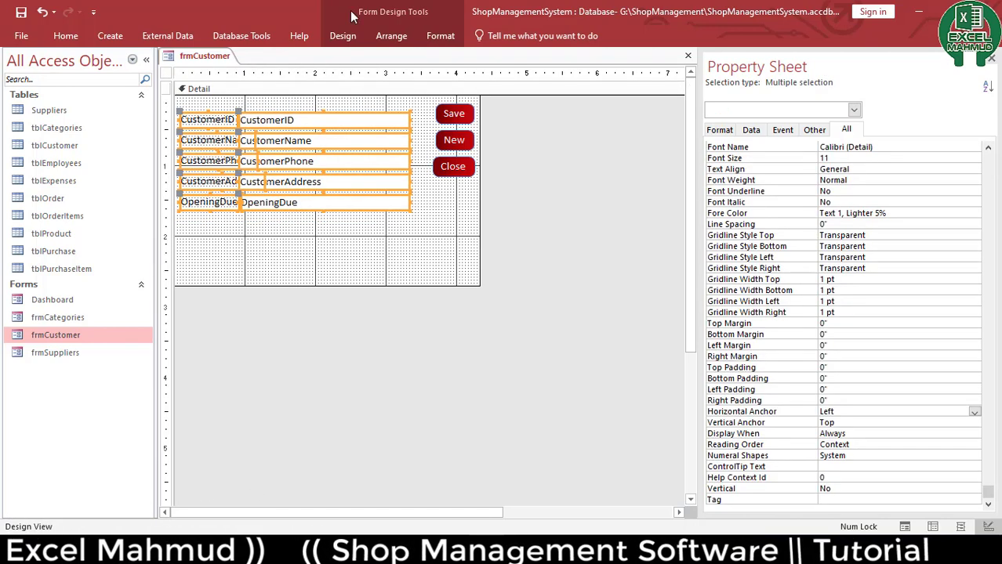
pyautogui.click(391, 35)
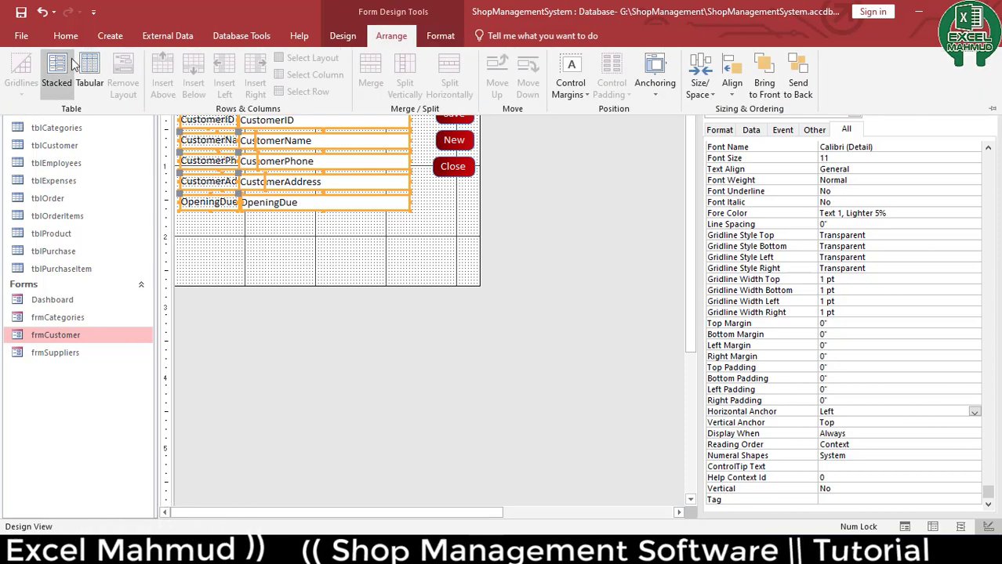
pyautogui.click(862, 356)
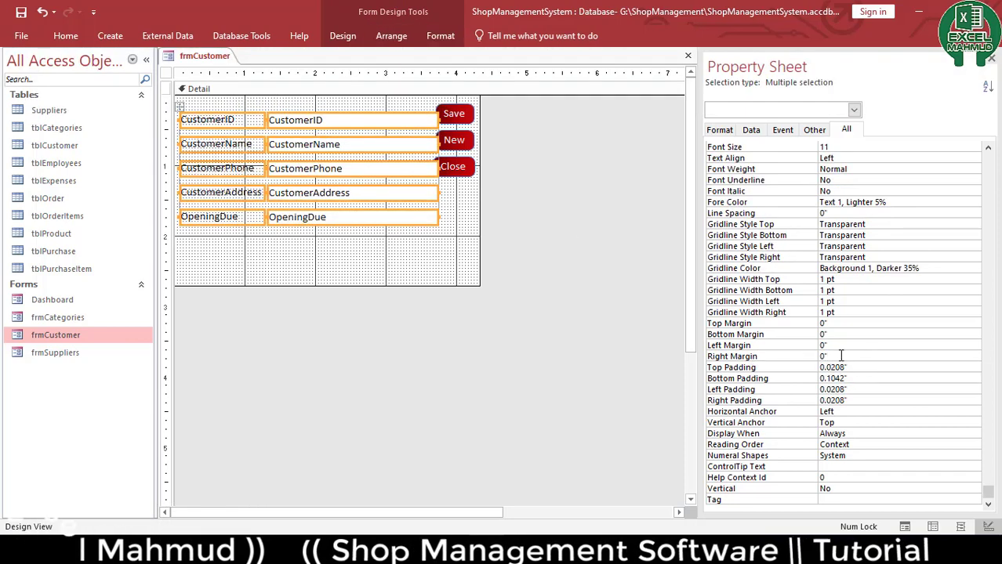
pyautogui.press('Return')
pyautogui.write('0')
pyautogui.press('Return')
pyautogui.write('0')
pyautogui.press('Return')
pyautogui.write('0')
pyautogui.press('Return')
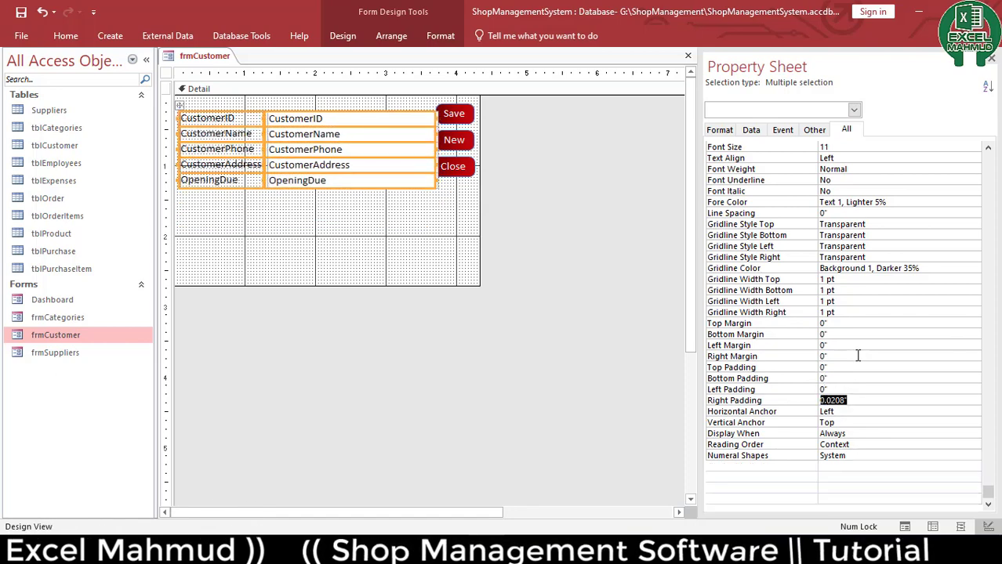
pyautogui.write('0')
pyautogui.press('Return')
# Narrow the field boxes, shrink the Detail section to just below the customer fields, and close the form
pyautogui.moveTo(424, 246); pyautogui.dragTo(424, 118)
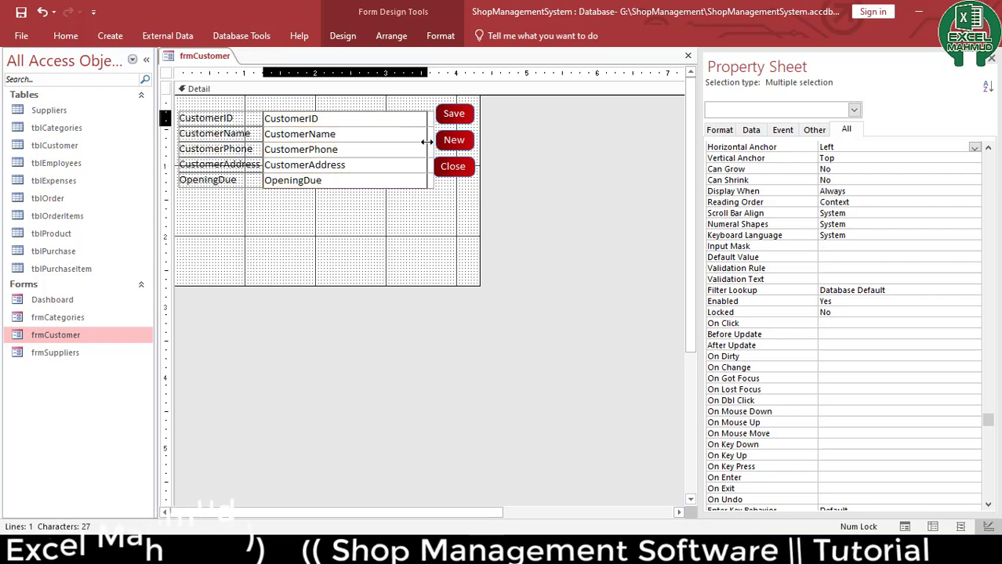
pyautogui.moveTo(356, 230); pyautogui.dragTo(241, 100)
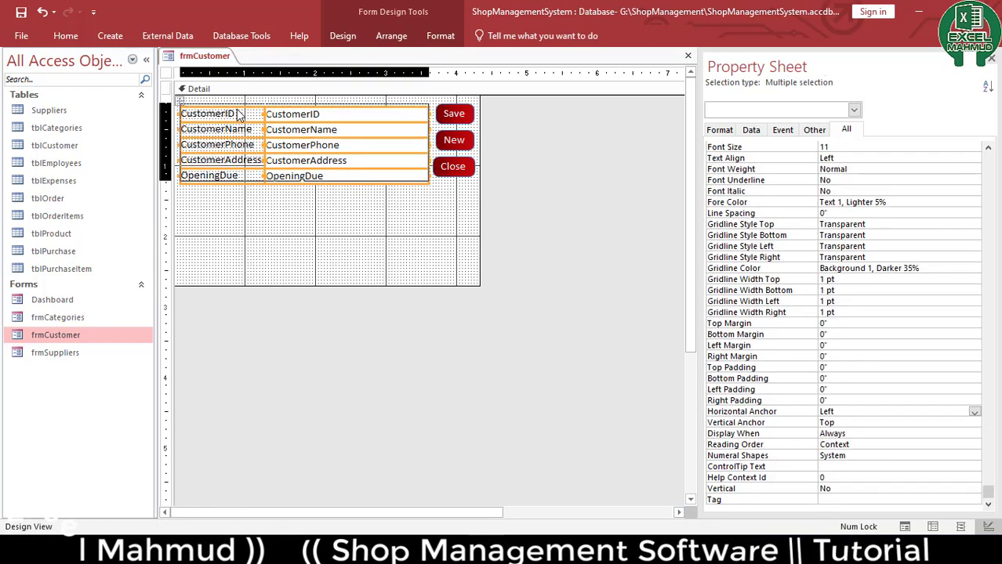
pyautogui.moveTo(391, 284); pyautogui.dragTo(405, 188)
pyautogui.click(439, 276)
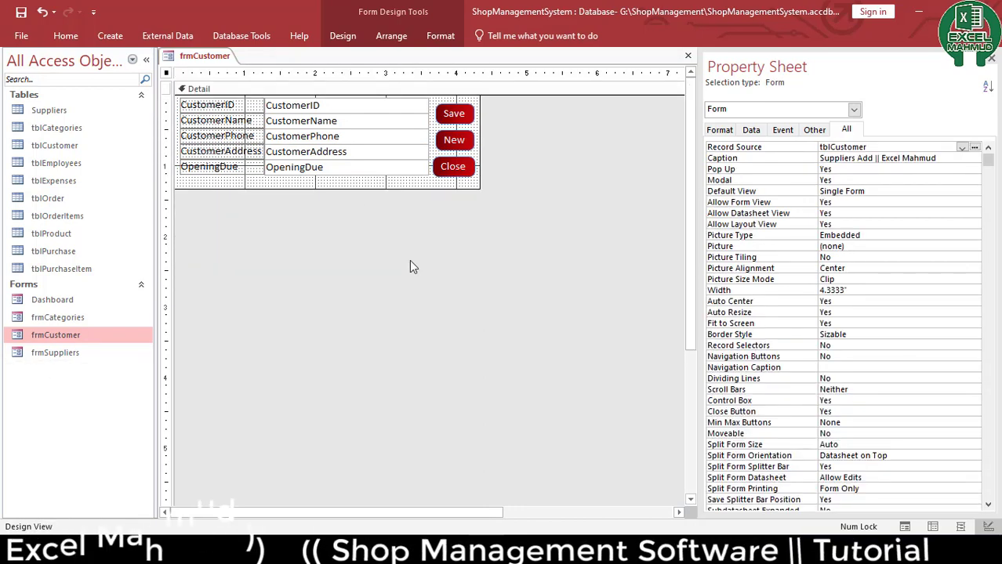
pyautogui.click(689, 56)
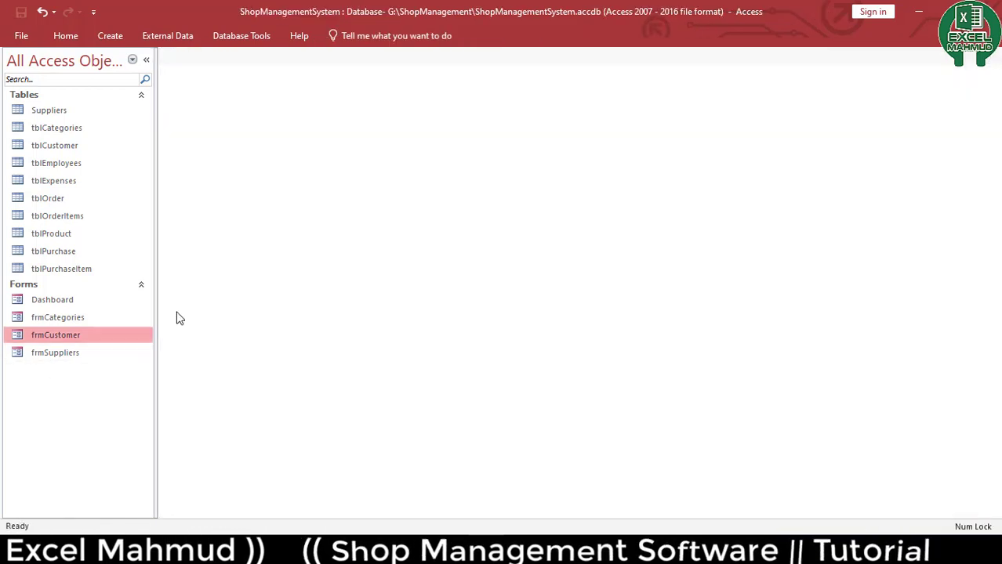
# Open the tblEmployees table to review its fields, then close it
pyautogui.doubleClick(57, 164)
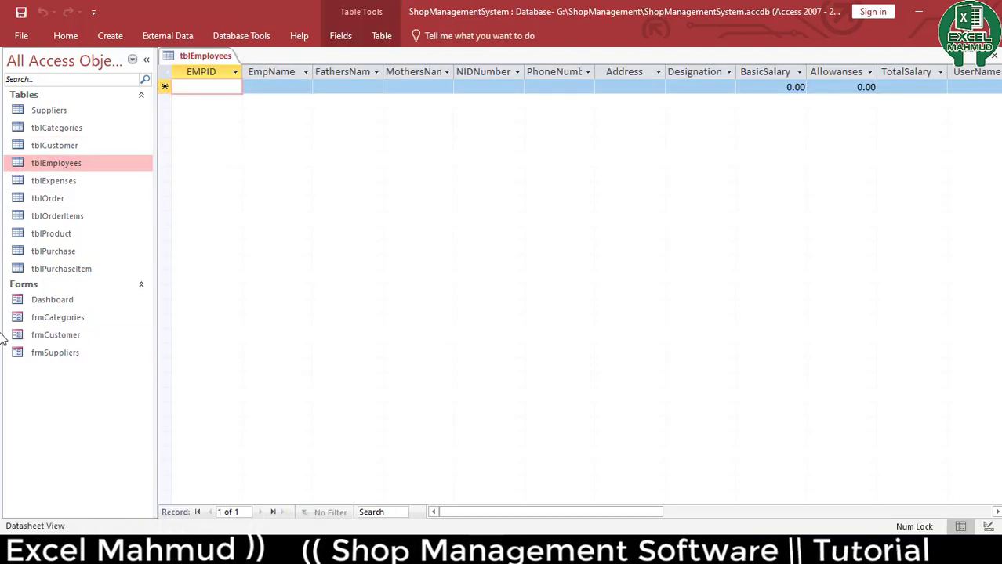
pyautogui.hotkey('ctrl', 'w')
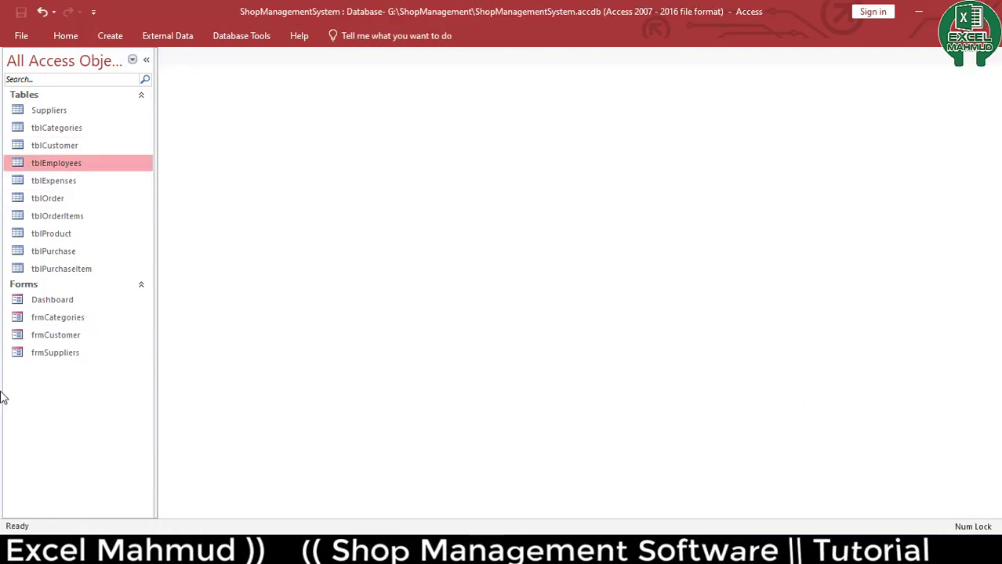
# Paste a copy of frmSuppliers as a new form named frmEmp
pyautogui.click(67, 353)
pyautogui.hotkey('ctrl', 'v')
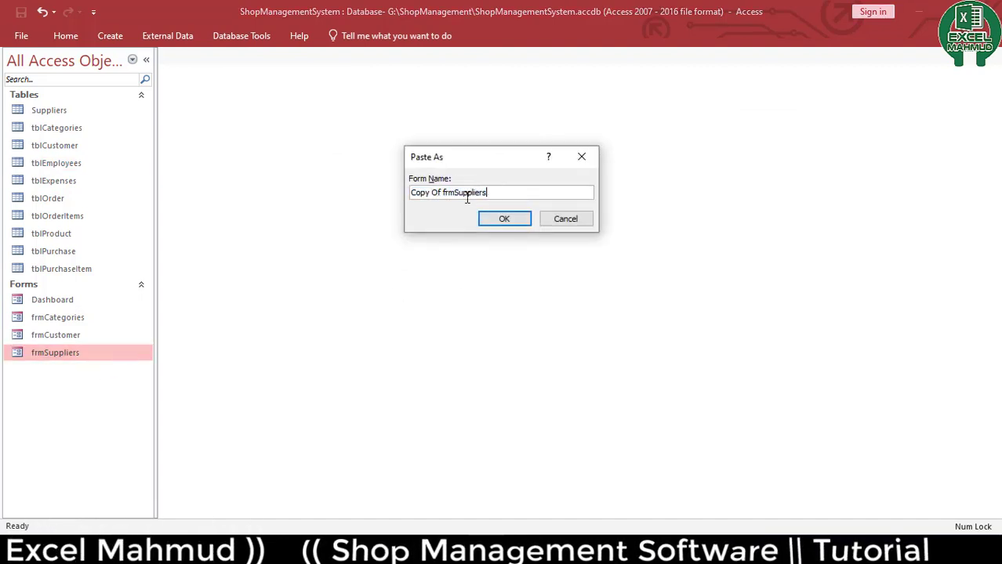
pyautogui.hotkey('ctrl', 'a')
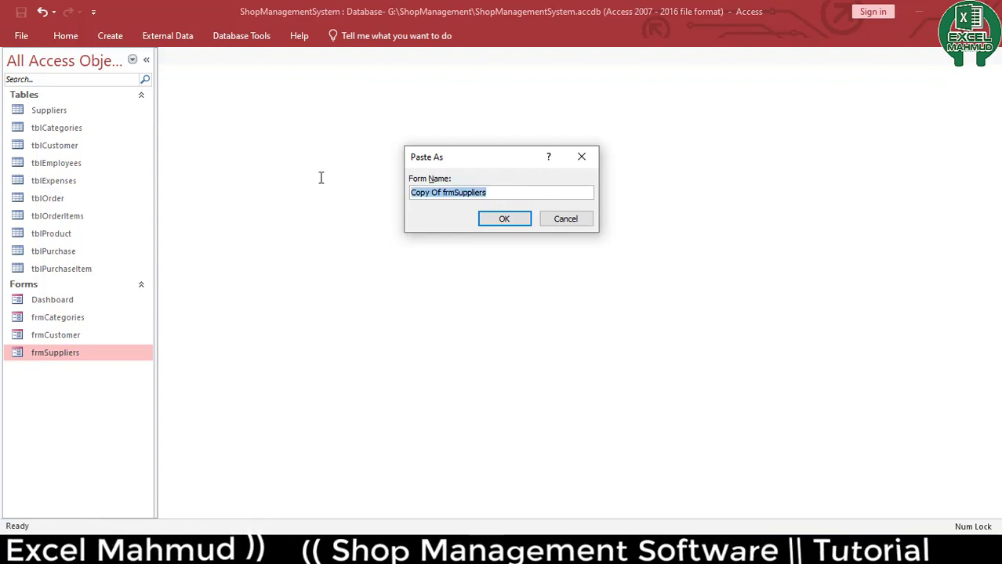
pyautogui.write('f')
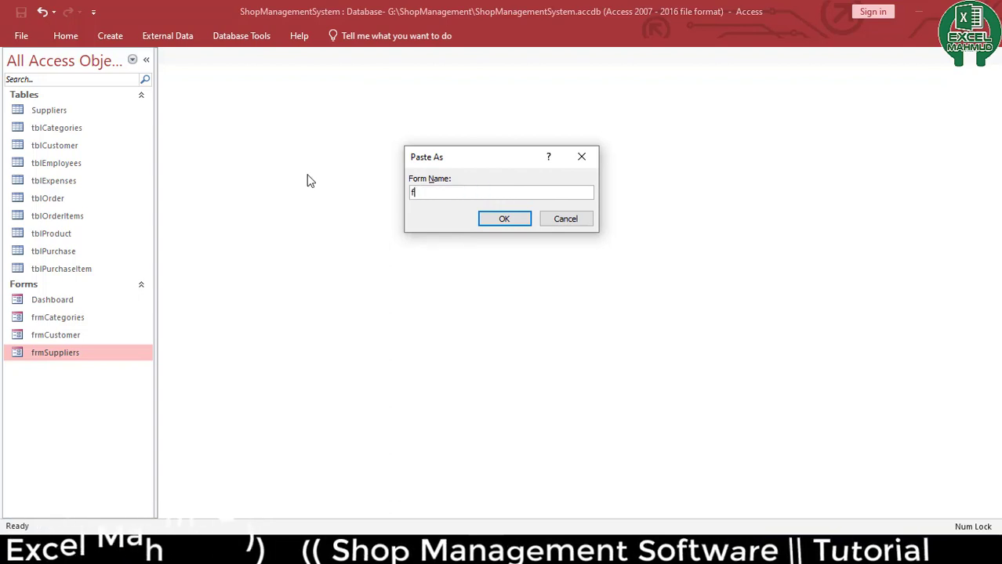
pyautogui.write('rmEm')
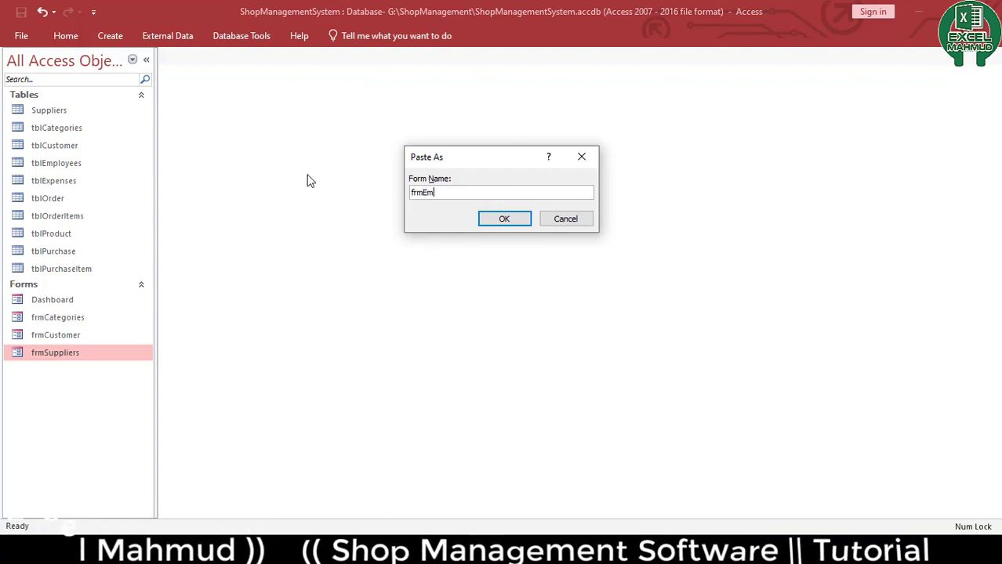
pyautogui.write('p')
pyautogui.press('Return')
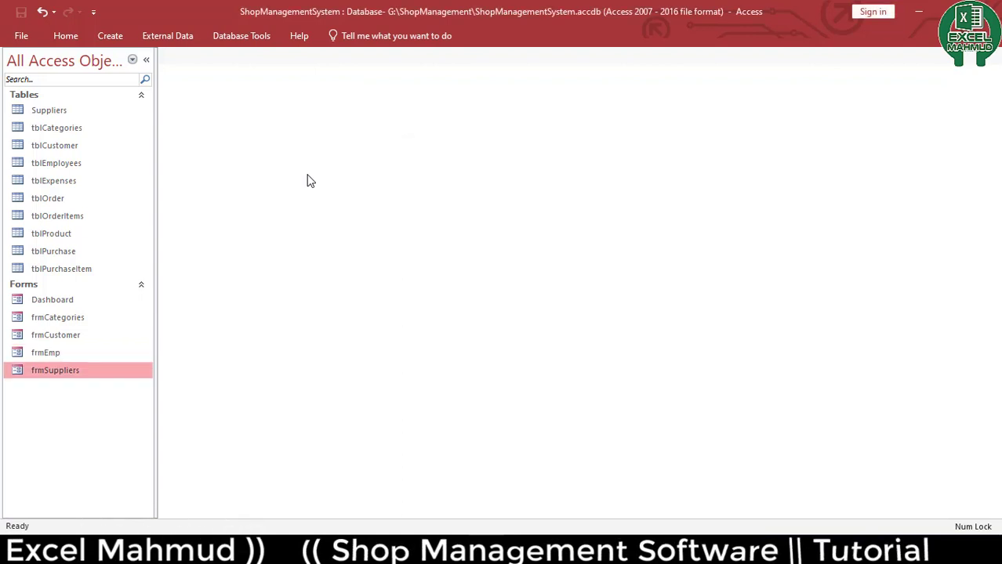
# Open frmEmp in Design View and delete all the supplier labels and field boxes
pyautogui.rightClick(40, 354)
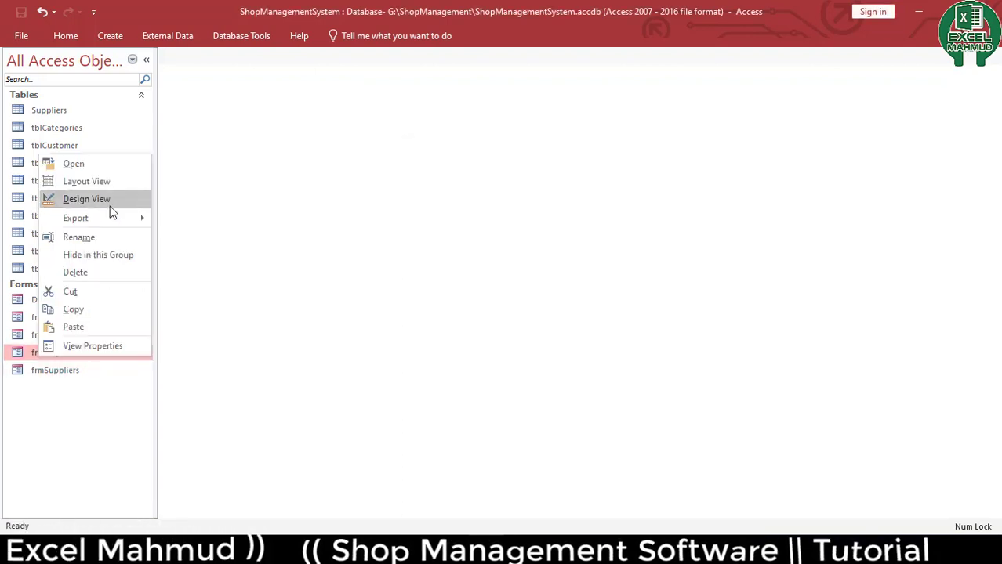
pyautogui.click(110, 198)
pyautogui.moveTo(401, 290); pyautogui.dragTo(220, 98)
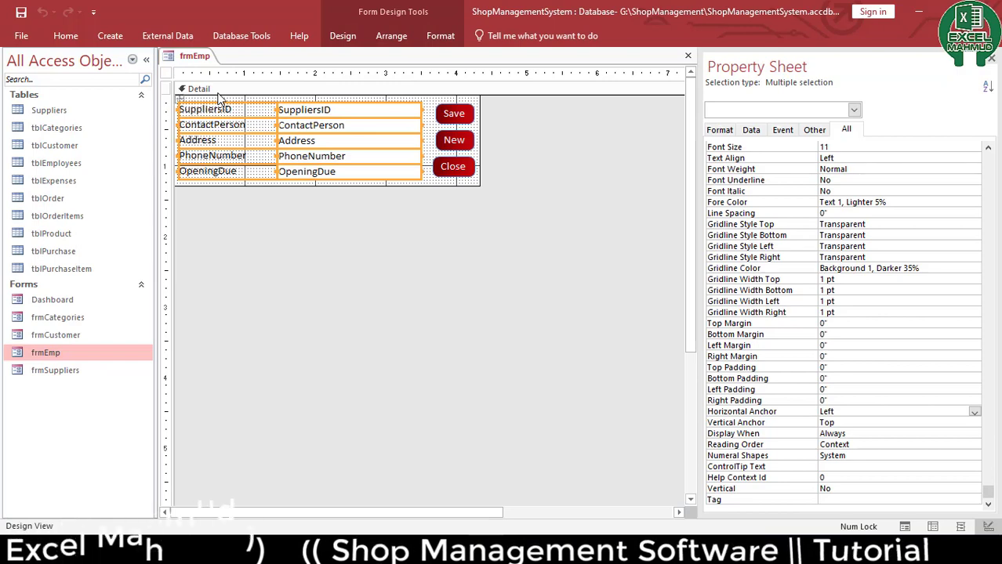
pyautogui.press('Delete')
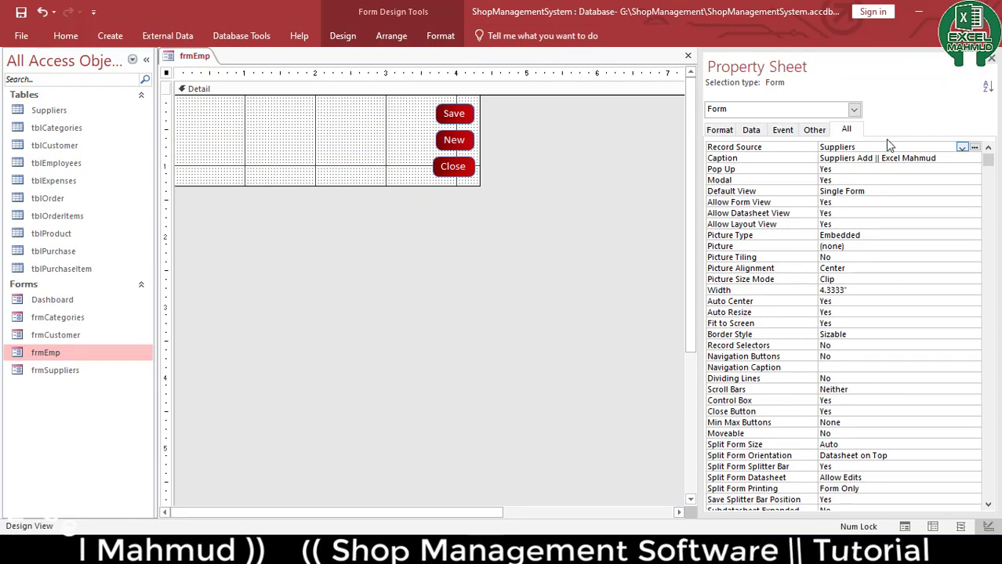
# Set the form's Record Source to tblEmployees
pyautogui.click(963, 147)
pyautogui.click(934, 190)
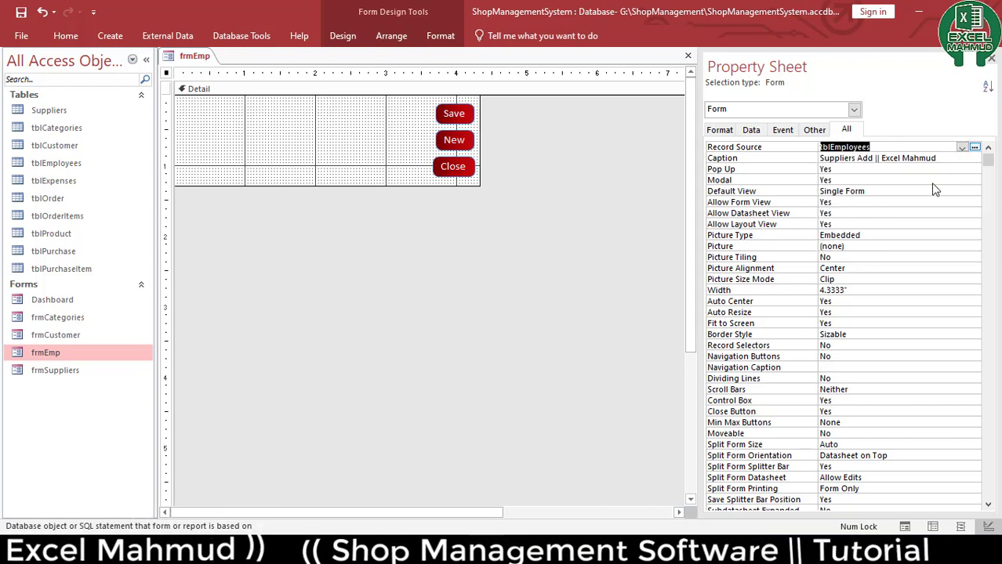
pyautogui.click(383, 36)
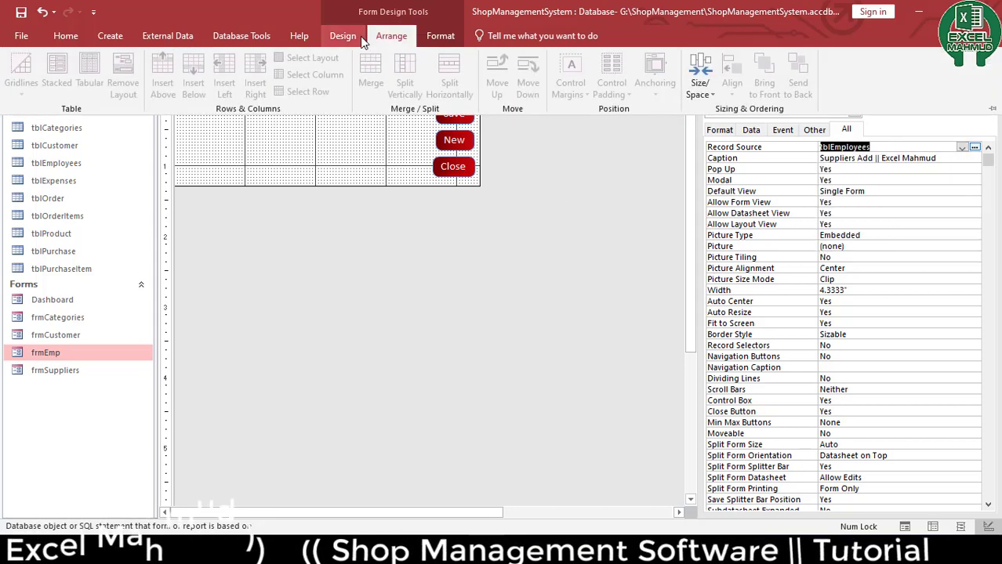
pyautogui.click(359, 36)
# Add all tblEmployees fields, EMPID through Status, onto the form as a stacked set
pyautogui.click(648, 86)
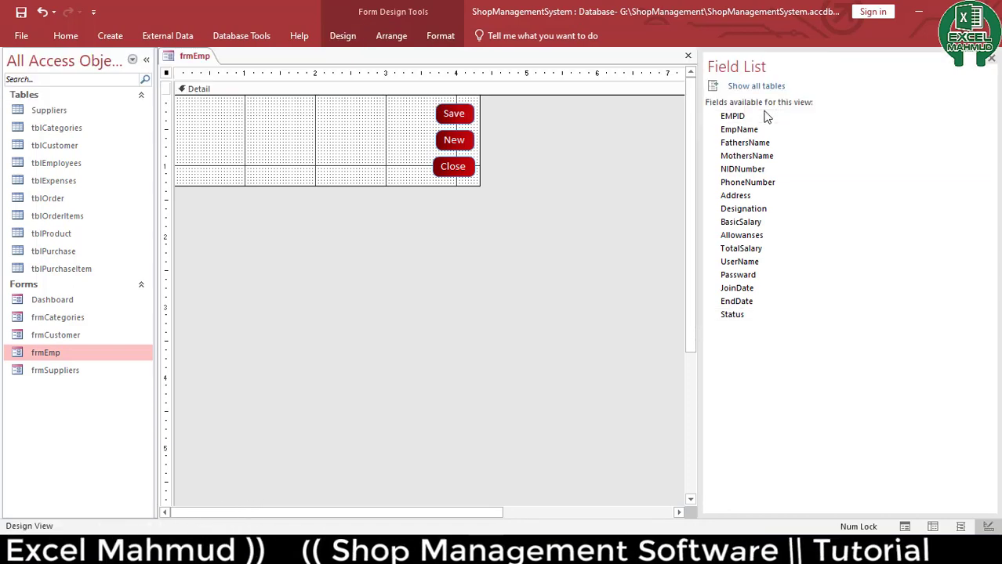
pyautogui.click(732, 116)
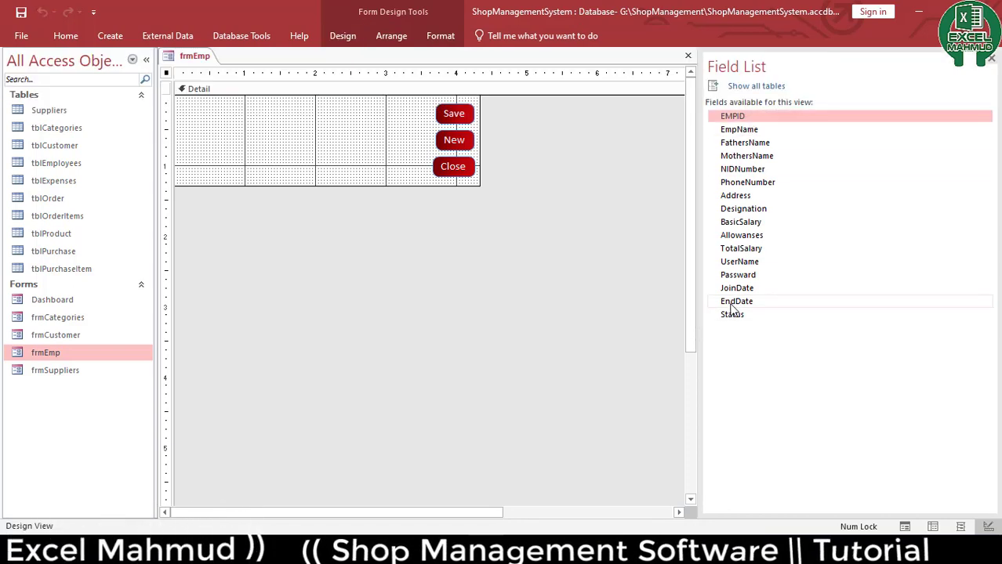
pyautogui.keyDown('shift'); pyautogui.click(737, 318); pyautogui.keyUp('shift')
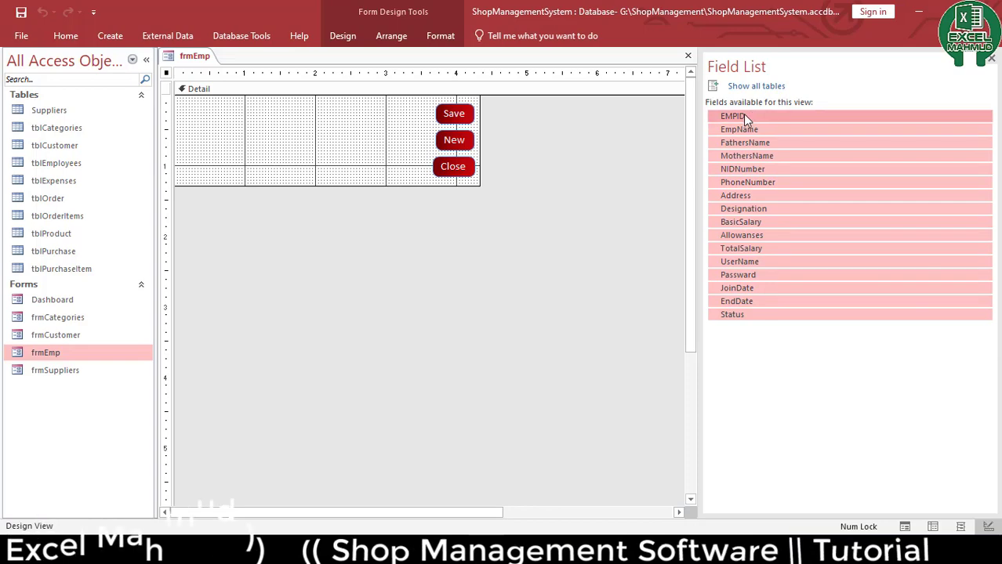
pyautogui.moveTo(743, 116); pyautogui.dragTo(190, 105)
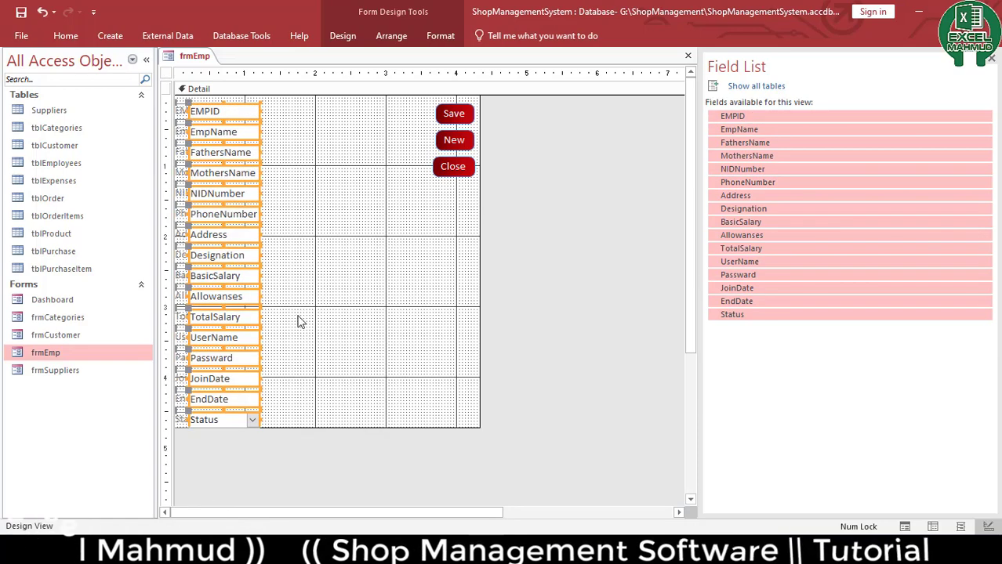
pyautogui.moveTo(159, 467); pyautogui.dragTo(282, 99)
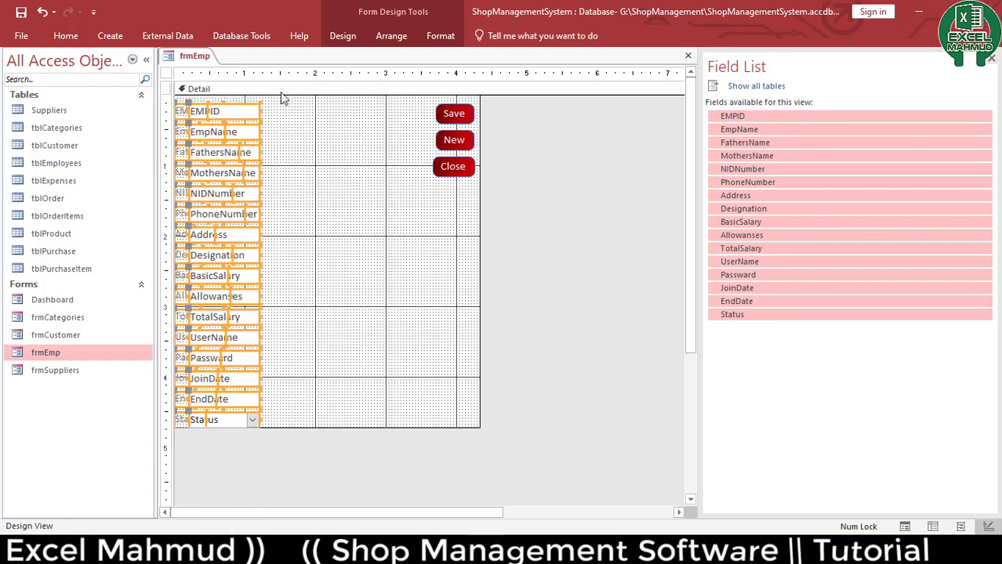
# Nudge the stacked employee controls slightly right and up within the Detail section
pyautogui.press('Right')
pyautogui.press('Right')
pyautogui.press('Up')
pyautogui.press('Right')
pyautogui.press('Right')
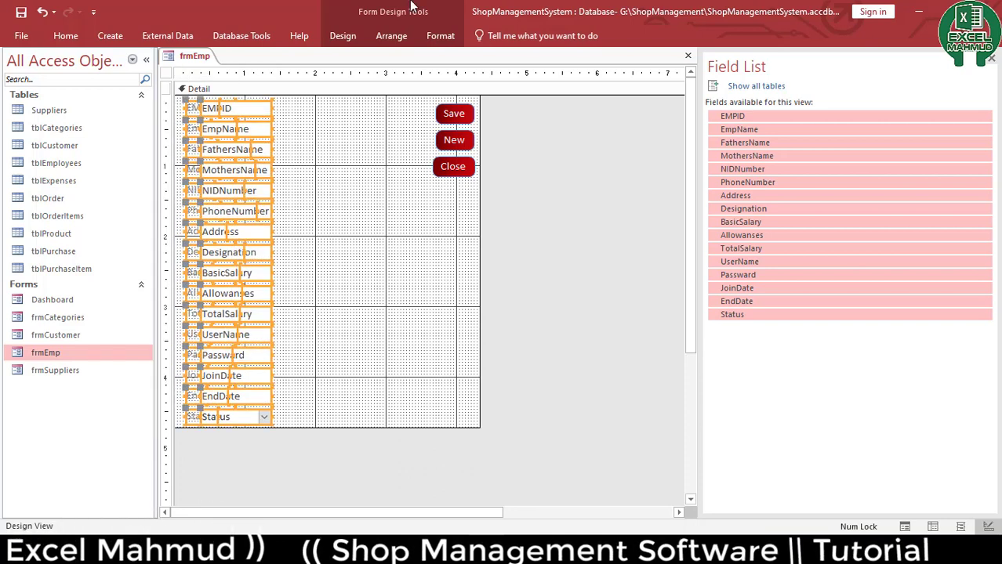
pyautogui.click(393, 33)
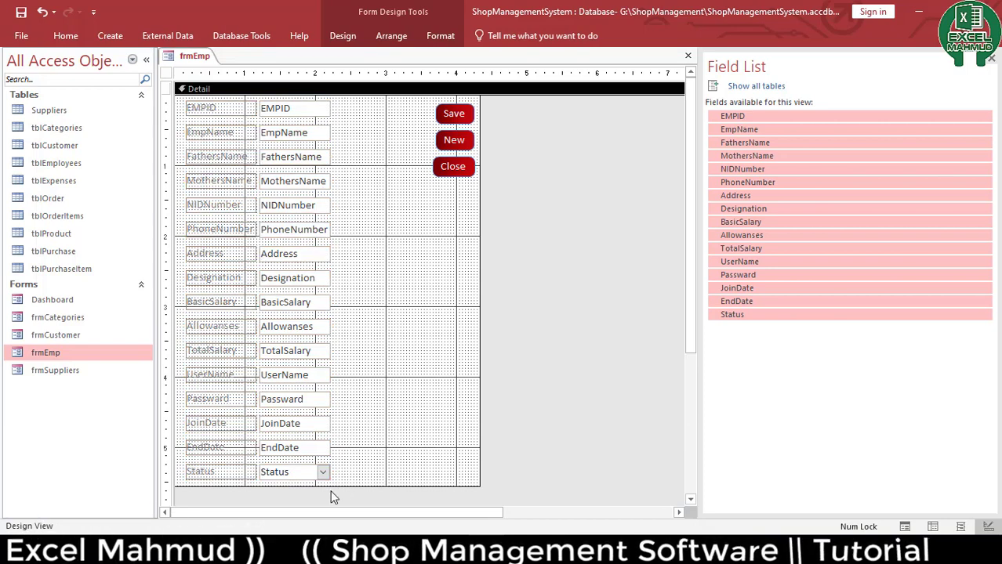
# Apply a darker font colour to the employee field boxes and their labels
pyautogui.click(87, 30)
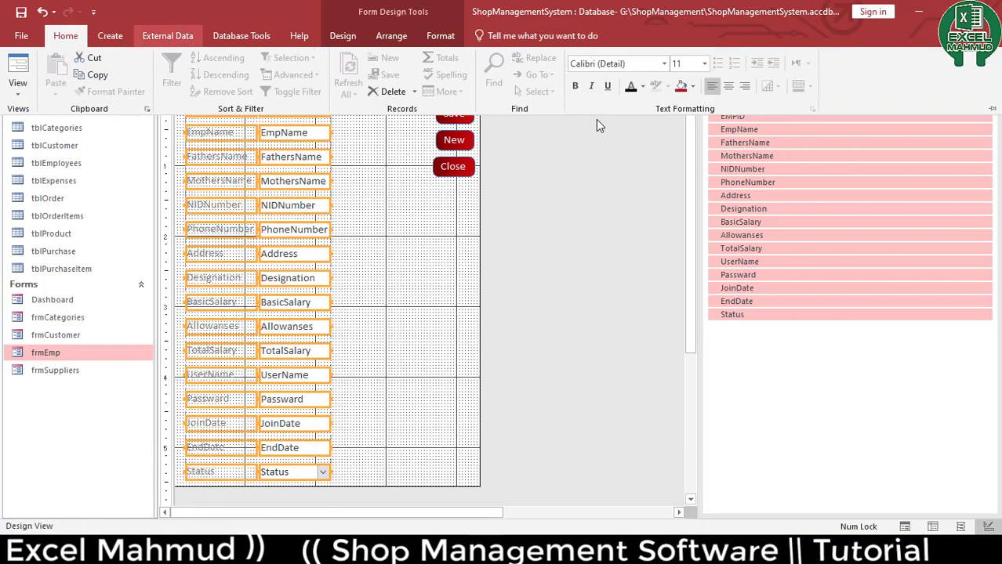
pyautogui.click(643, 88)
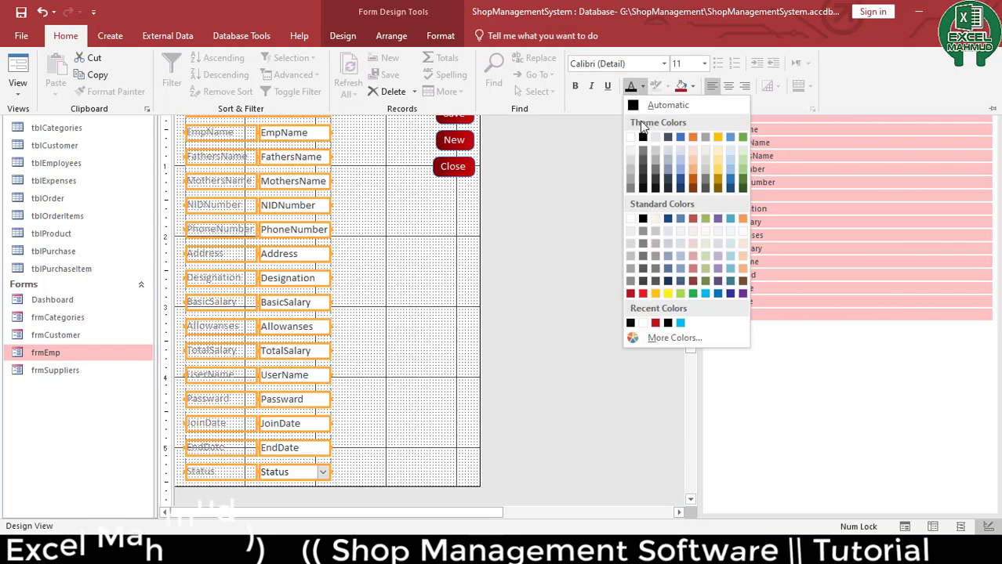
pyautogui.click(642, 189)
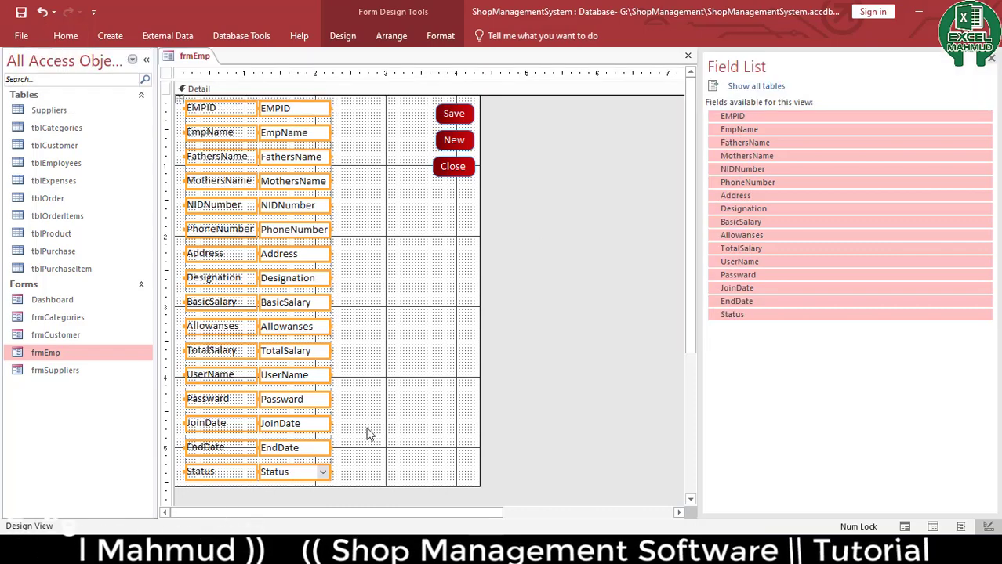
pyautogui.click(300, 74)
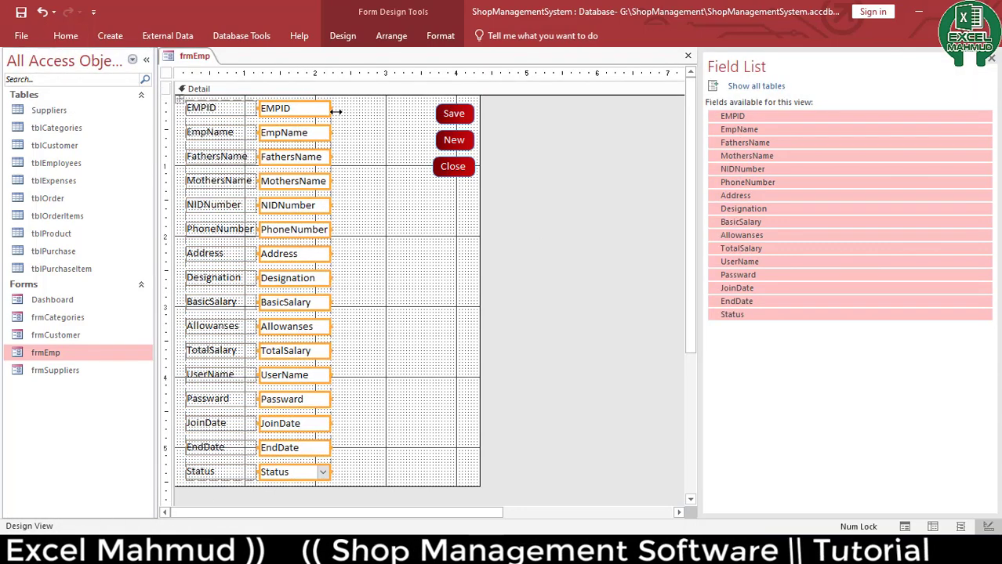
# Widen the employee field boxes and set Top, Bottom, Left and Right Padding of all controls to 0
pyautogui.moveTo(330, 107); pyautogui.dragTo(415, 152)
pyautogui.moveTo(165, 482); pyautogui.dragTo(166, 99)
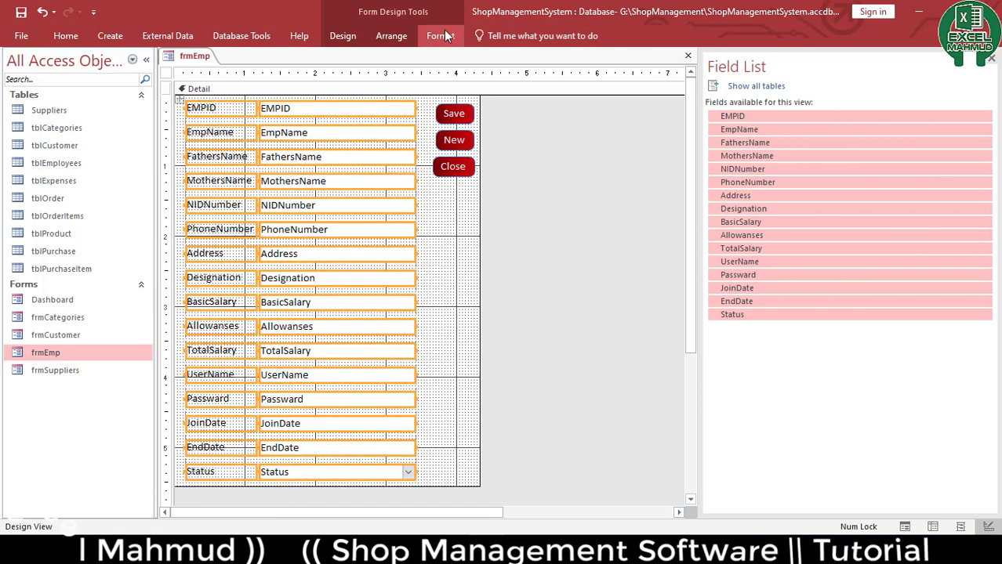
pyautogui.click(342, 35)
pyautogui.click(695, 83)
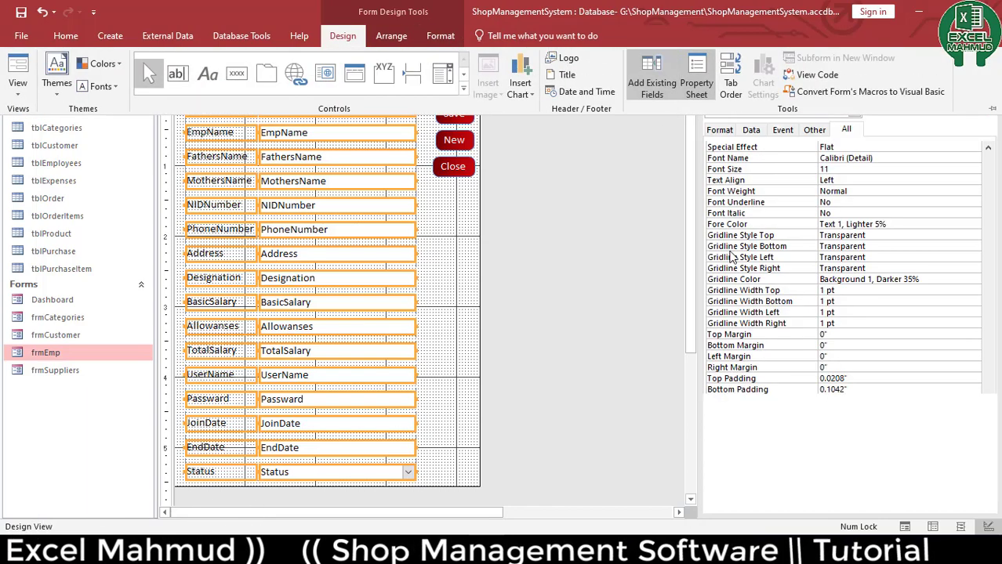
pyautogui.click(787, 378)
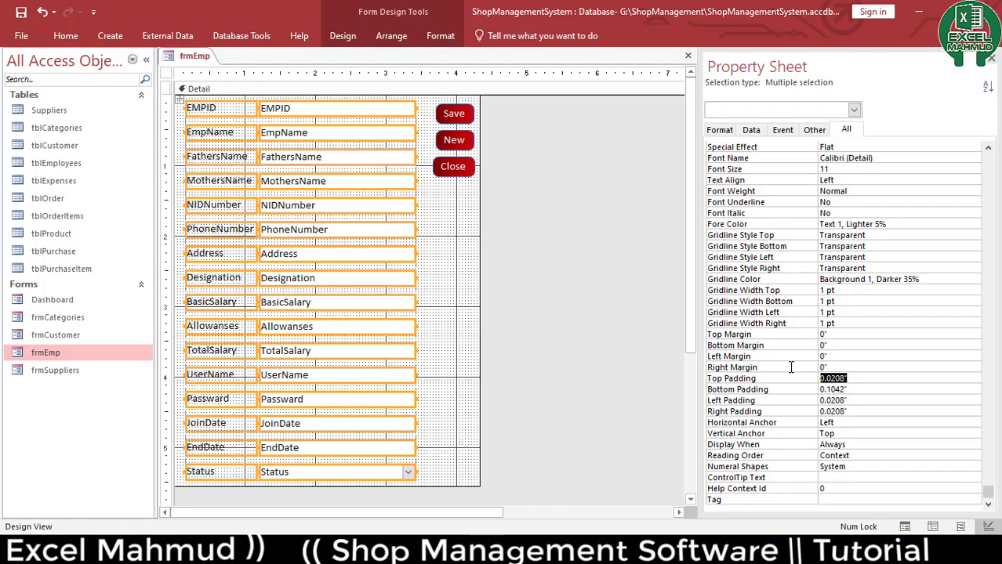
pyautogui.write('0')
pyautogui.press('Return')
pyautogui.write('0')
pyautogui.press('Return')
pyautogui.write('0')
pyautogui.press('Return')
pyautogui.write('0')
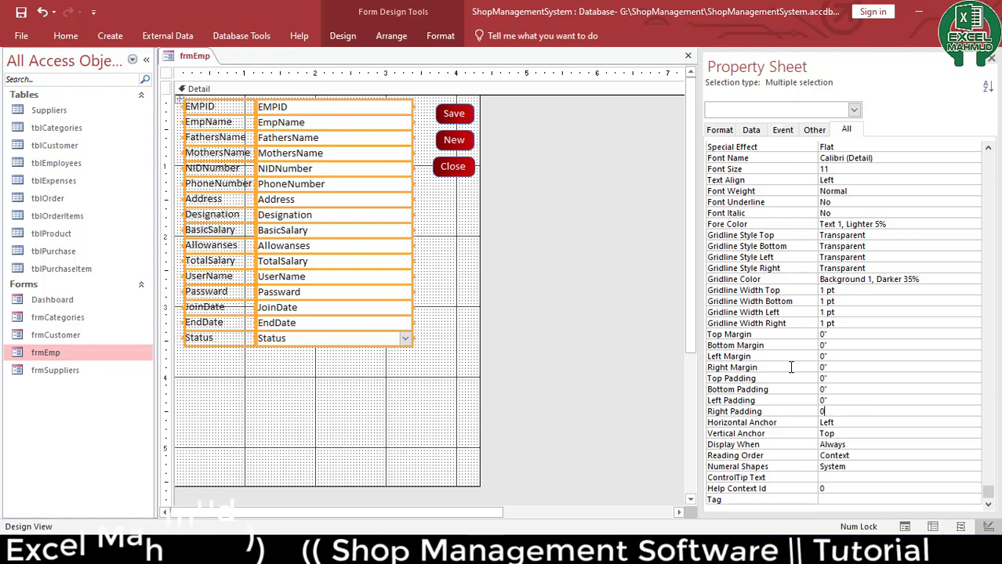
pyautogui.press('Up')
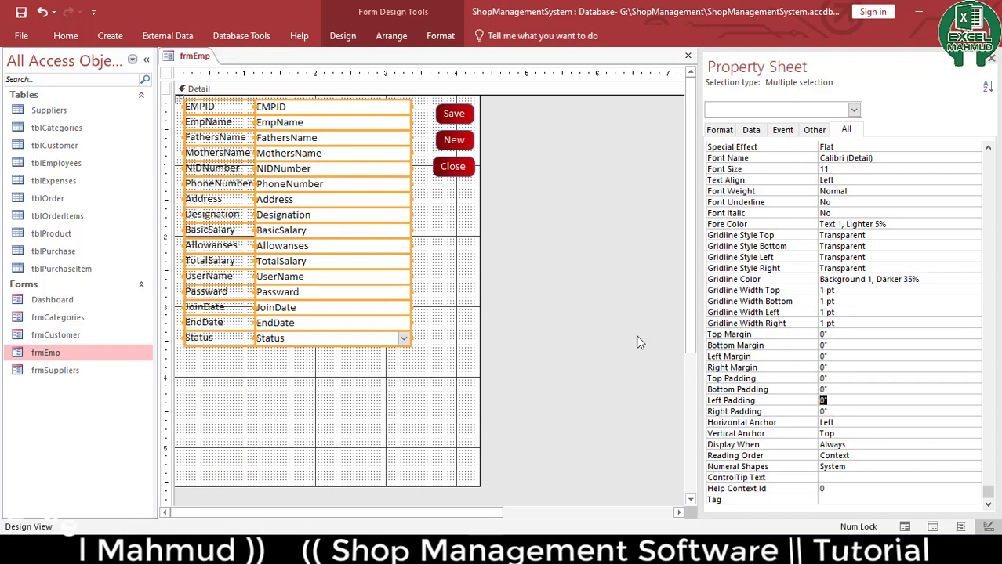
# Center-align the text in the employee field boxes
pyautogui.click(312, 401)
pyautogui.moveTo(317, 396); pyautogui.dragTo(335, 109)
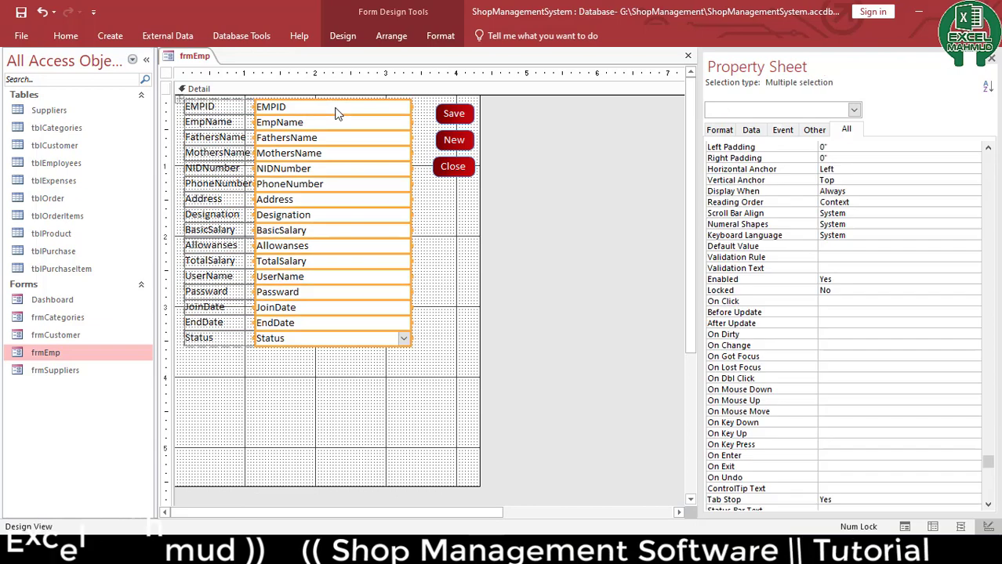
pyautogui.click(65, 36)
pyautogui.click(729, 86)
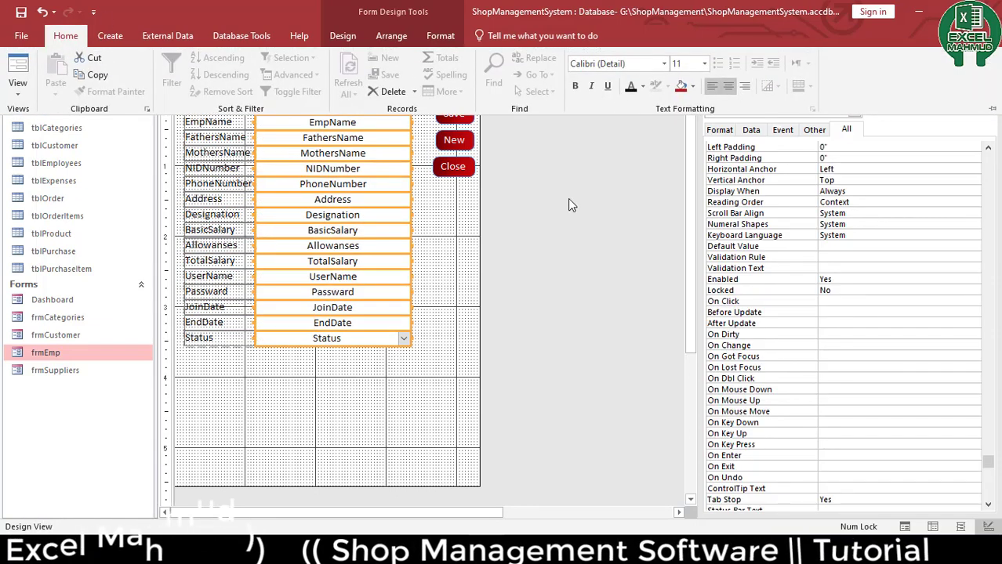
# Shorten the Detail section to end just below the Status field and close the form design
pyautogui.click(347, 419)
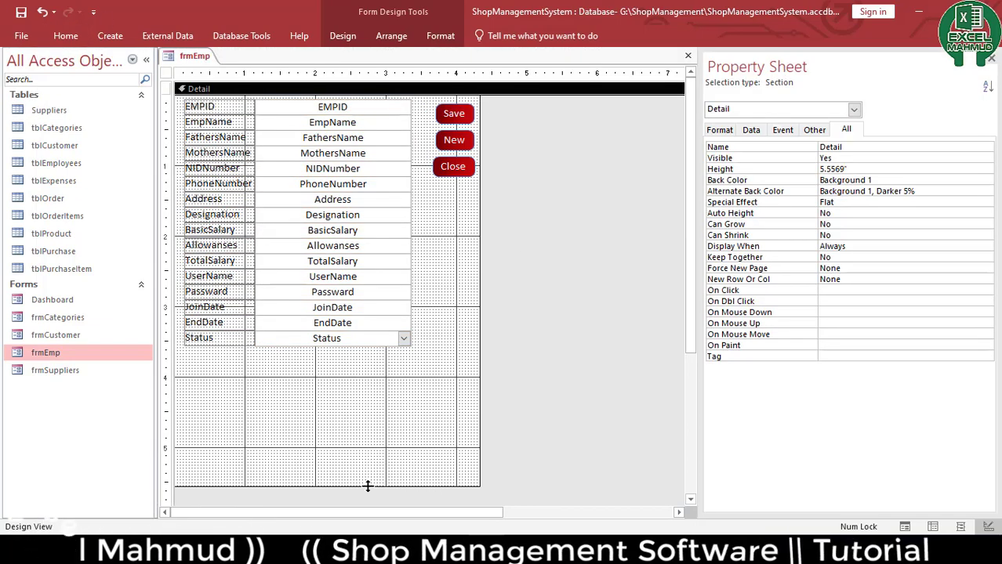
pyautogui.moveTo(368, 486); pyautogui.dragTo(371, 352)
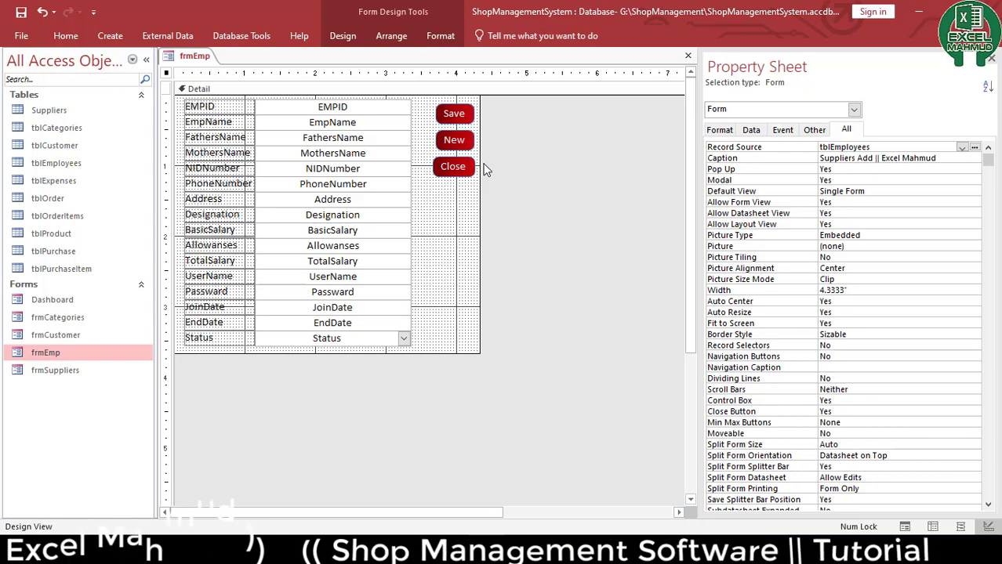
pyautogui.click(447, 290)
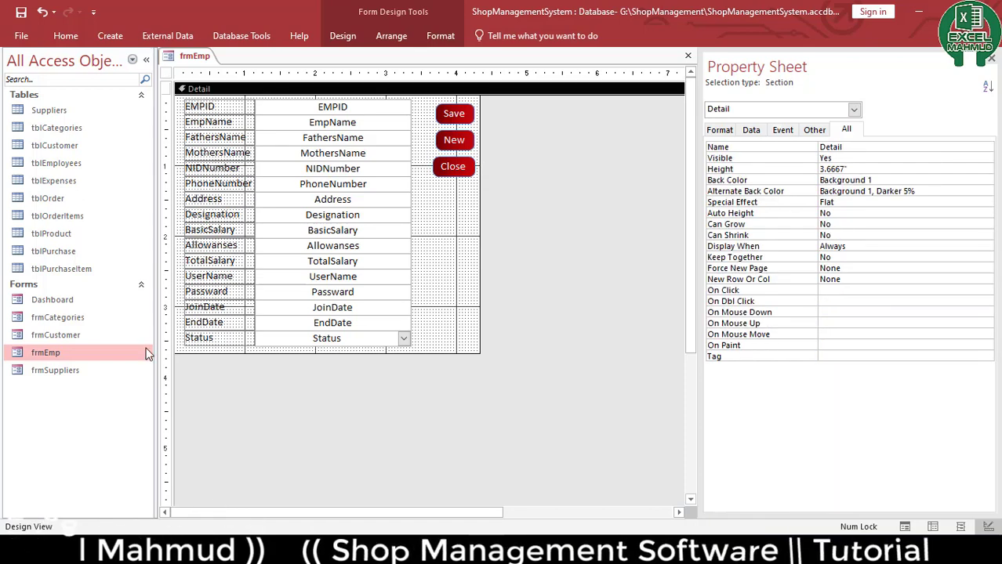
pyautogui.click(688, 56)
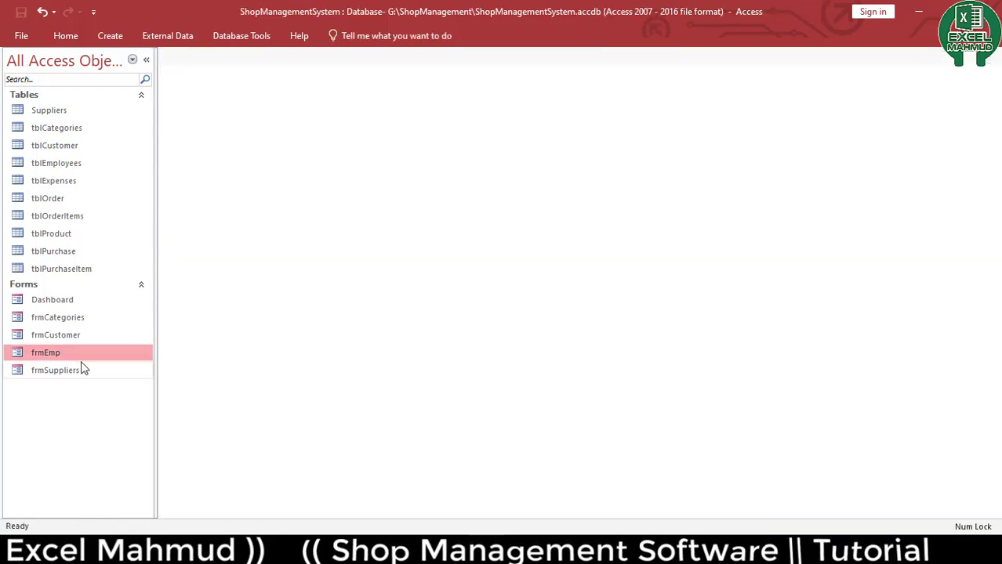
# Open frmEmp in Form View, inspect its fields, and close it
pyautogui.doubleClick(69, 355)
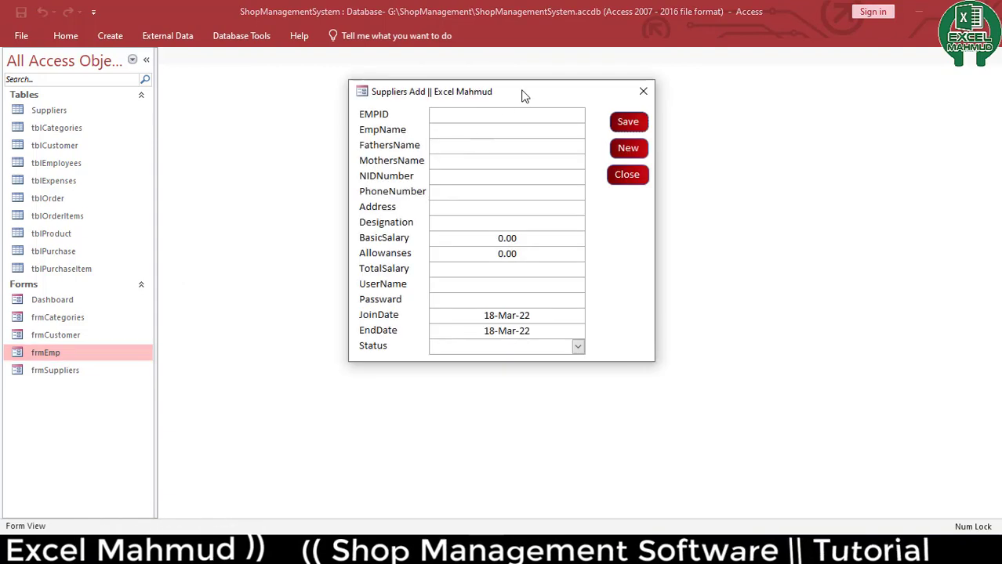
pyautogui.click(578, 347)
pyautogui.click(551, 207)
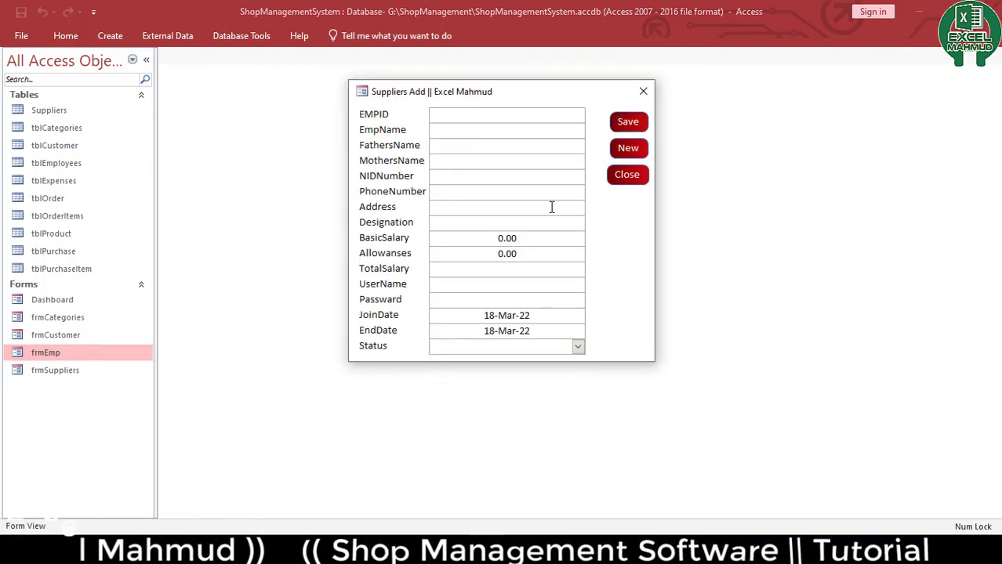
pyautogui.click(548, 145)
pyautogui.click(546, 115)
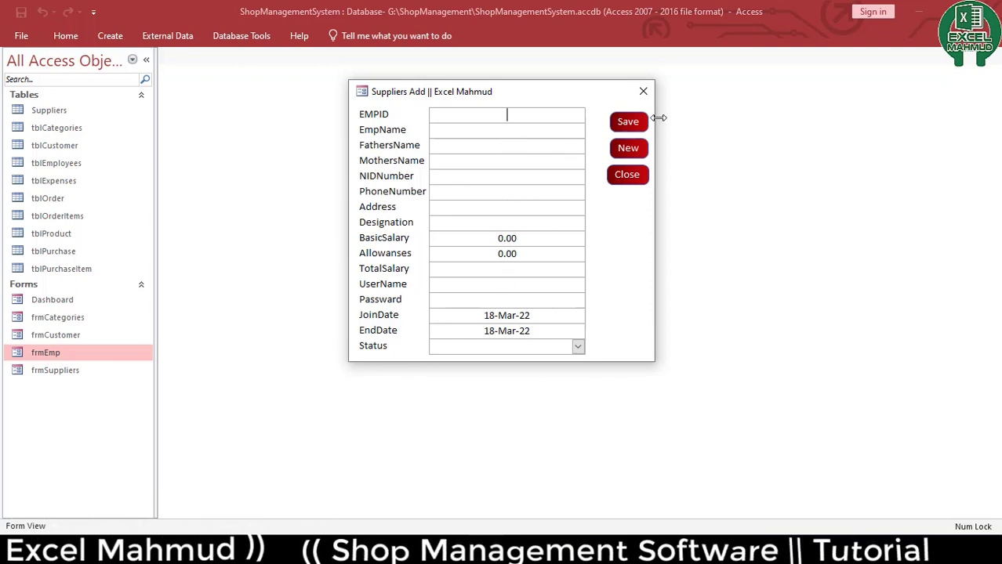
pyautogui.click(643, 92)
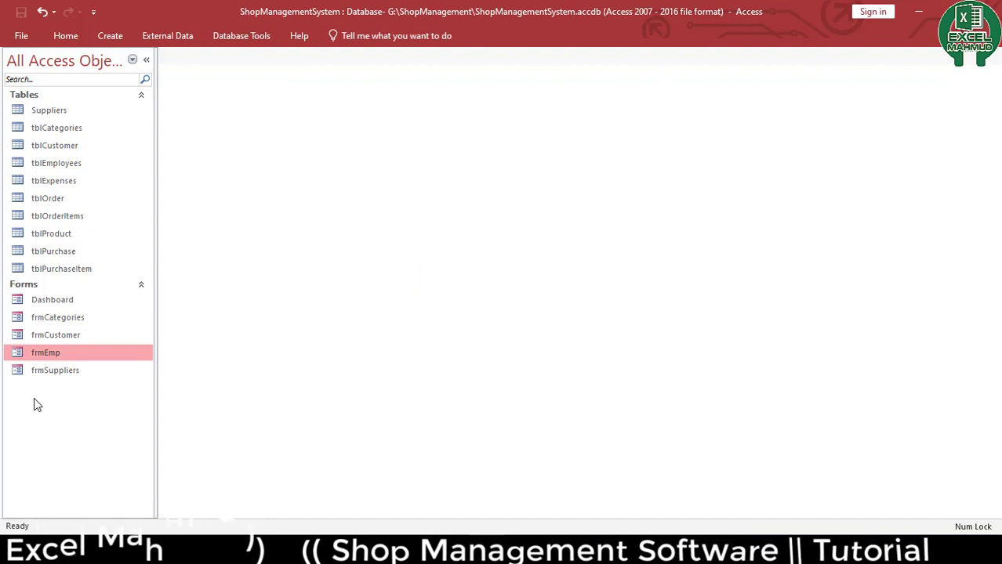
# Copy frmSuppliers and paste it as a new form named frmExpase
pyautogui.click(76, 183)
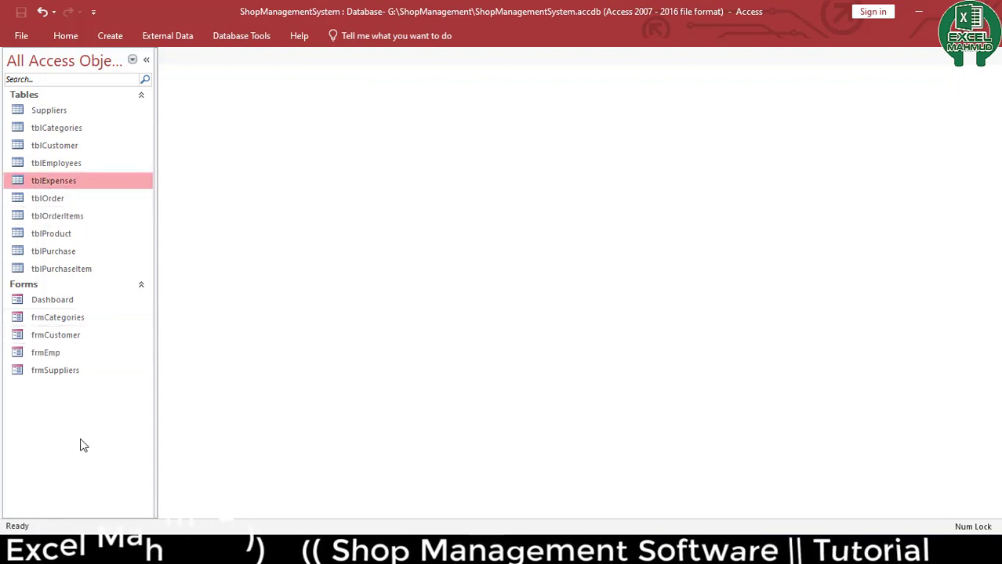
pyautogui.rightClick(57, 376)
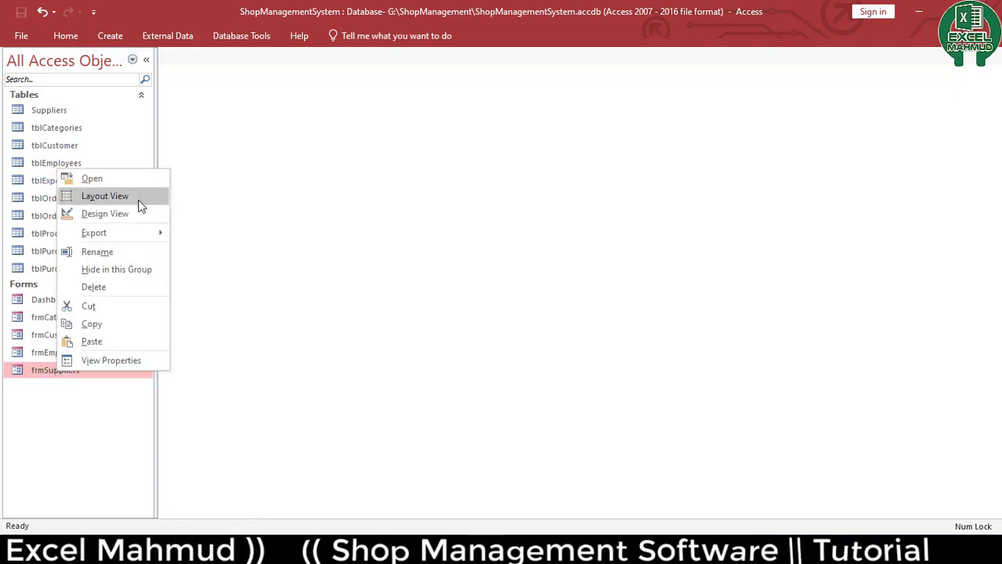
pyautogui.click(139, 325)
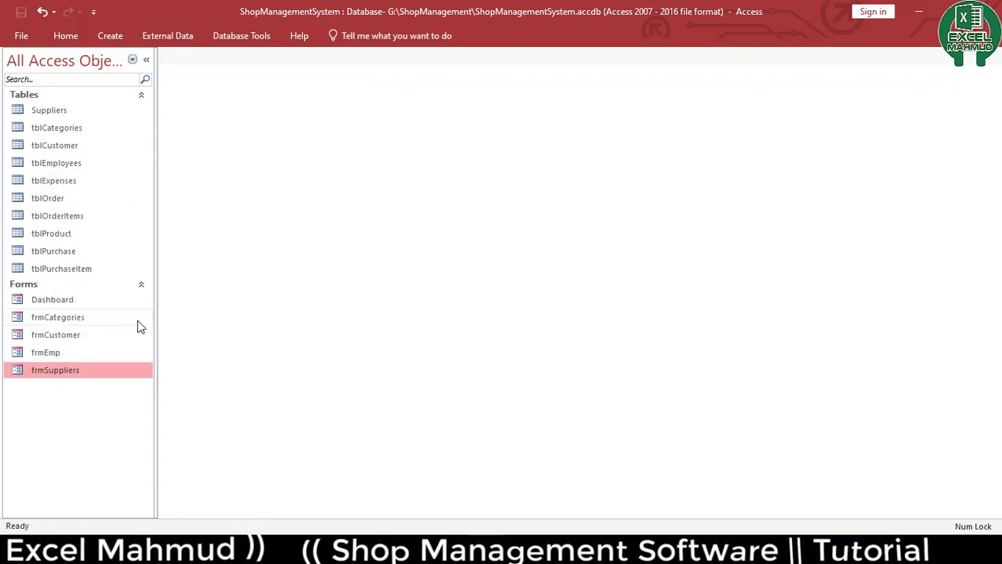
pyautogui.hotkey('ctrl', 'v')
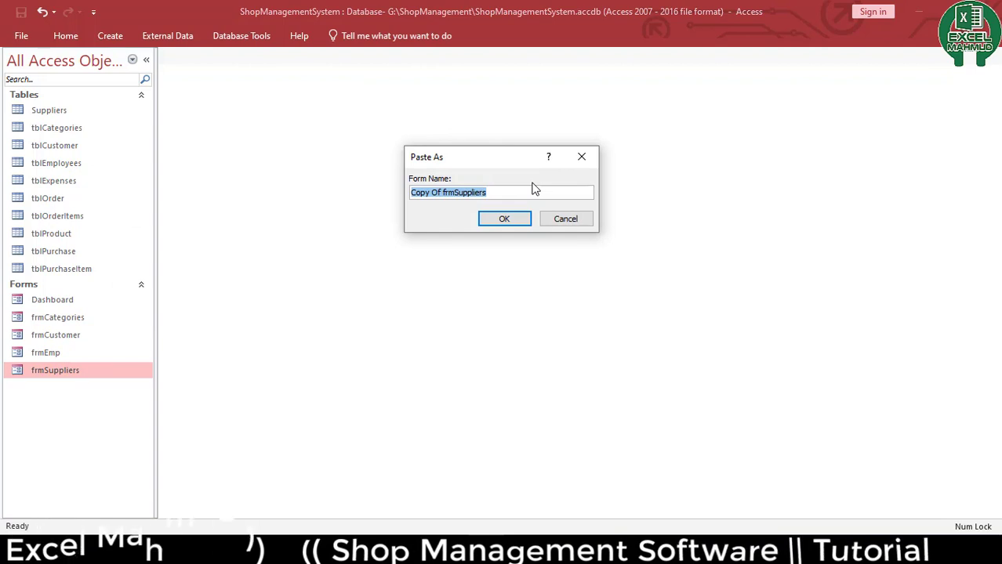
pyautogui.write('fr')
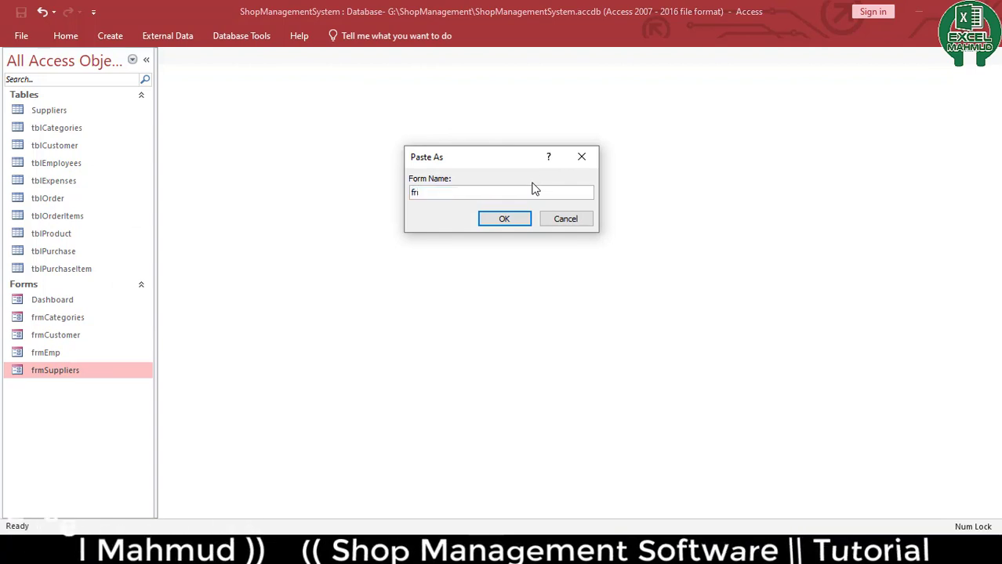
pyautogui.write('mExpase')
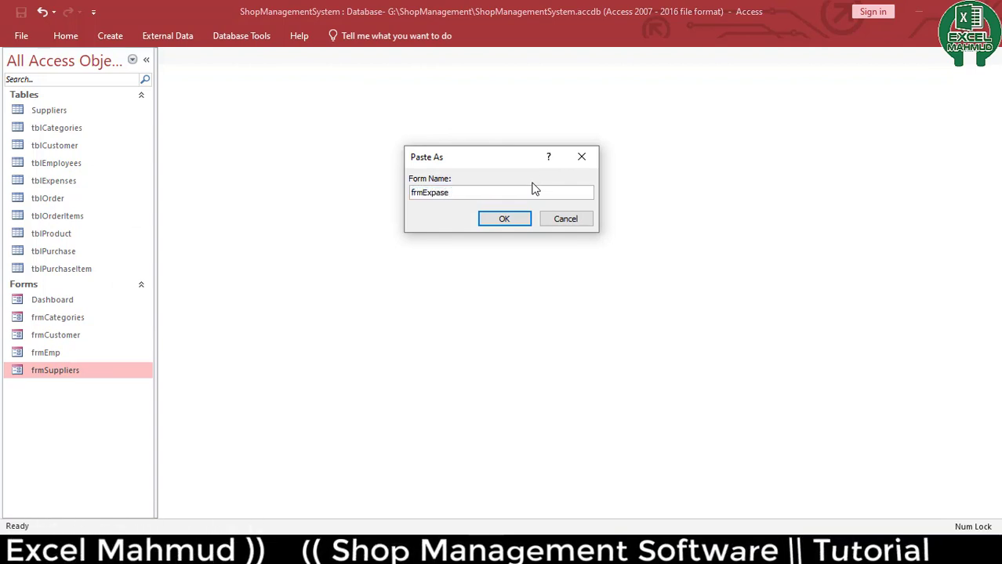
pyautogui.press('Return')
# Open frmExpase in Design View and delete all the supplier field controls and labels
pyautogui.click(68, 378)
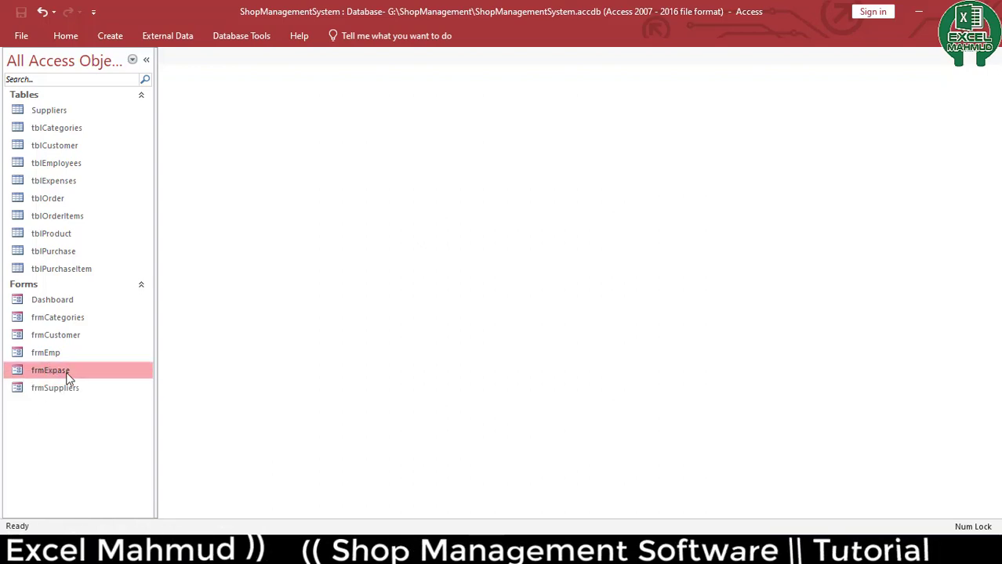
pyautogui.rightClick(71, 375)
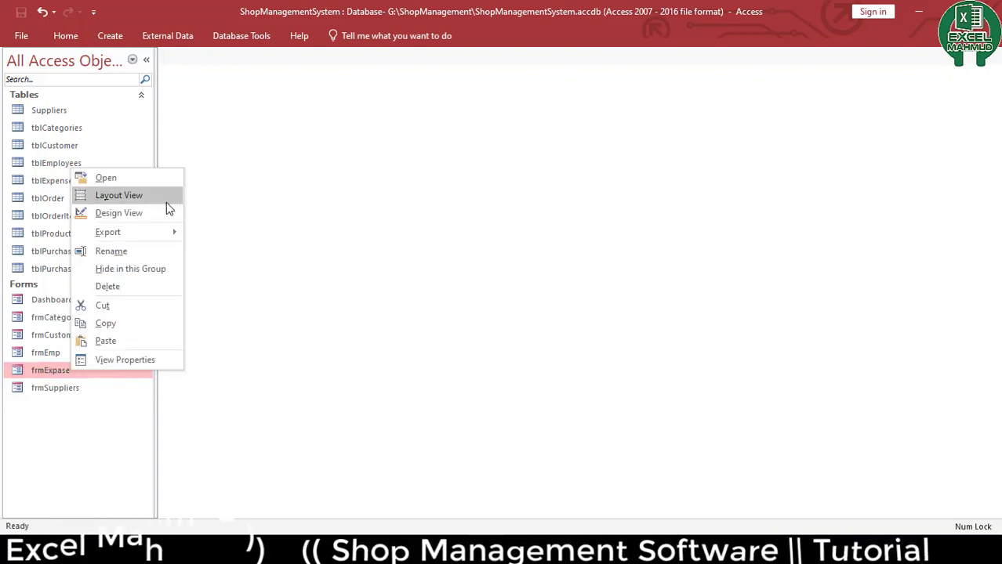
pyautogui.click(160, 213)
pyautogui.moveTo(362, 263); pyautogui.dragTo(259, 104)
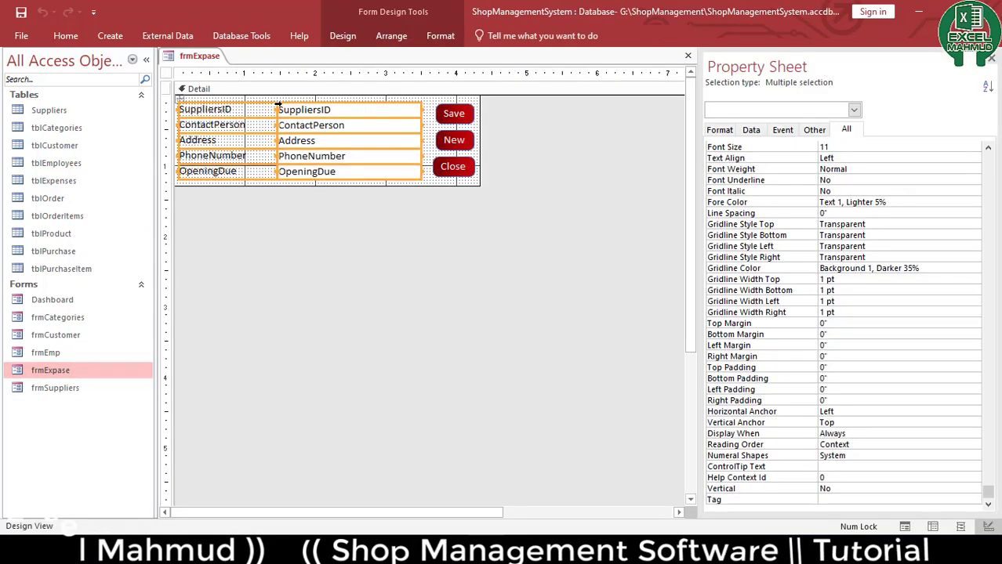
pyautogui.press('Delete')
# Set the form's Record Source to tblExpenses
pyautogui.click(389, 36)
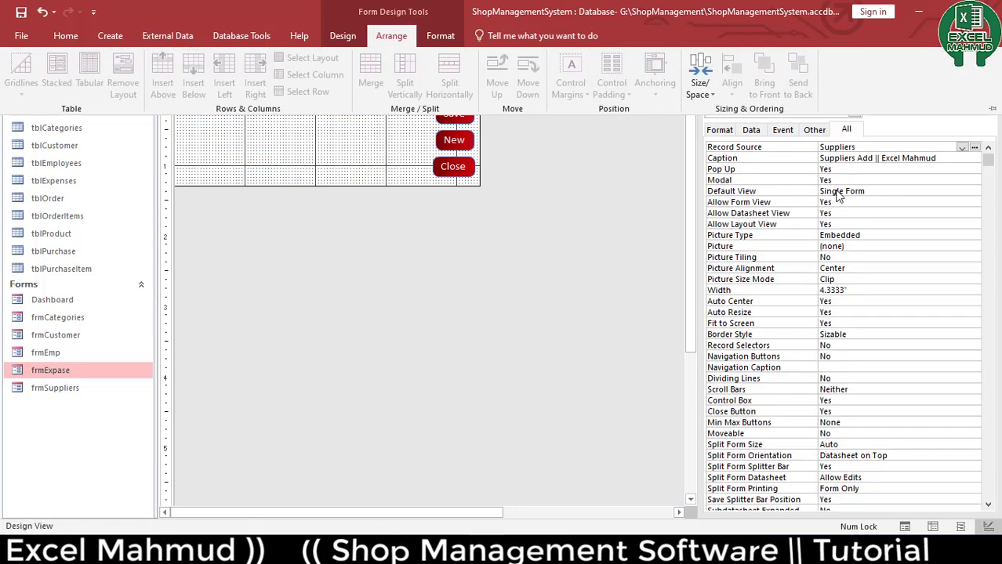
pyautogui.click(904, 152)
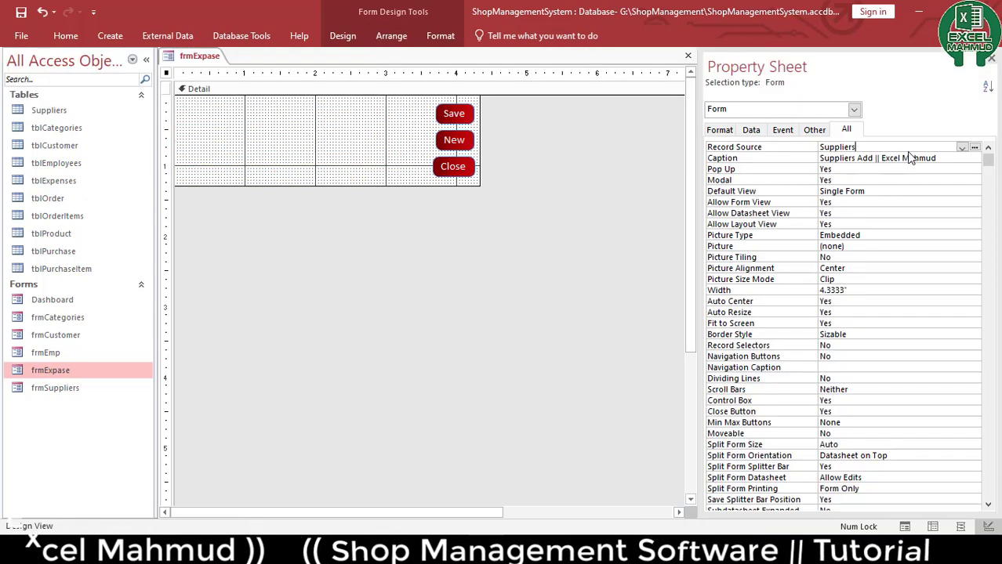
pyautogui.click(961, 147)
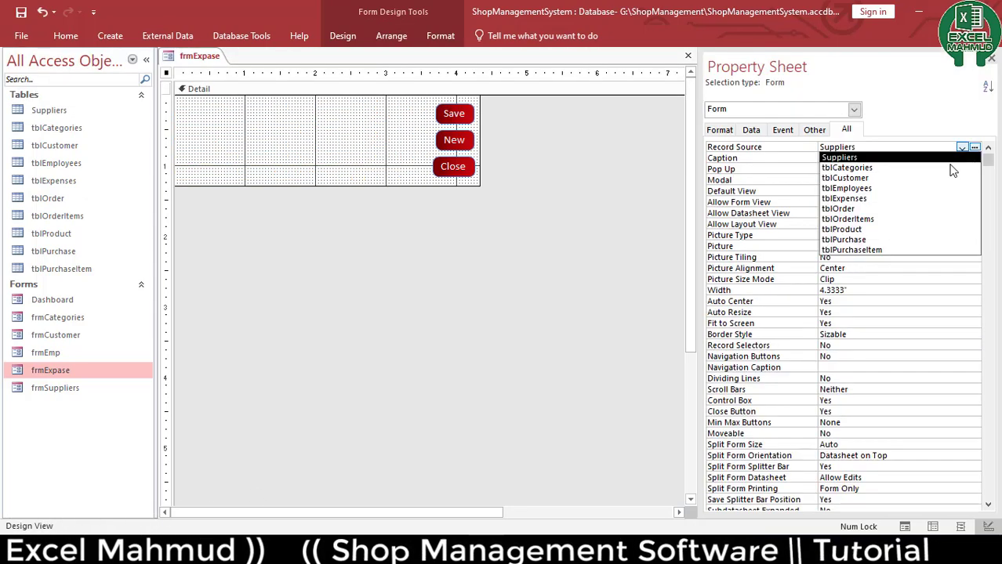
pyautogui.click(917, 196)
# Add all tblExpenses fields, ExpensesID through PaidOn, onto the form
pyautogui.click(345, 35)
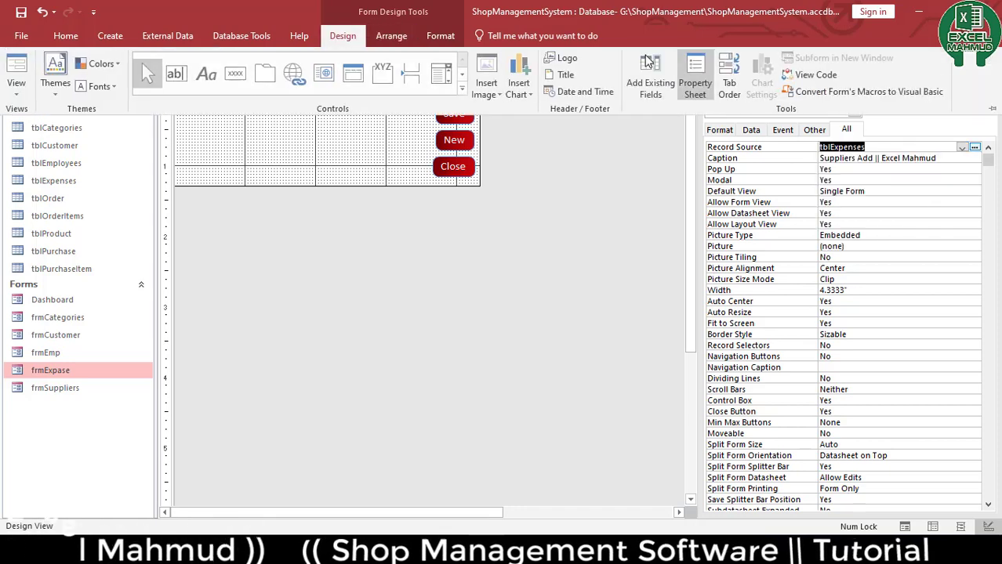
pyautogui.click(648, 80)
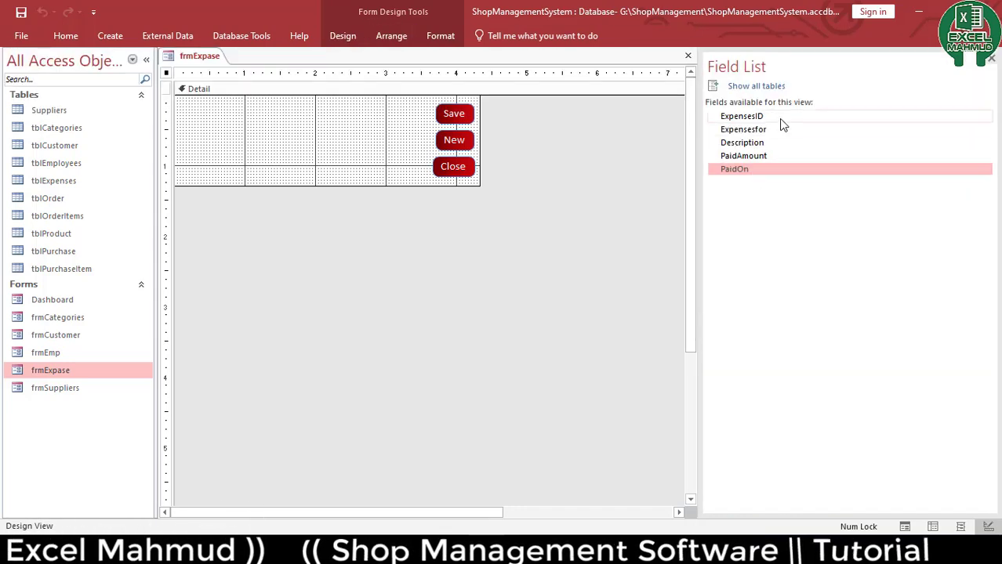
pyautogui.keyDown('shift'); pyautogui.click(752, 117); pyautogui.keyUp('shift')
pyautogui.moveTo(595, 126); pyautogui.dragTo(210, 121)
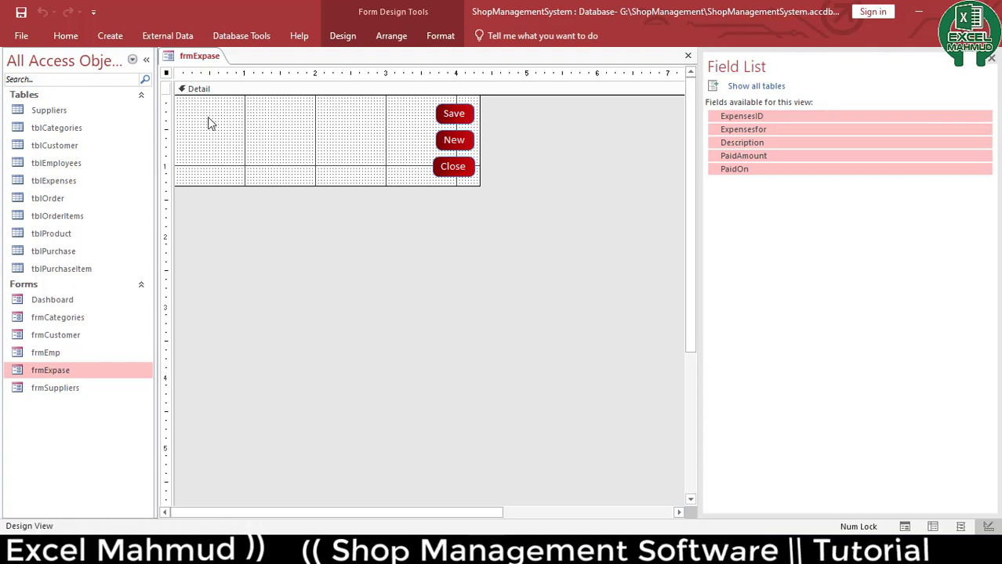
pyautogui.moveTo(164, 260); pyautogui.dragTo(201, 106)
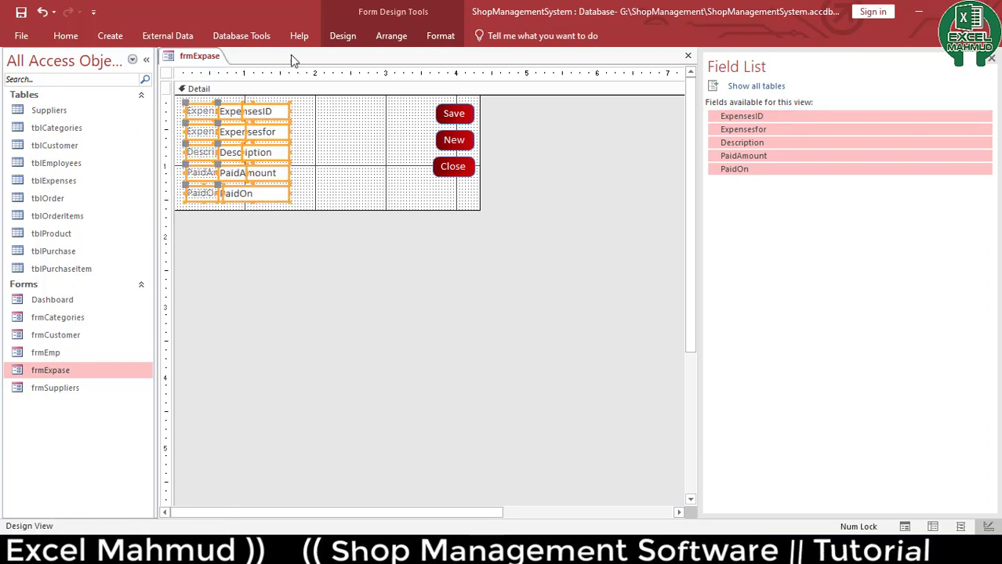
# Arrange the expense fields and labels in a stacked layout
pyautogui.click(379, 35)
pyautogui.click(107, 75)
pyautogui.click(337, 218)
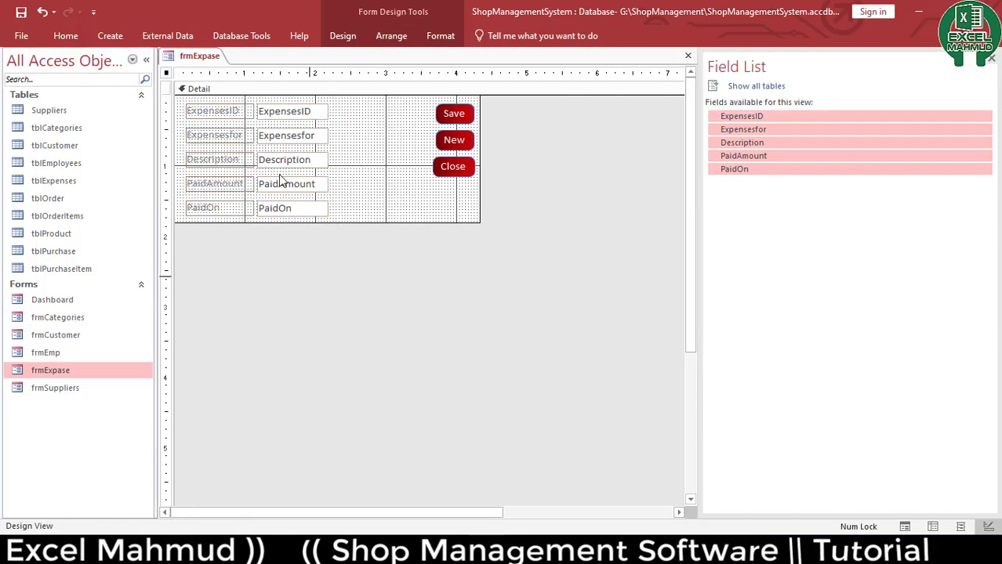
# Set Top, Bottom, Left and Right Padding of all expense controls to 0
pyautogui.moveTo(309, 275); pyautogui.dragTo(225, 105)
pyautogui.doubleClick(574, 273)
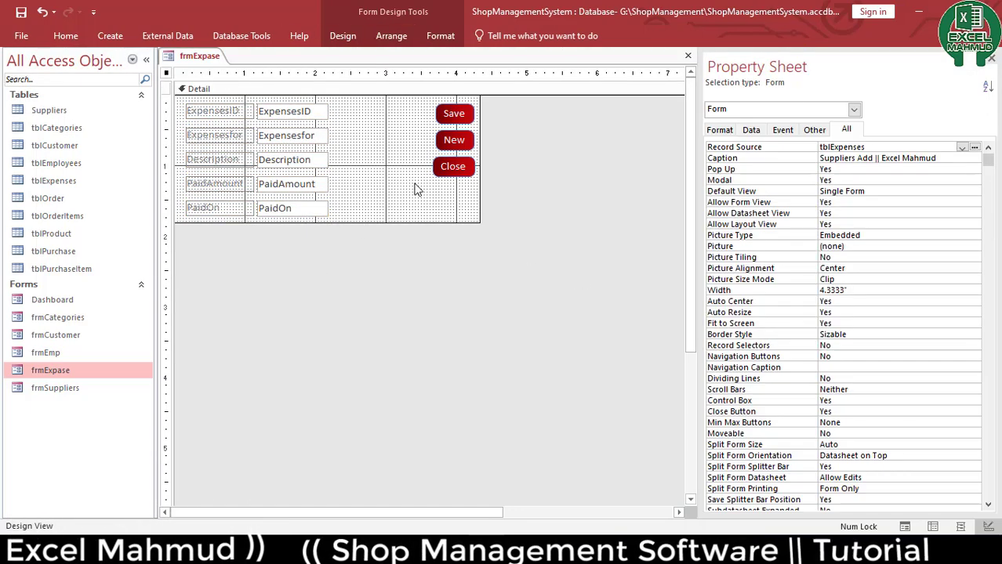
pyautogui.moveTo(439, 382); pyautogui.dragTo(206, 156)
pyautogui.moveTo(260, 352); pyautogui.dragTo(224, 105)
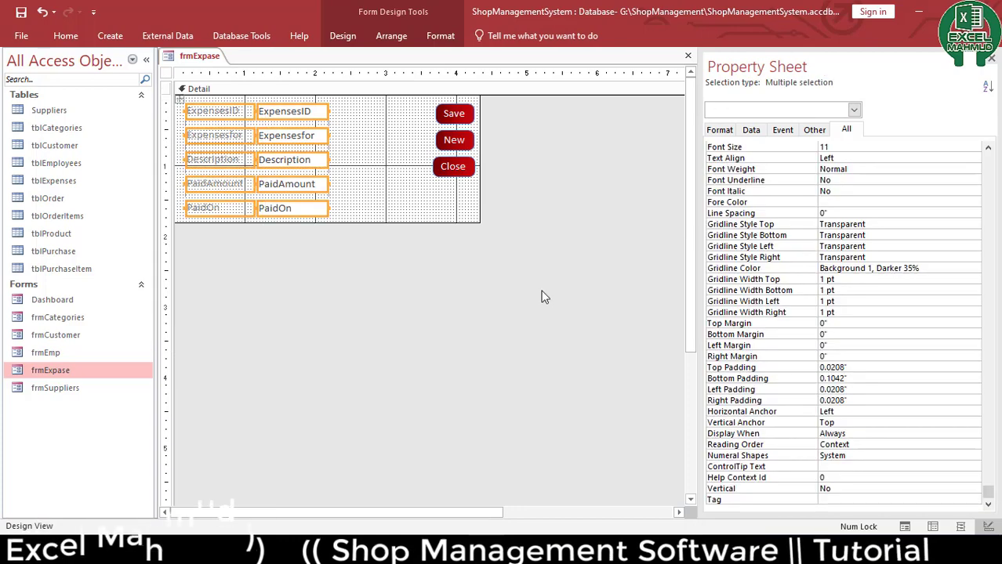
pyautogui.click(793, 366)
pyautogui.write('0')
pyautogui.press('Return')
pyautogui.write('0')
pyautogui.press('Return')
pyautogui.write('00')
# Widen the expense field text boxes to about 3.2 inches on the ruler
pyautogui.press('Return')
pyautogui.write('0')
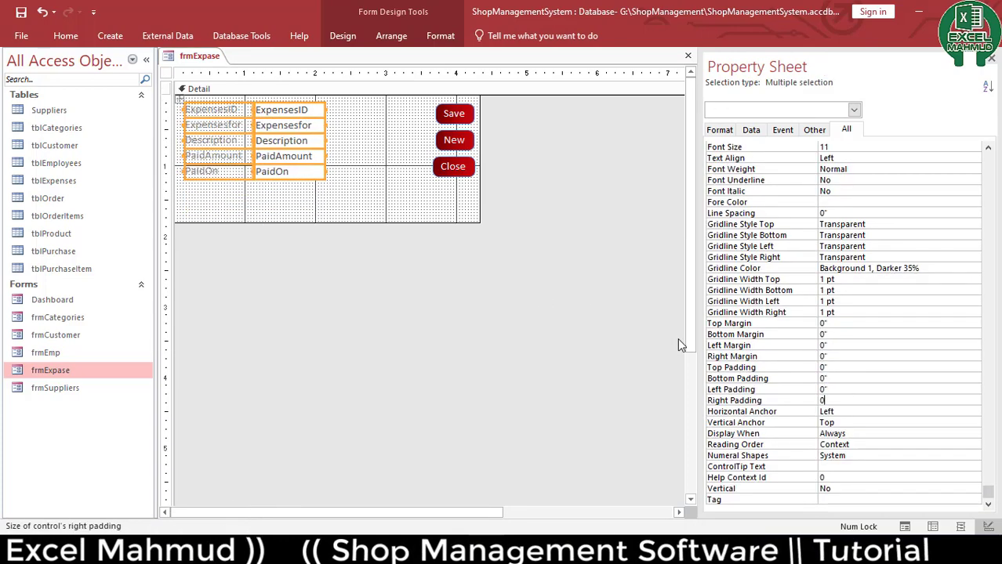
pyautogui.press('Return')
pyautogui.click(331, 214)
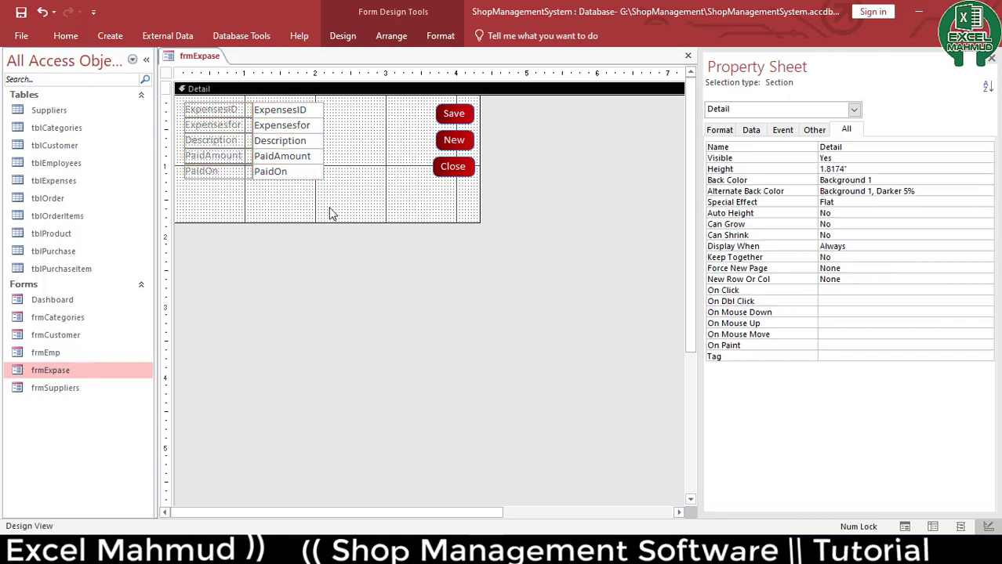
pyautogui.moveTo(326, 208); pyautogui.dragTo(398, 108)
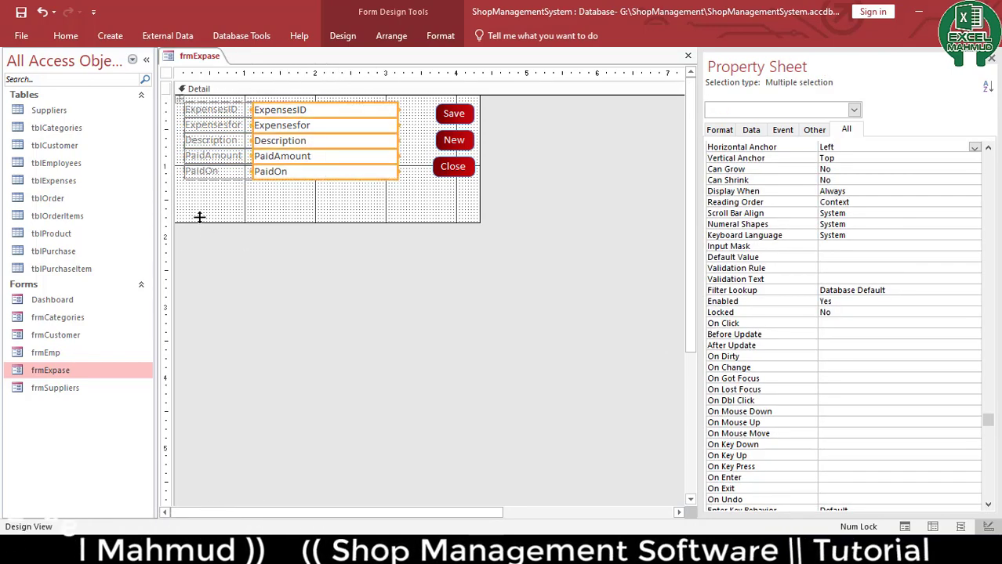
# Select all expense labels and fields and give them a darker font color
pyautogui.moveTo(210, 196); pyautogui.dragTo(317, 102)
pyautogui.click(65, 36)
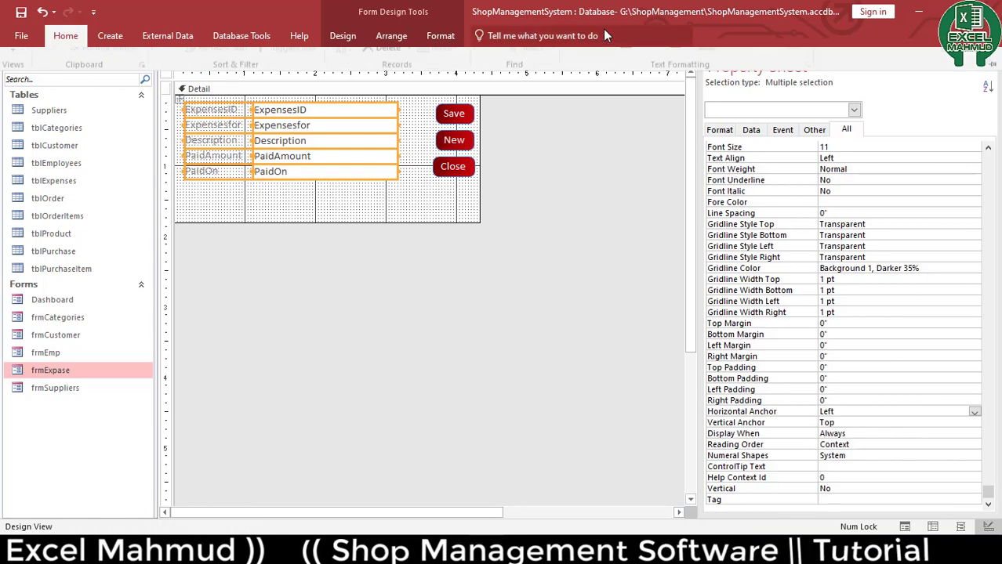
pyautogui.click(642, 86)
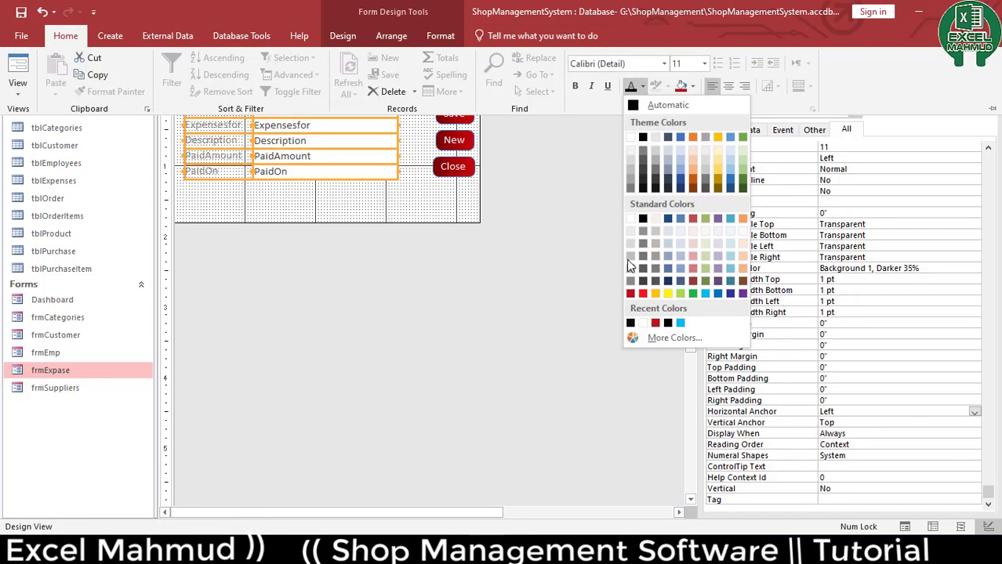
# Extend the Detail section's height to about 4.96 inches
pyautogui.click(331, 191)
pyautogui.click(331, 196)
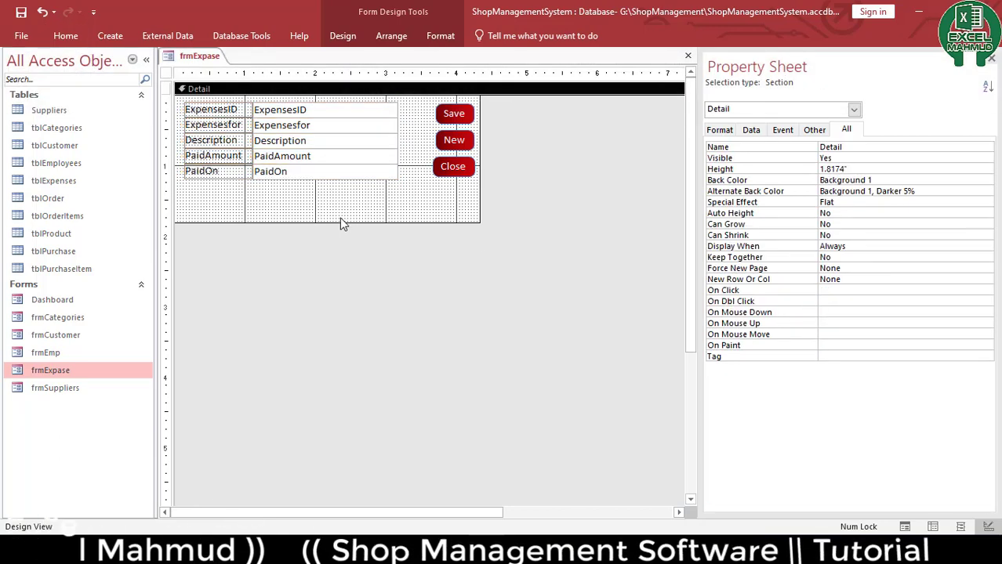
pyautogui.moveTo(339, 224); pyautogui.dragTo(322, 445)
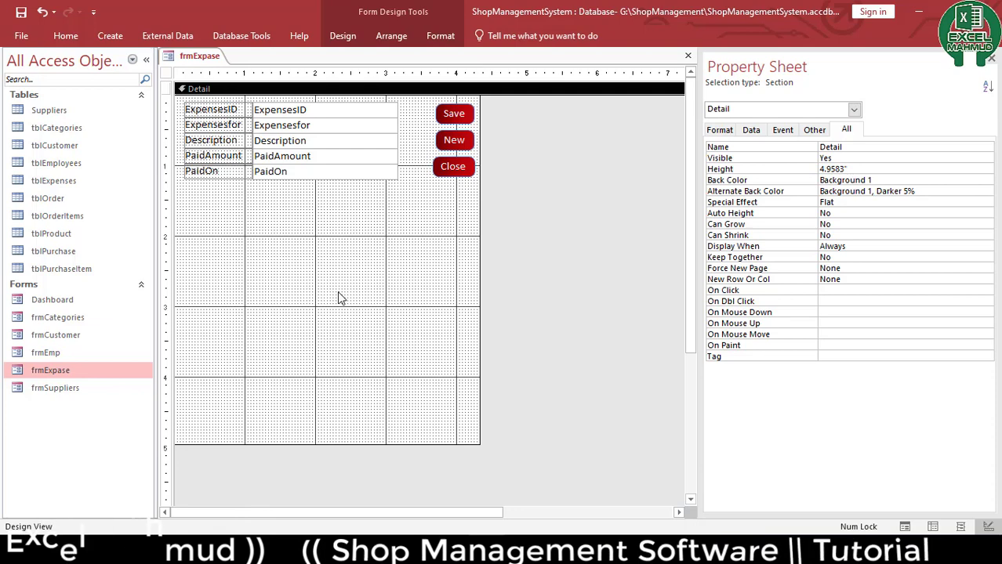
# Draw a list box below the fields and use the wizard to find records, including all tblExpenses fields
pyautogui.click(342, 36)
pyautogui.click(464, 91)
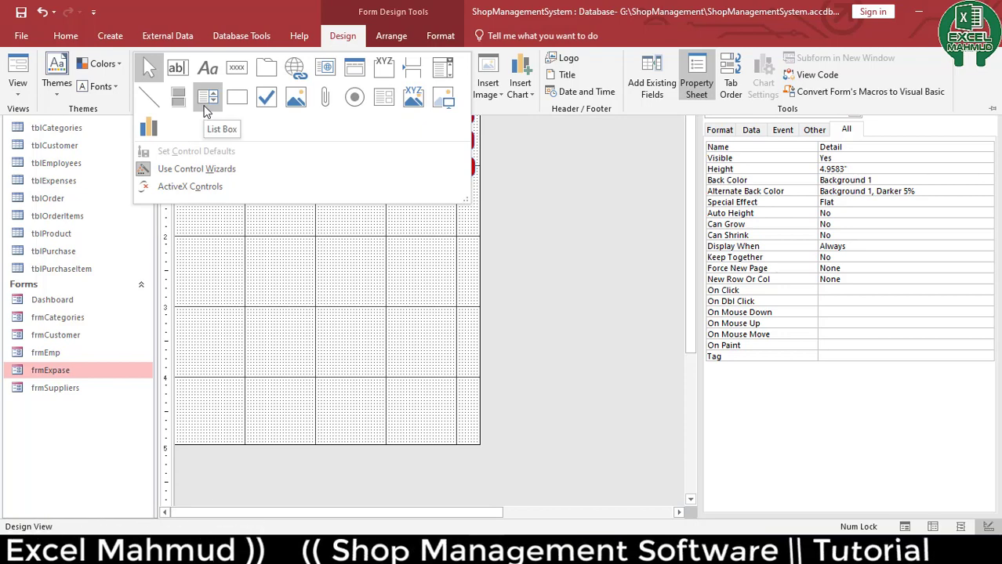
pyautogui.click(205, 105)
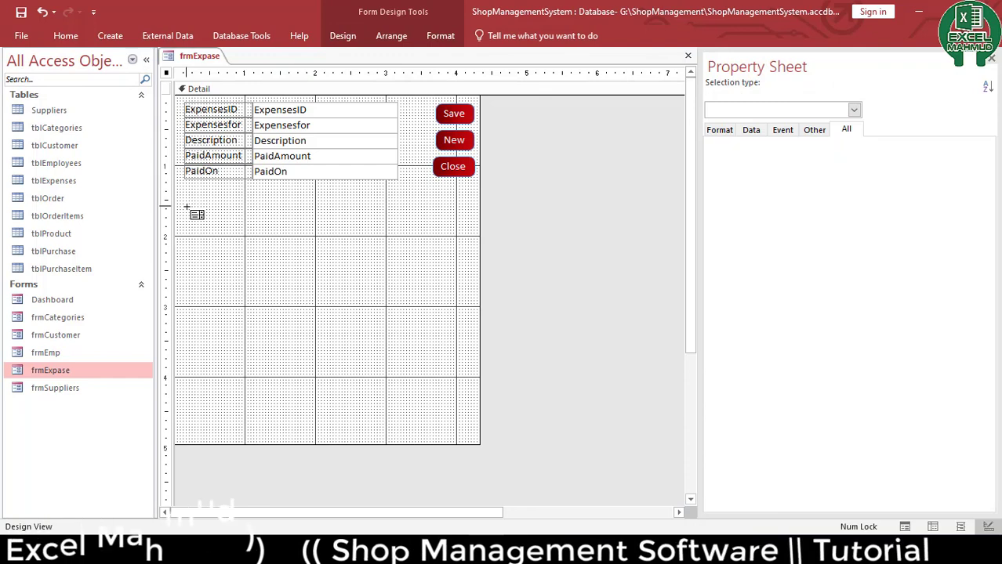
pyautogui.moveTo(188, 208); pyautogui.dragTo(257, 278)
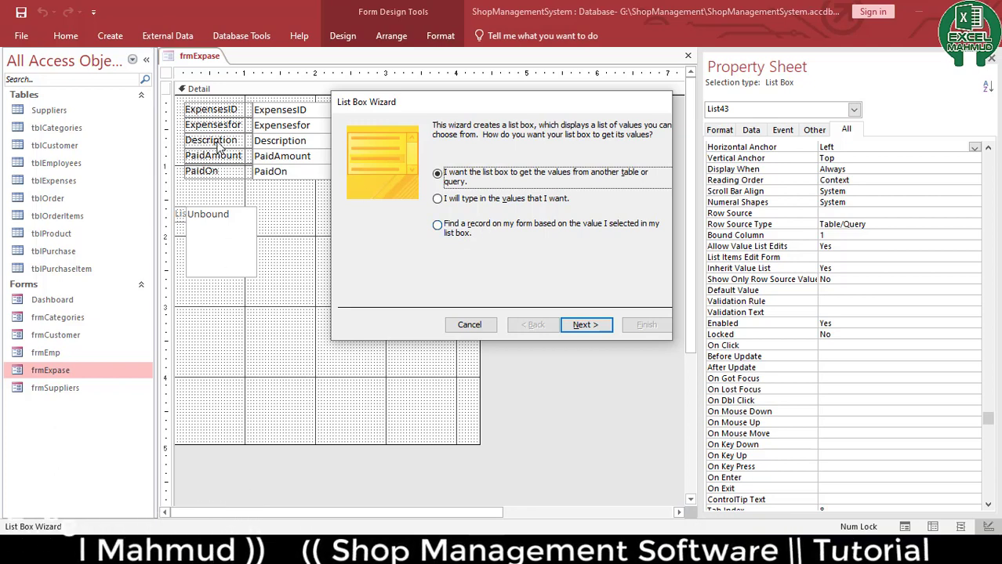
pyautogui.click(452, 237)
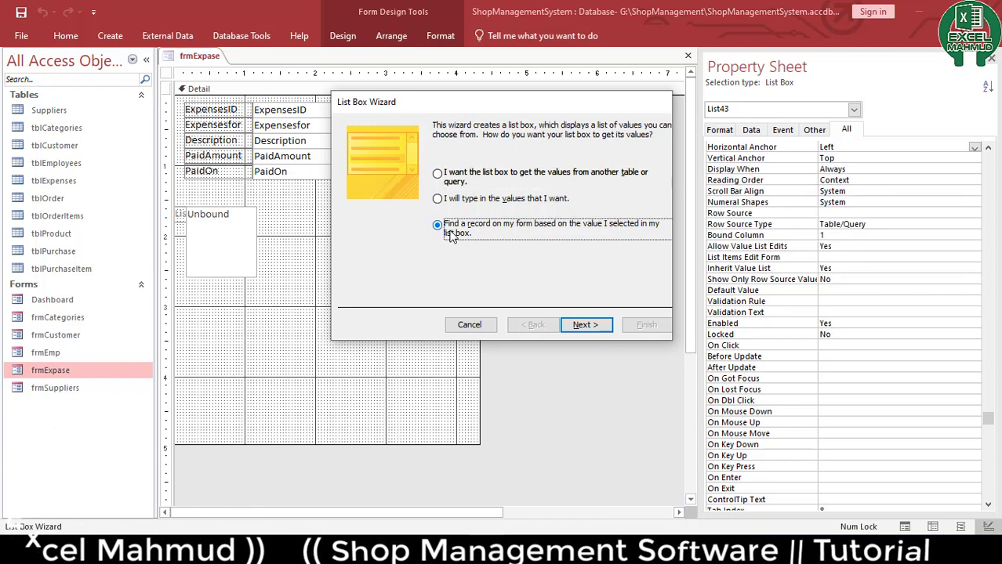
pyautogui.click(586, 325)
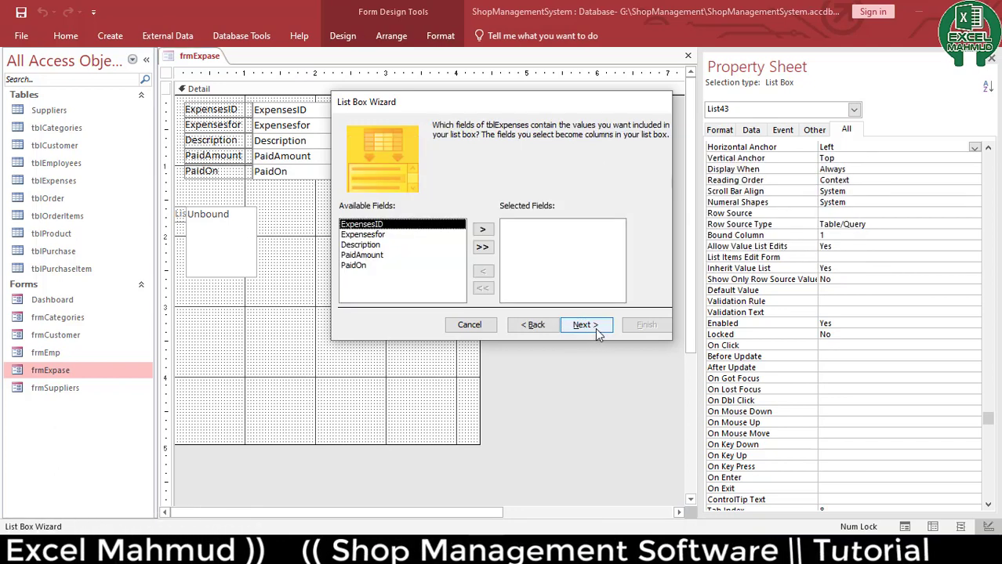
pyautogui.click(482, 247)
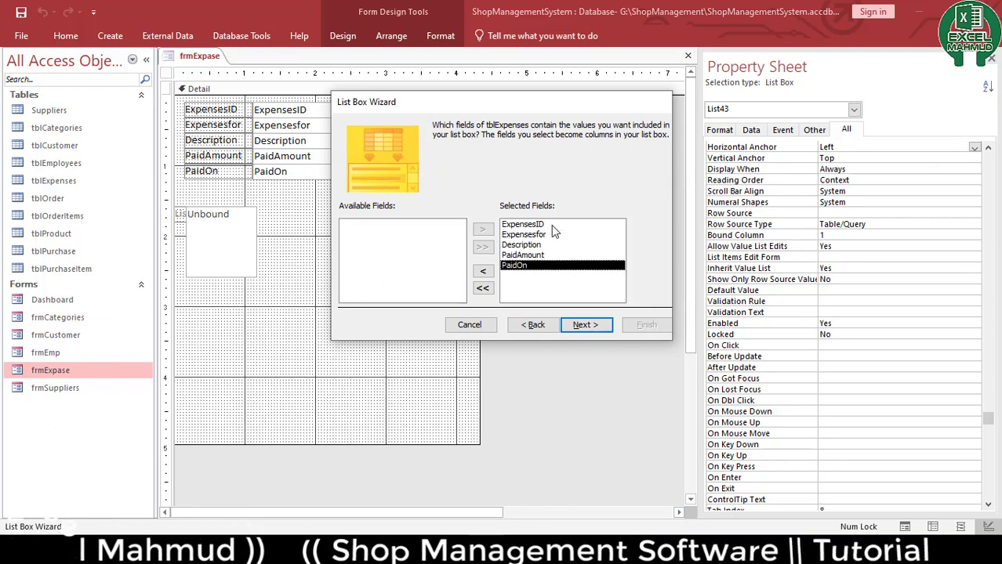
pyautogui.click(584, 328)
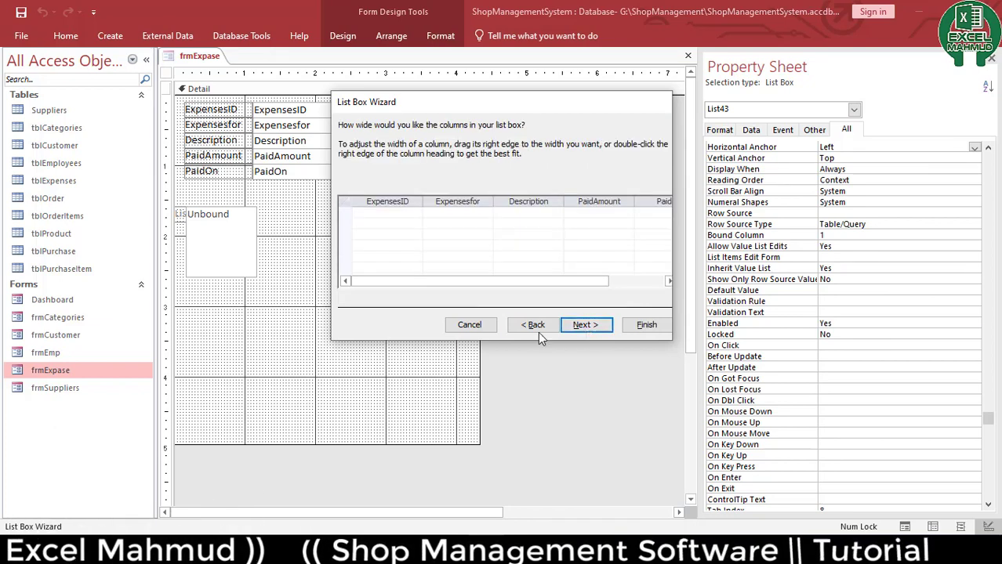
pyautogui.click(586, 325)
pyautogui.click(646, 325)
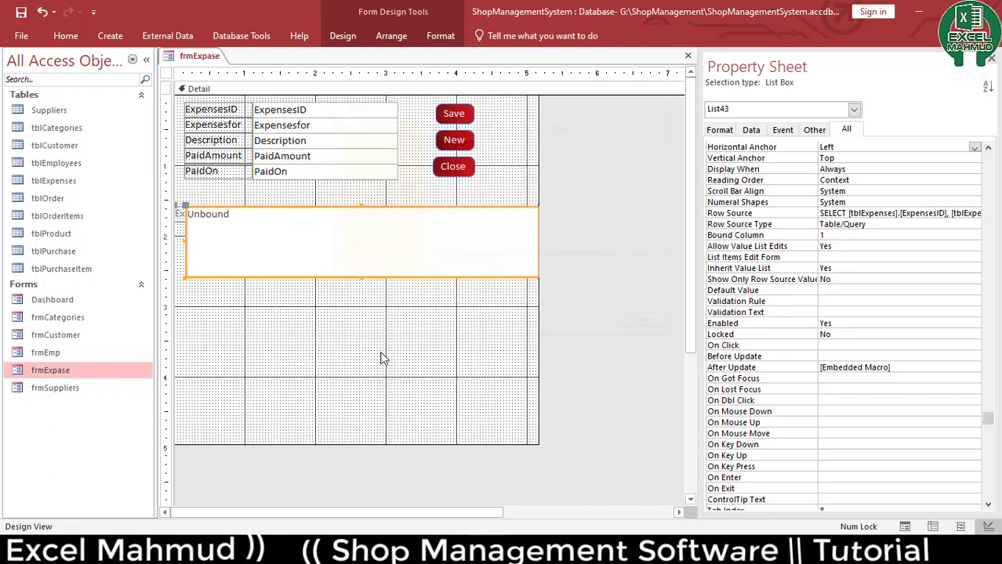
# Delete the list box's attached label
pyautogui.click(262, 331)
pyautogui.click(179, 217)
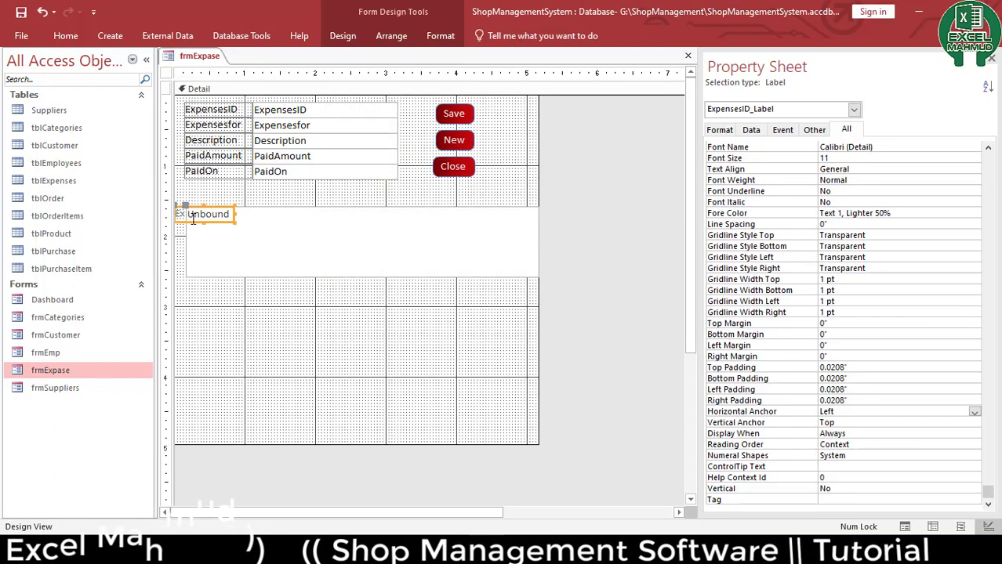
pyautogui.press('Delete')
# Stretch the list box down to fill the lower form area and widen the form slightly
pyautogui.click(200, 222)
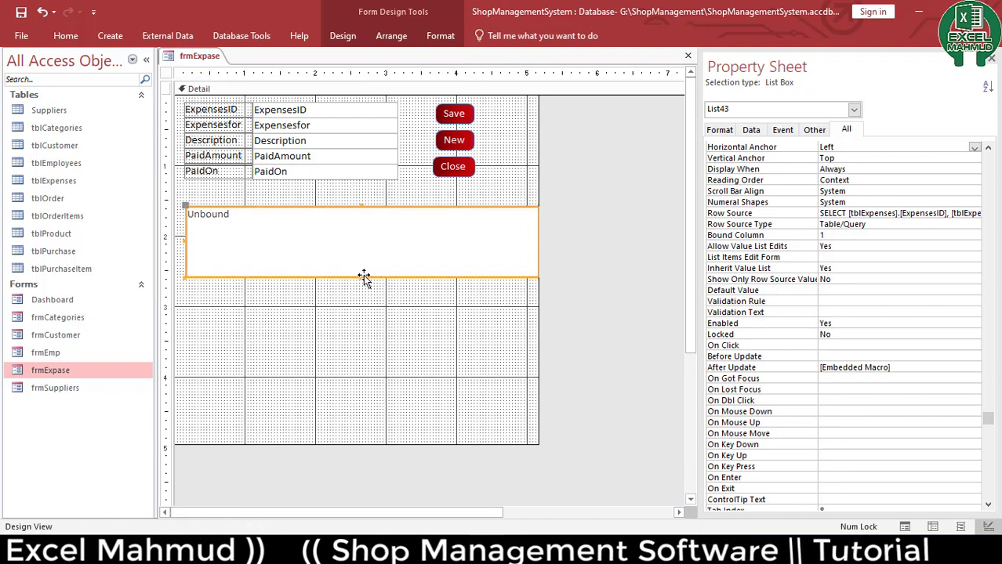
pyautogui.moveTo(363, 277); pyautogui.dragTo(363, 430)
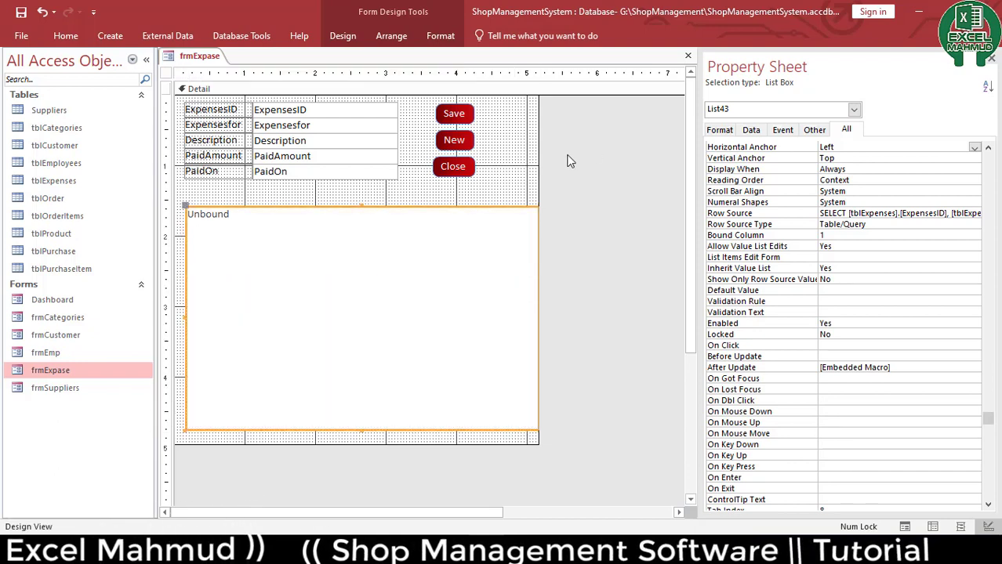
pyautogui.moveTo(538, 157); pyautogui.dragTo(547, 161)
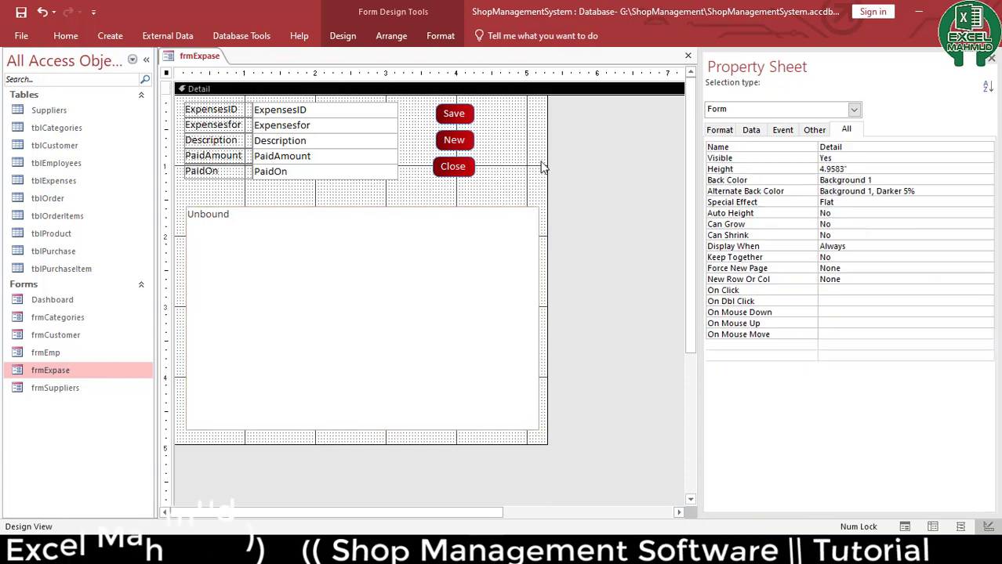
# Test frmExpase in Form View by selecting its fields and list box, then close it
pyautogui.doubleClick(45, 371)
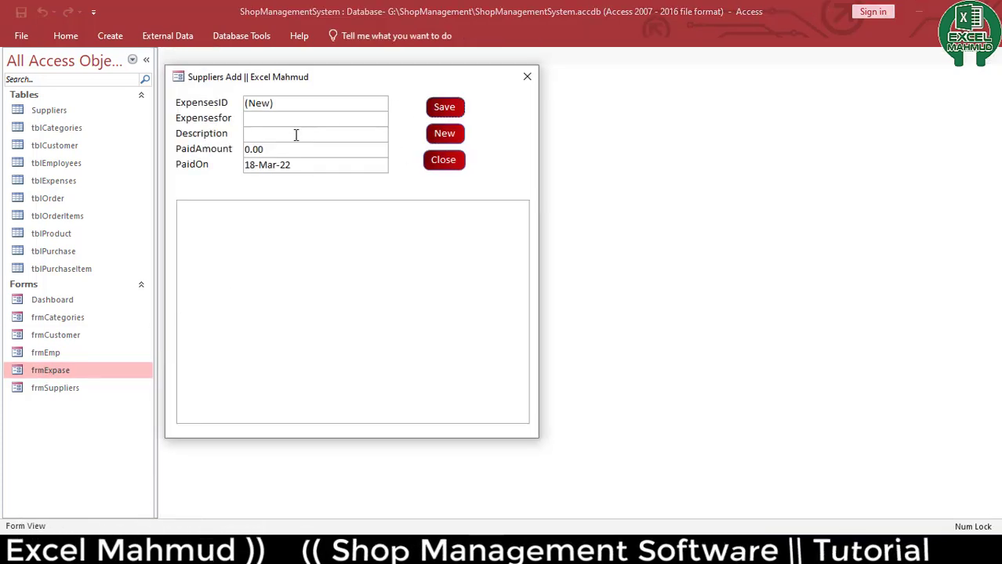
pyautogui.click(299, 324)
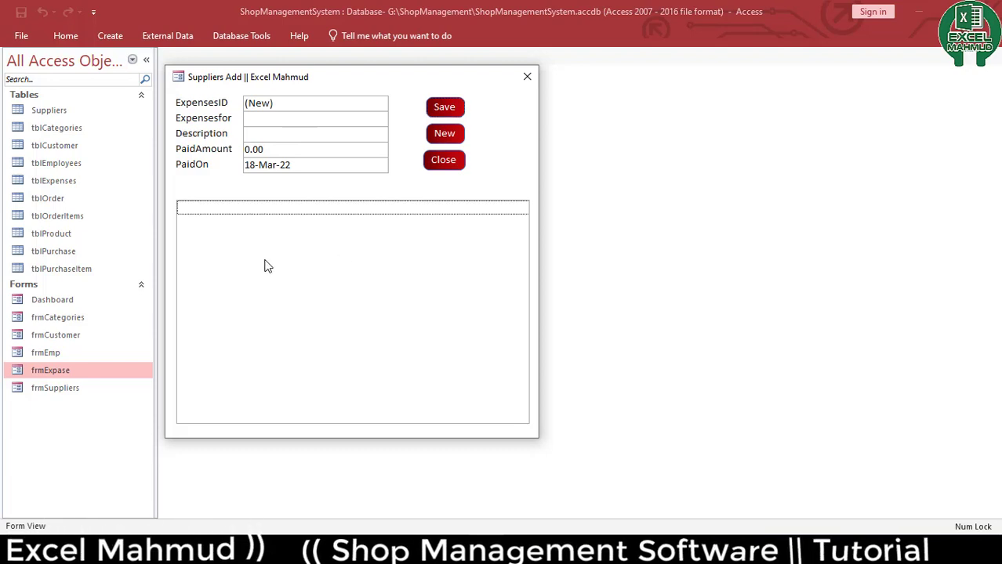
pyautogui.click(288, 119)
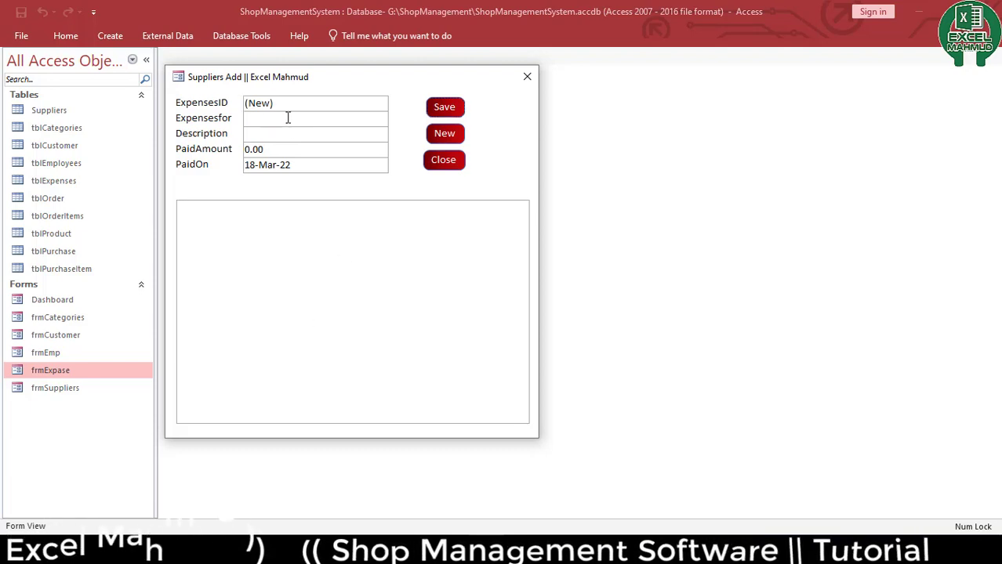
pyautogui.click(275, 105)
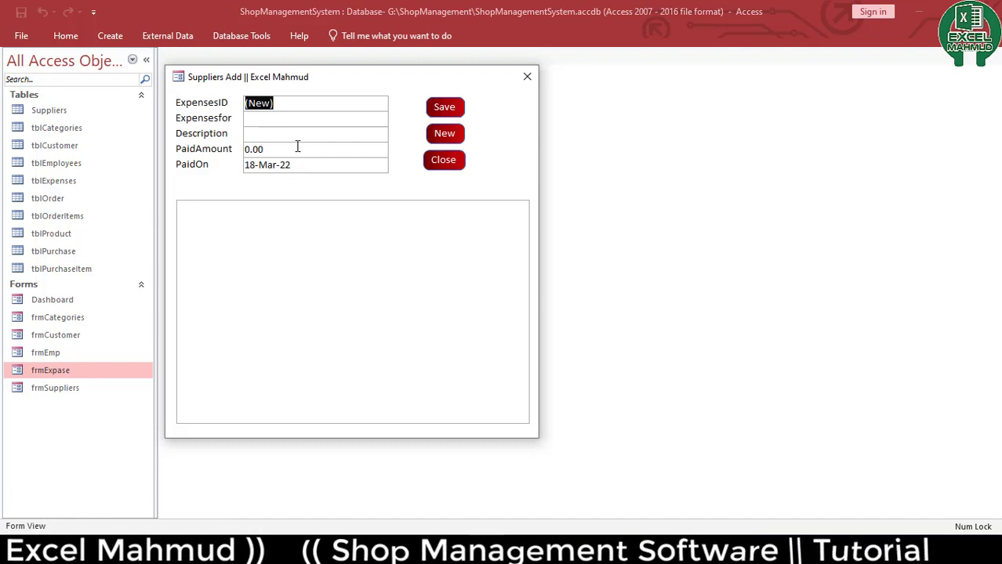
pyautogui.click(275, 118)
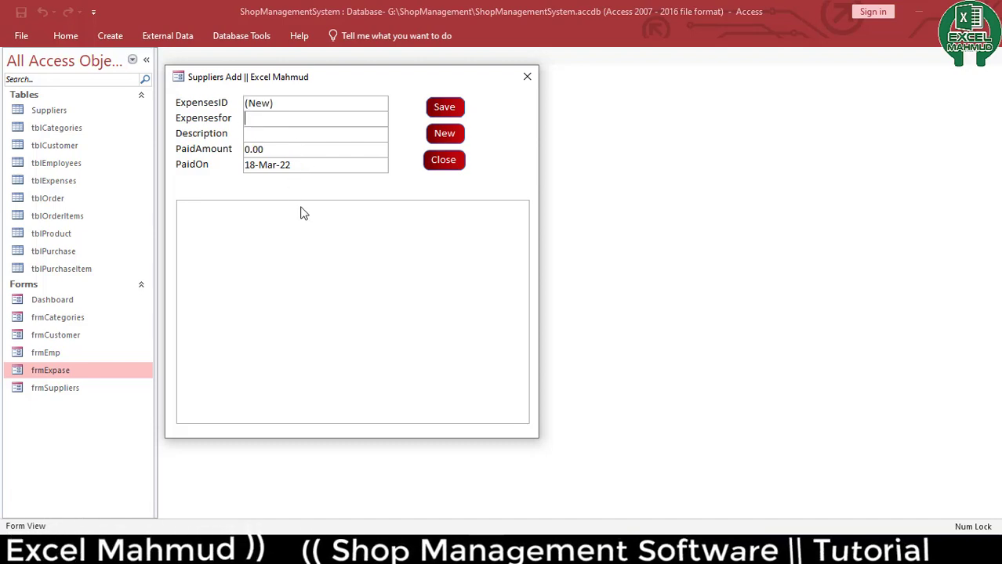
pyautogui.click(292, 295)
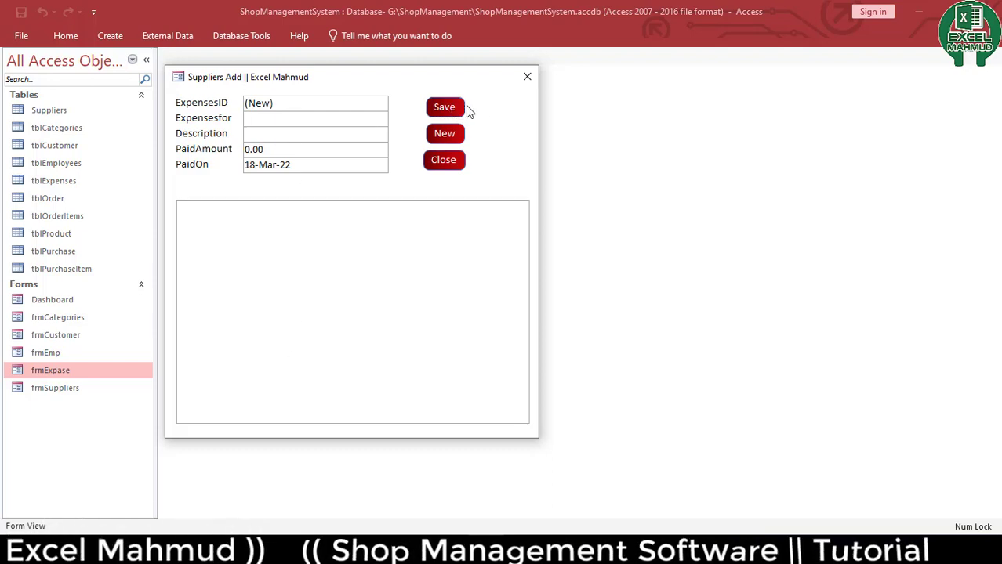
pyautogui.click(526, 78)
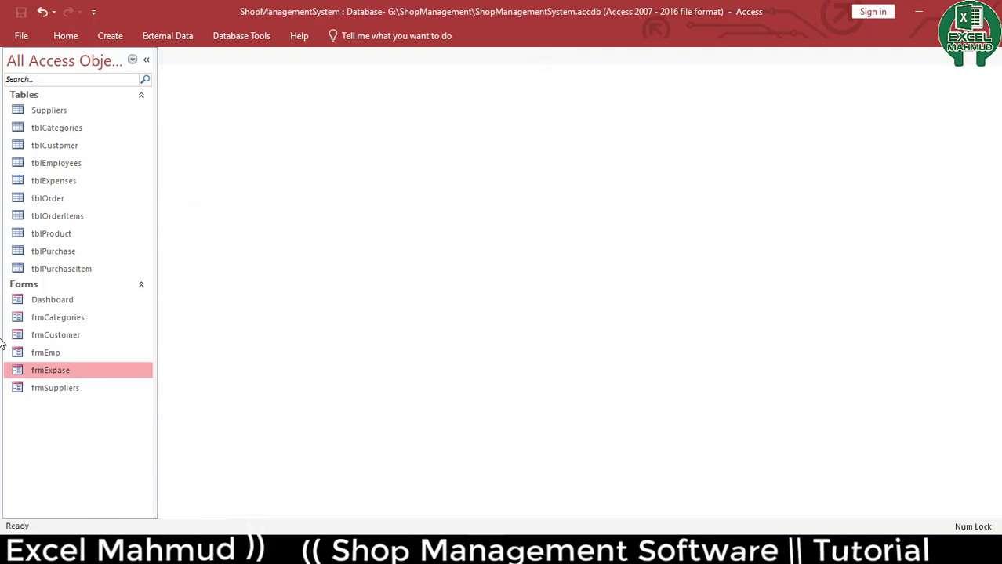
# Open the tblProduct table to review its fields, then close it
pyautogui.click(77, 114)
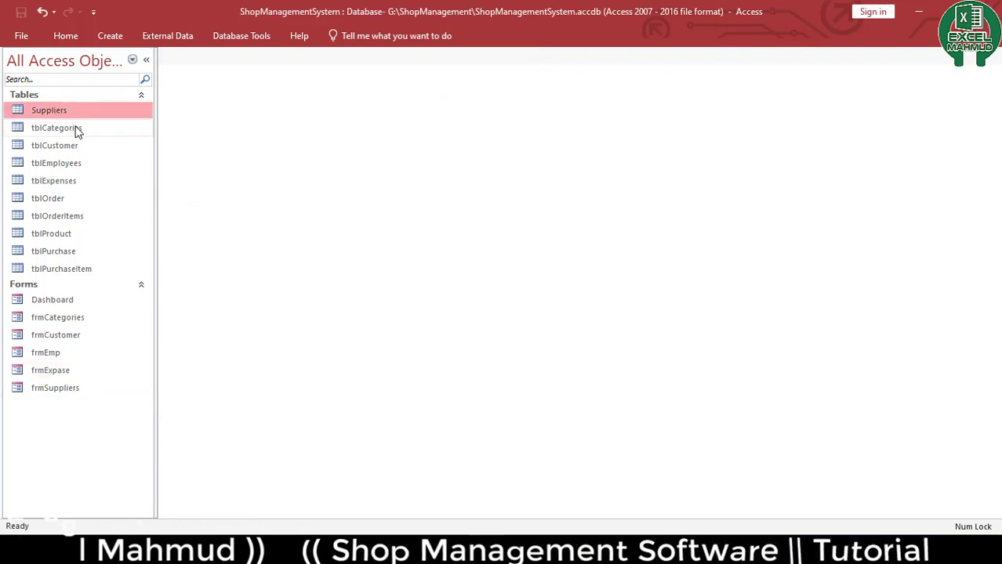
pyautogui.click(76, 129)
pyautogui.click(75, 145)
pyautogui.click(78, 163)
pyautogui.click(81, 181)
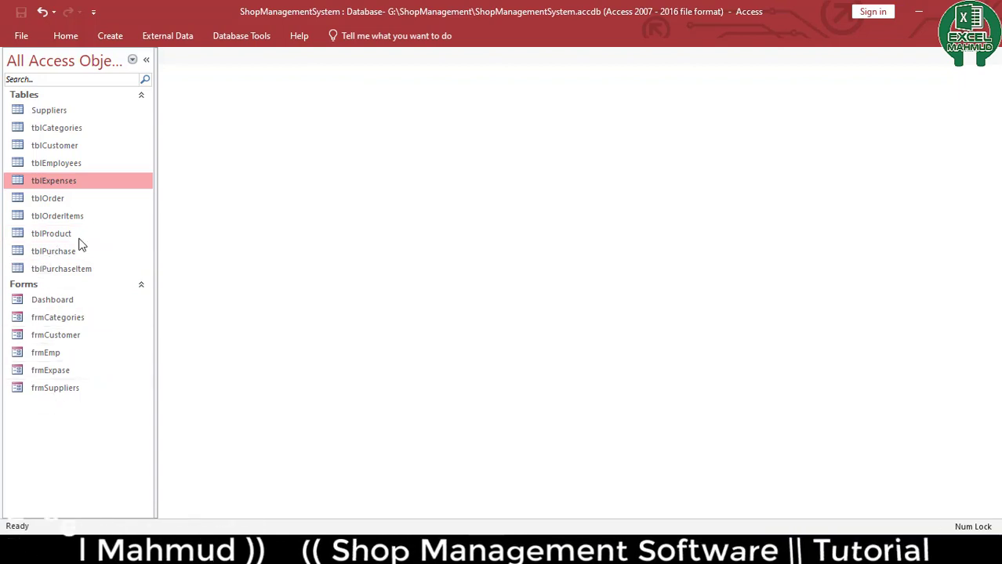
pyautogui.doubleClick(70, 233)
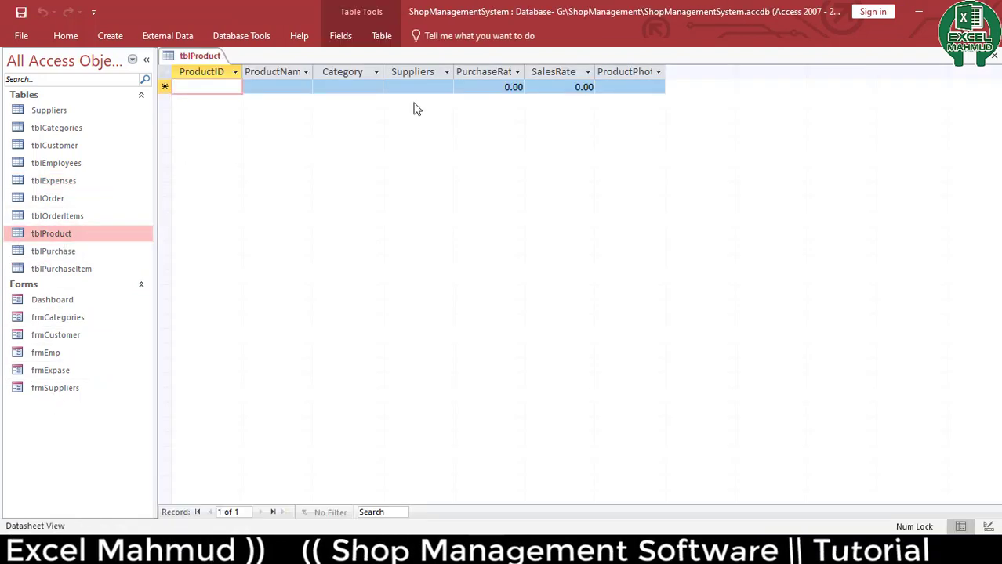
pyautogui.click(994, 56)
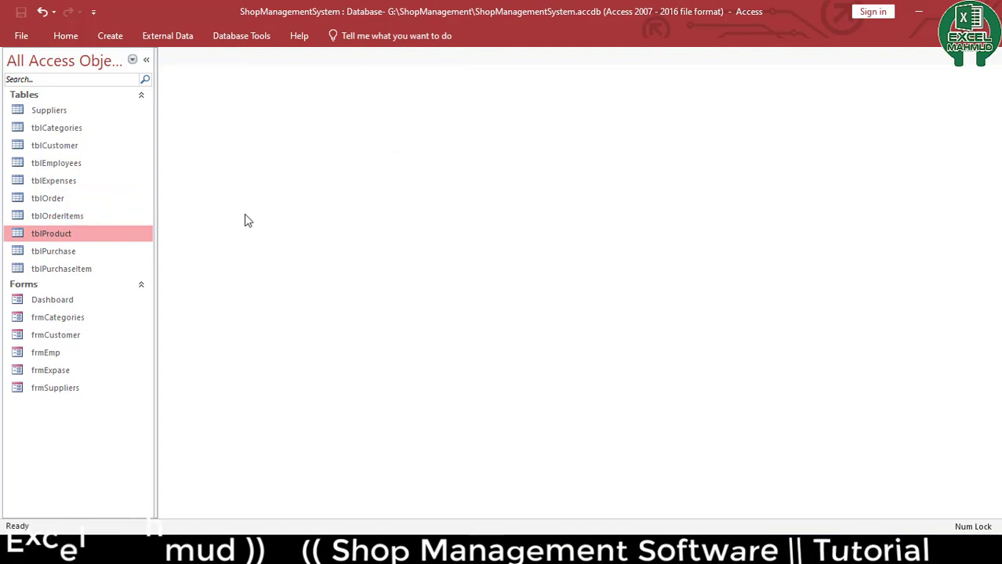
# Copy frmSuppliers and paste it as a new form named frmProduct
pyautogui.click(44, 389)
pyautogui.hotkey('ctrl', 'c')
pyautogui.hotkey('ctrl', 'v')
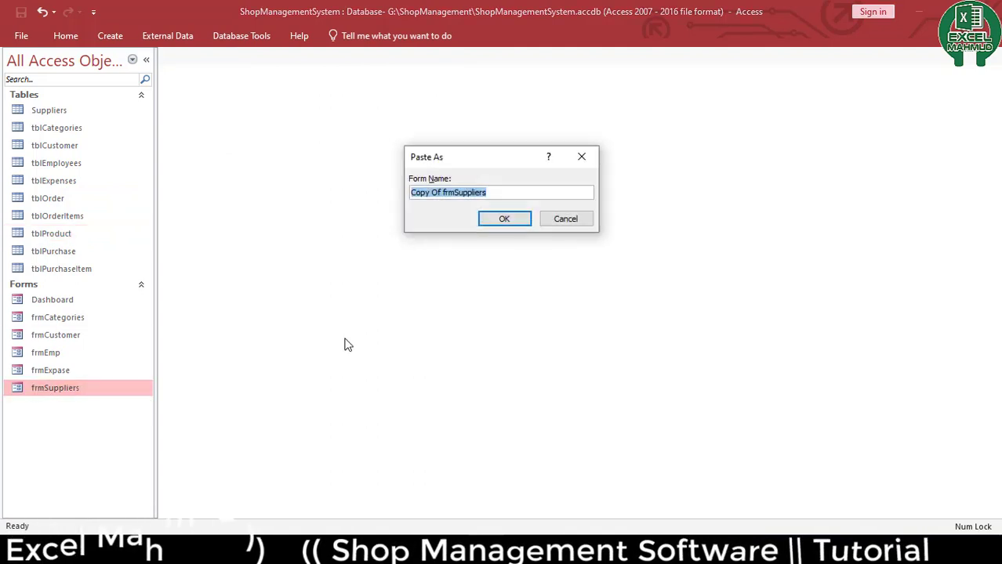
pyautogui.write('frmPro')
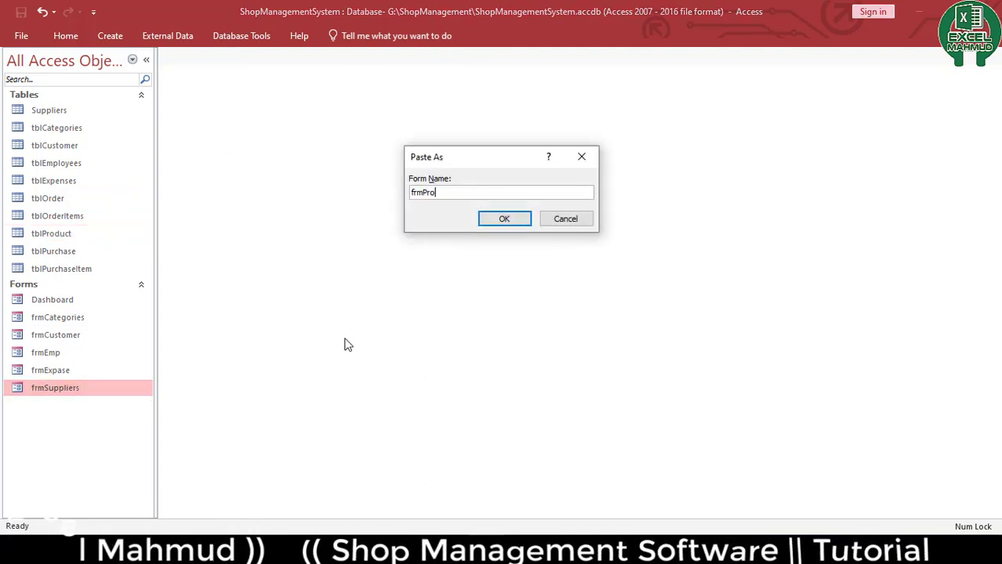
pyautogui.write('duct')
pyautogui.press('Return')
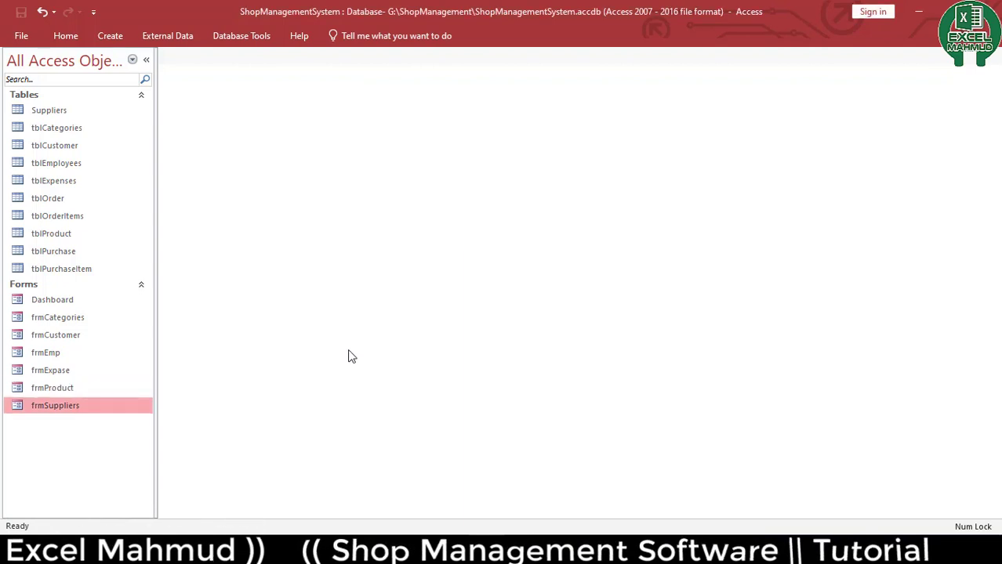
# Open frmProduct in Design View and set the form's record source to tblProduct
pyautogui.rightClick(71, 390)
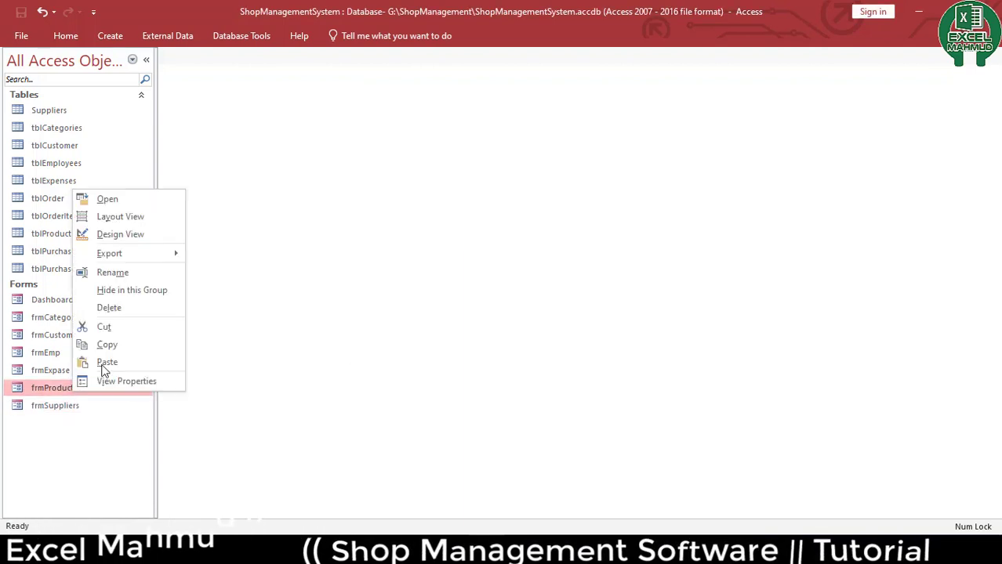
pyautogui.click(152, 234)
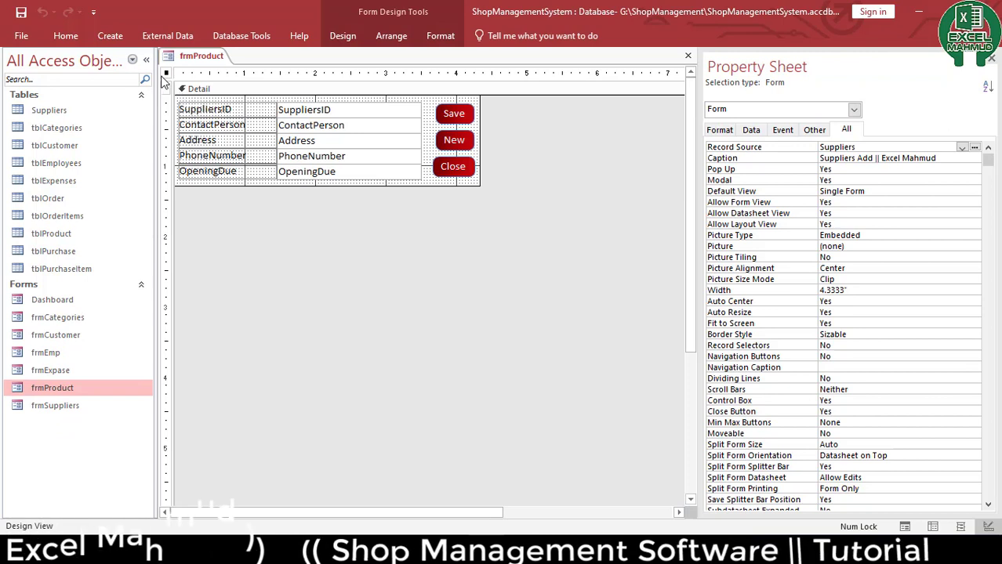
pyautogui.click(961, 148)
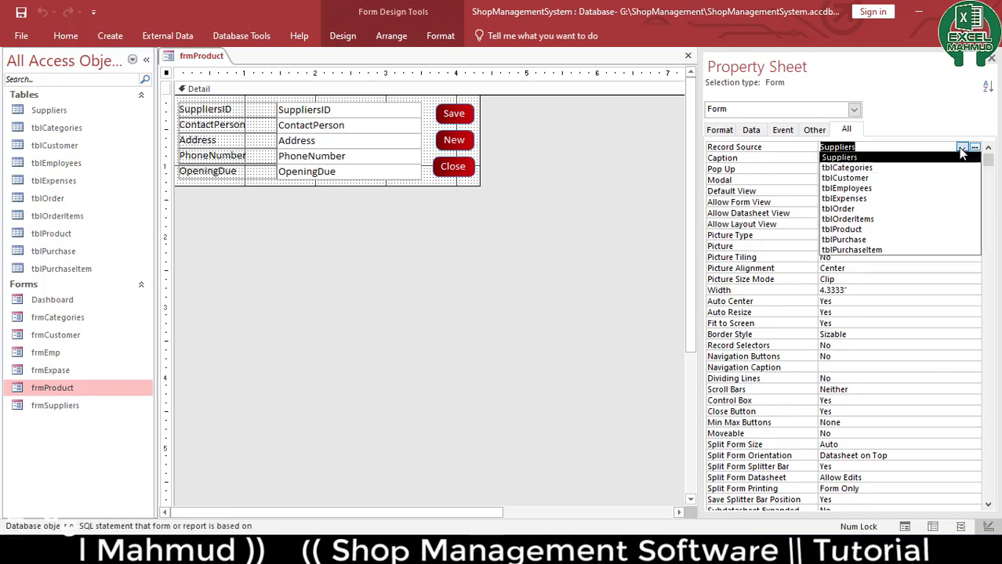
pyautogui.click(919, 229)
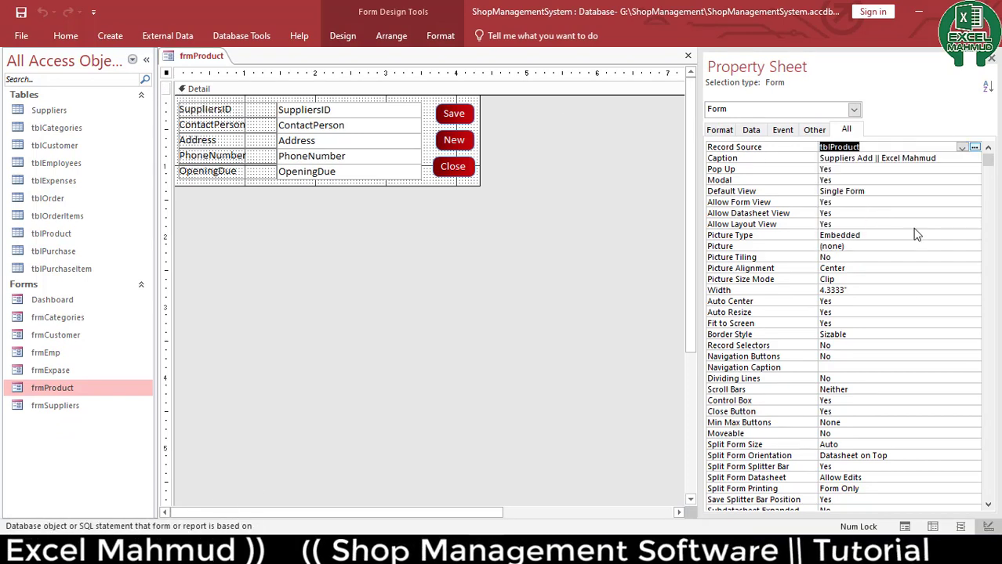
# Add all tblProduct fields from the field list onto the form's detail area
pyautogui.click(391, 36)
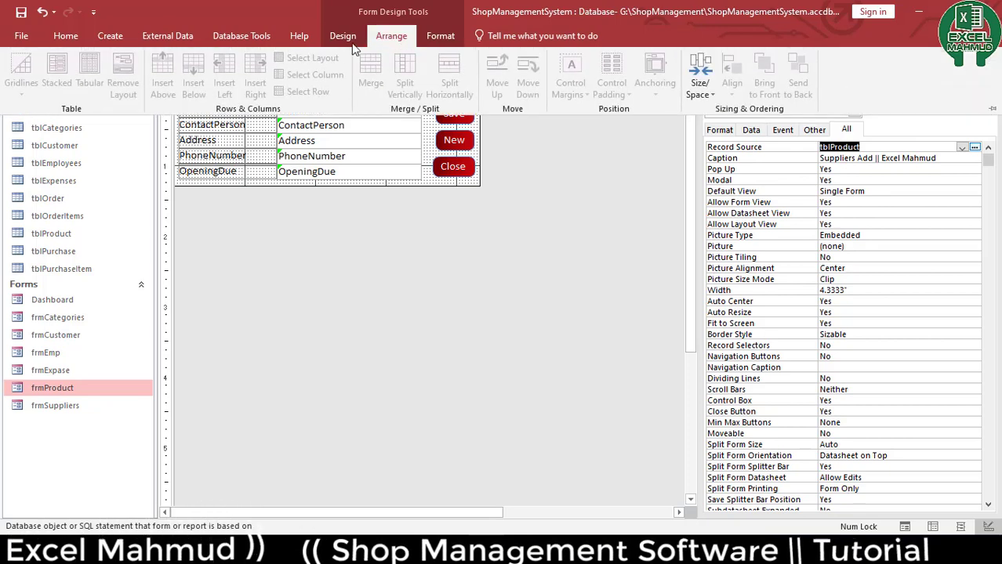
pyautogui.click(342, 35)
pyautogui.click(651, 82)
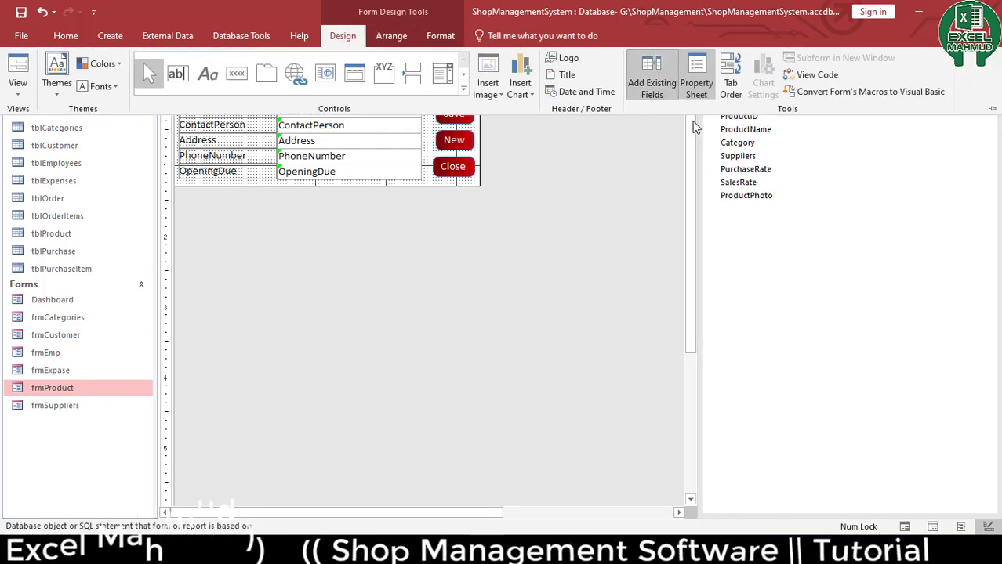
pyautogui.click(753, 196)
pyautogui.keyDown('shift'); pyautogui.click(746, 113); pyautogui.keyUp('shift')
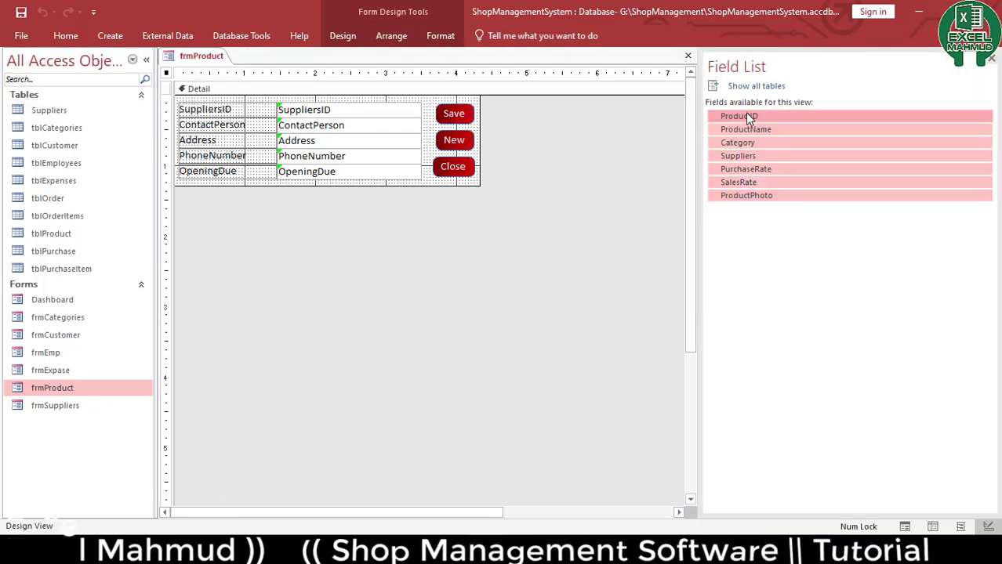
pyautogui.moveTo(745, 114); pyautogui.dragTo(225, 211)
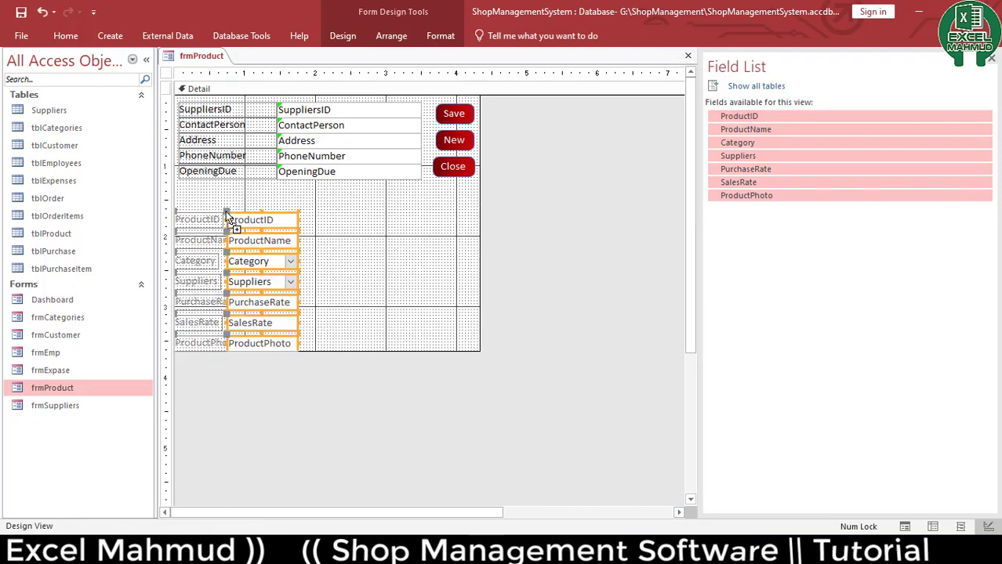
# Delete the old supplier labels and text boxes from the form
pyautogui.moveTo(345, 202); pyautogui.dragTo(228, 113)
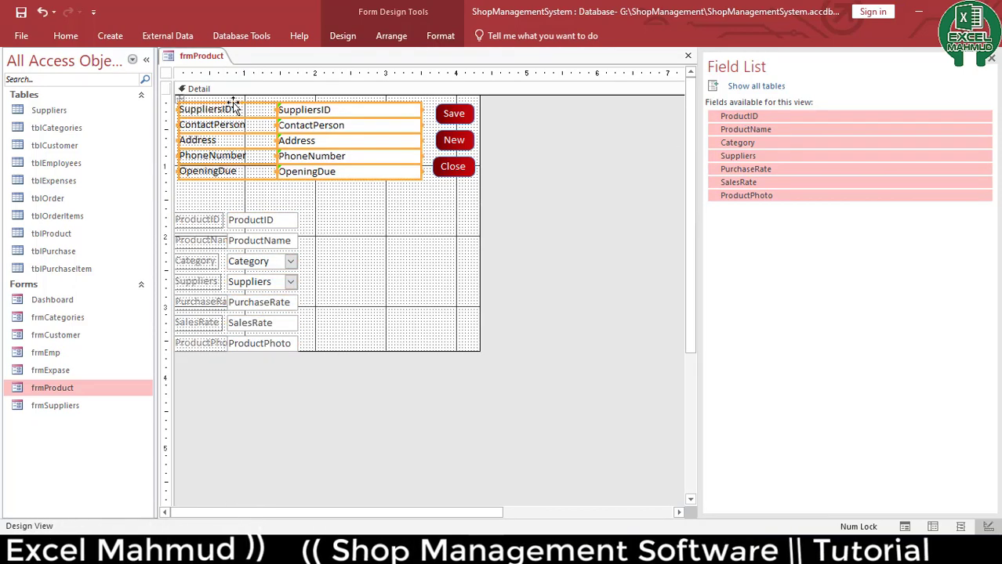
pyautogui.press('Delete')
# Arrange the new product fields in a stacked layout
pyautogui.moveTo(308, 188); pyautogui.dragTo(176, 470)
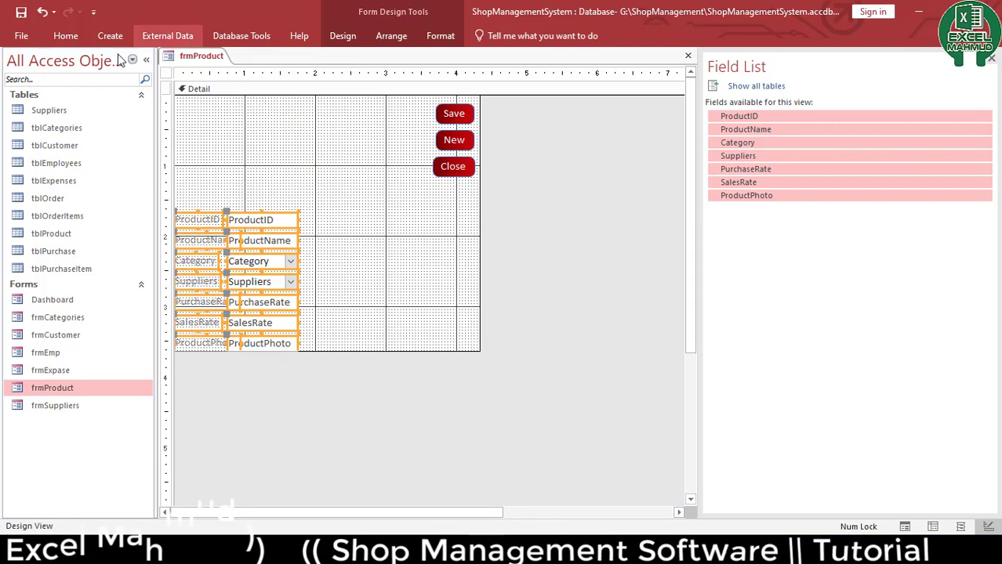
pyautogui.click(396, 32)
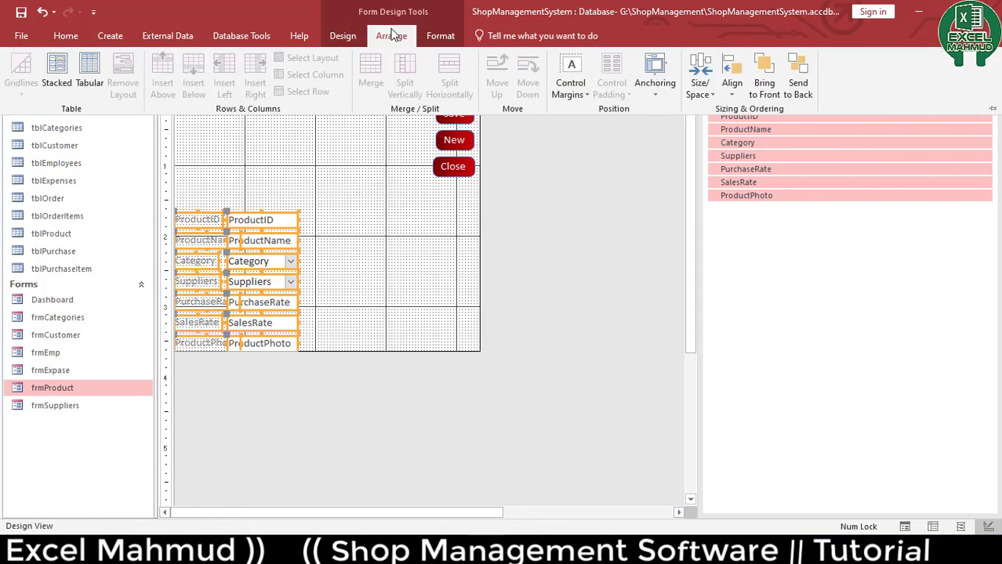
pyautogui.click(86, 78)
pyautogui.click(56, 74)
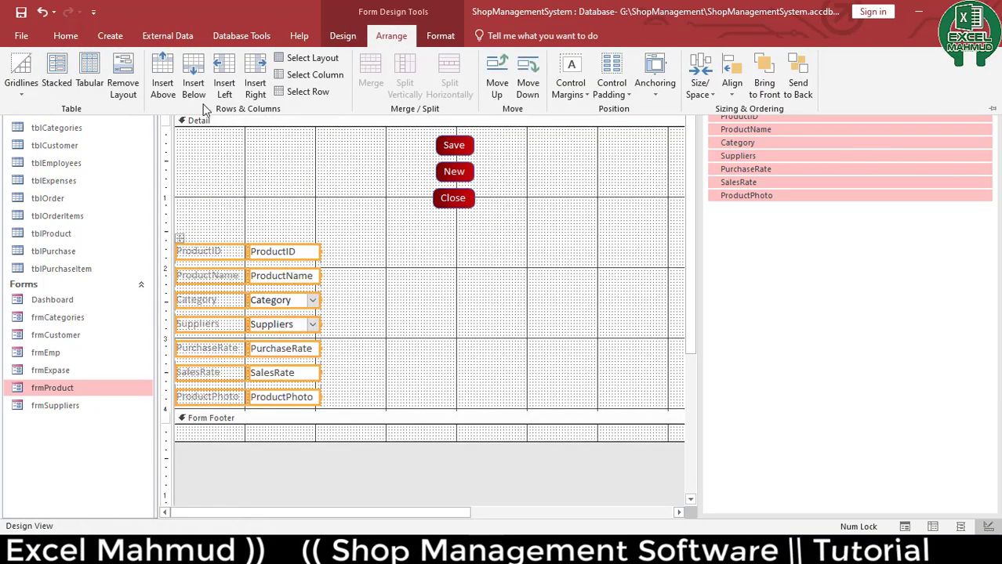
# Set the product field labels' font colour to a dark theme colour
pyautogui.click(72, 34)
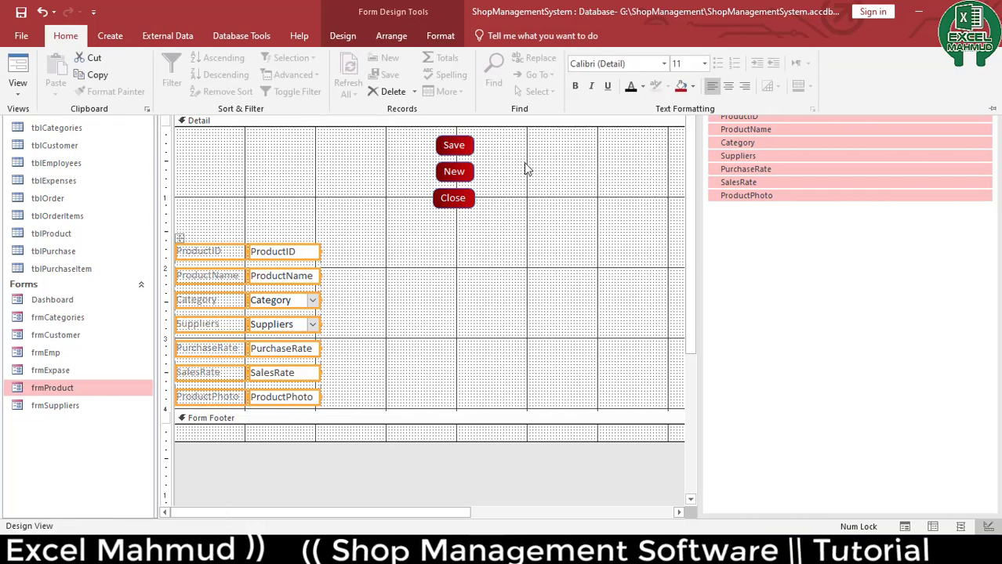
pyautogui.click(642, 87)
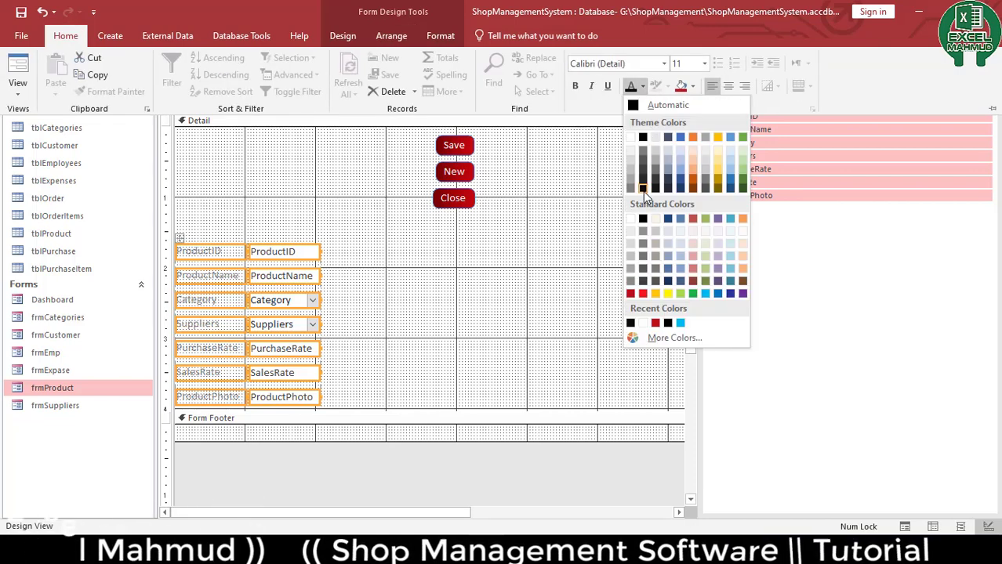
pyautogui.click(642, 190)
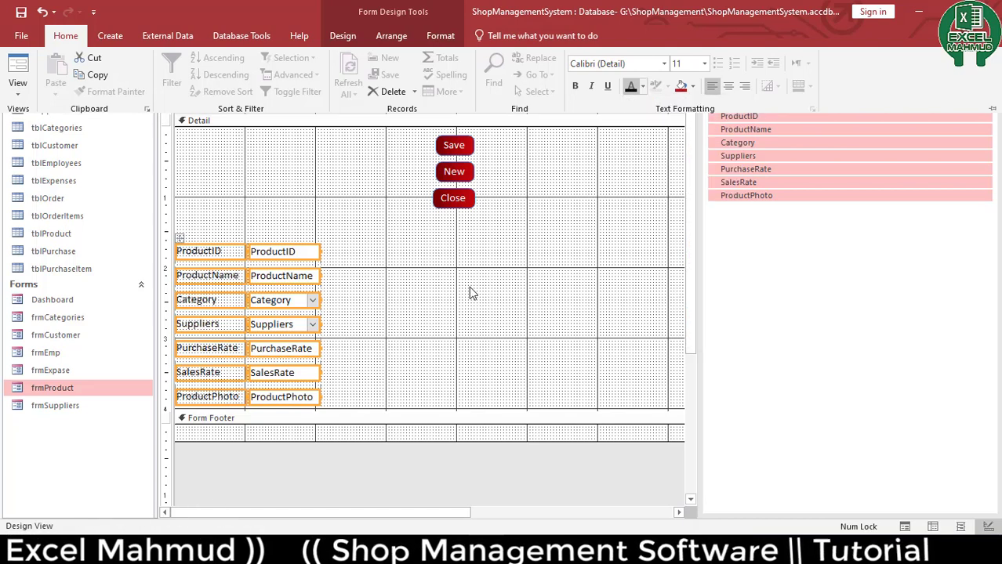
pyautogui.click(469, 290)
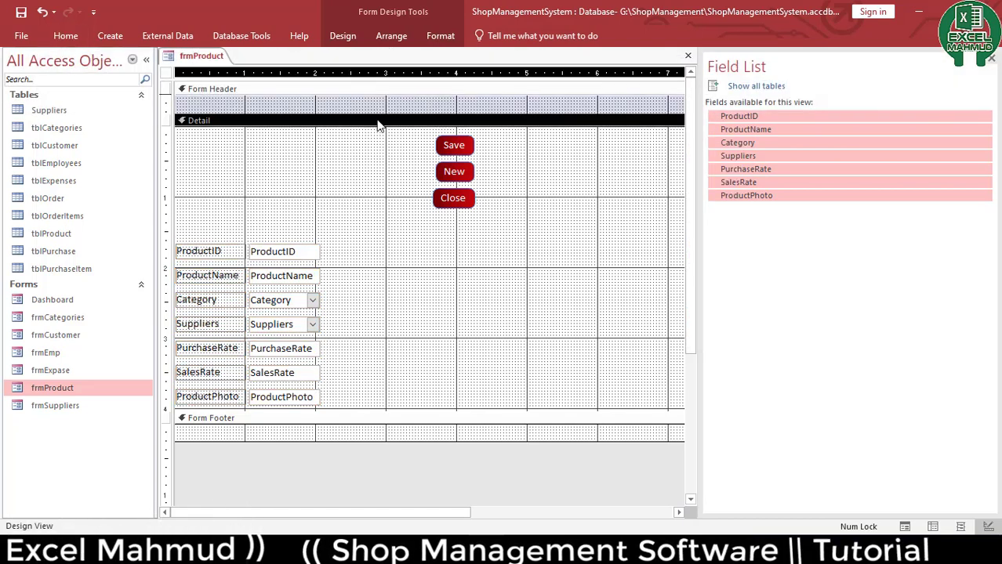
# Collapse the form header and pull the form footer up slightly
pyautogui.moveTo(378, 119); pyautogui.dragTo(378, 97)
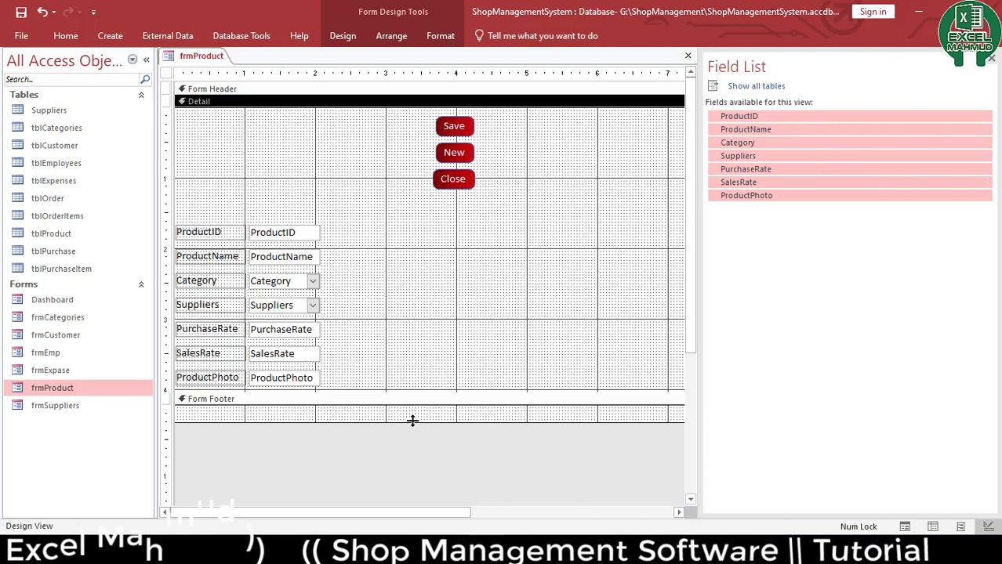
pyautogui.moveTo(412, 421); pyautogui.dragTo(413, 405)
# Move the stacked product fields up to the top-left of the detail section
pyautogui.hotkey('ctrl', 'a')
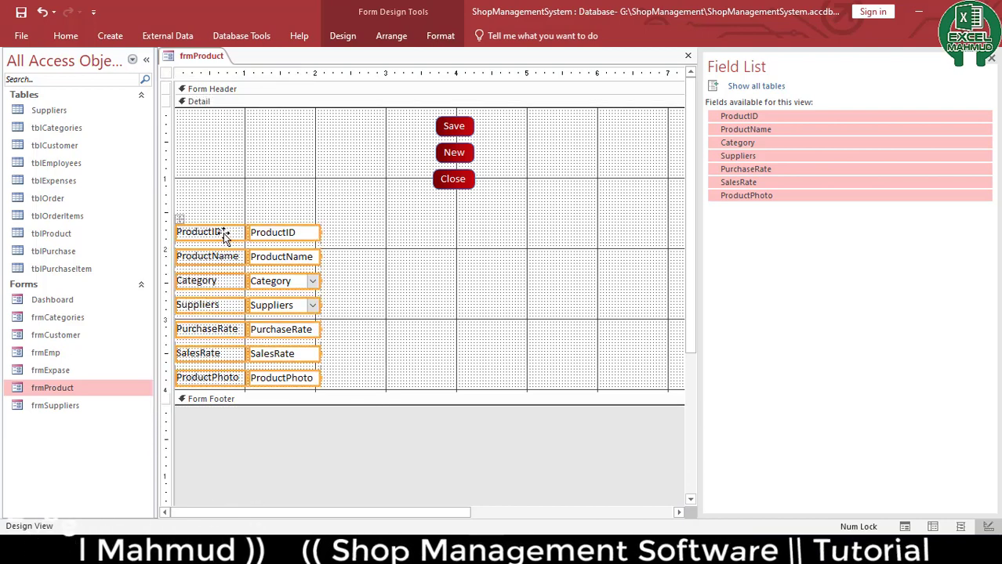
pyautogui.moveTo(223, 233)
pyautogui.mouseDown()
pyautogui.moveTo(258, 112)
pyautogui.moveTo(251, 133)
pyautogui.mouseUp()
pyautogui.moveTo(347, 333)
pyautogui.mouseDown()
pyautogui.moveTo(333, 310)
pyautogui.moveTo(358, 342)
pyautogui.mouseUp()
pyautogui.hotkey('ctrl', 'z')
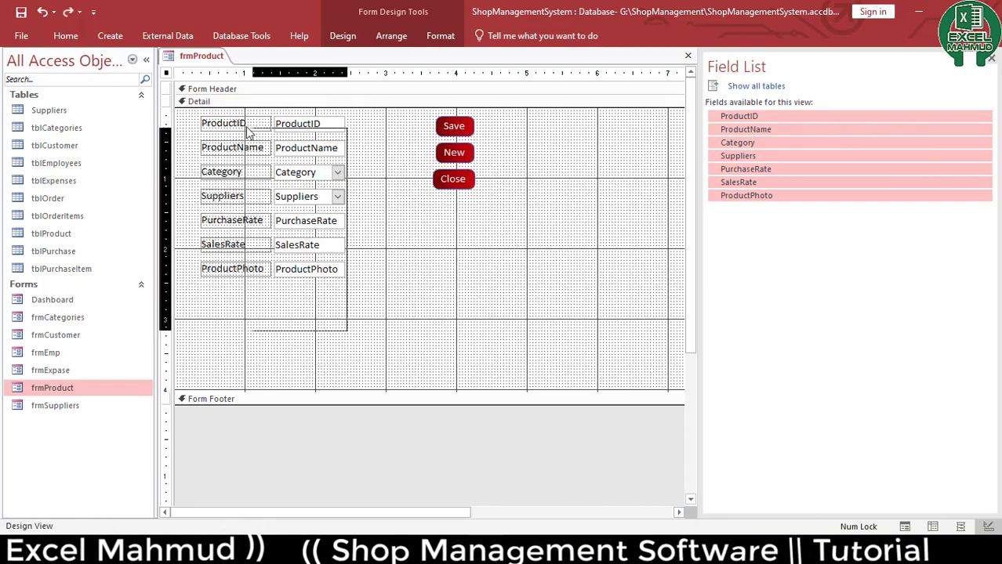
pyautogui.click(380, 376)
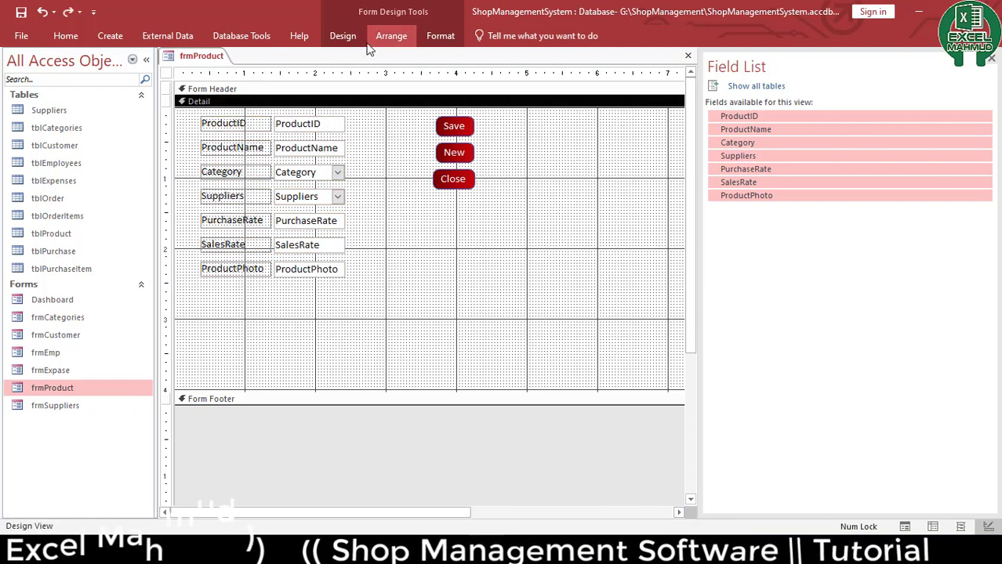
# Select the product fields and set their top, bottom, left and right padding to 0 in the Property Sheet
pyautogui.click(391, 35)
pyautogui.click(343, 36)
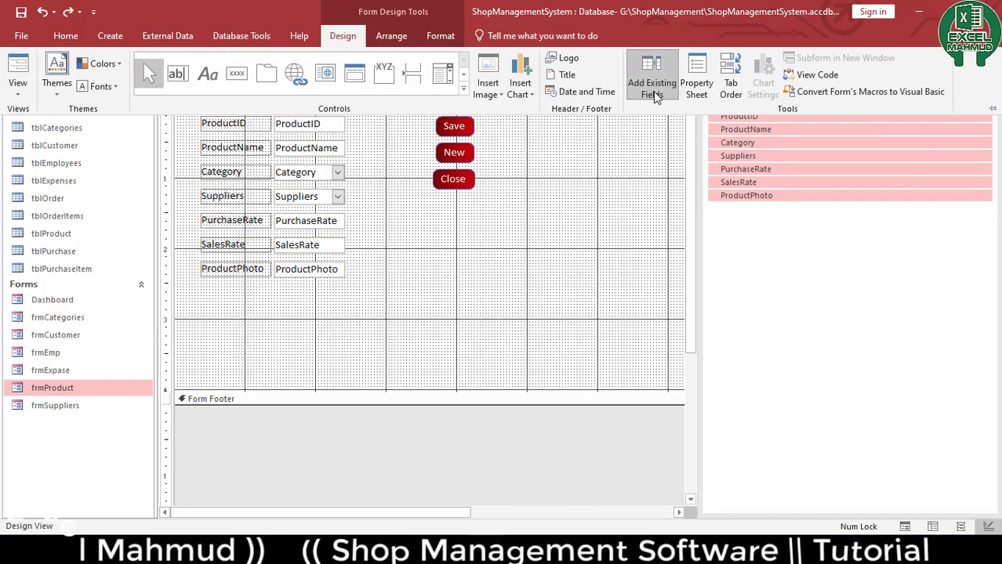
pyautogui.click(696, 83)
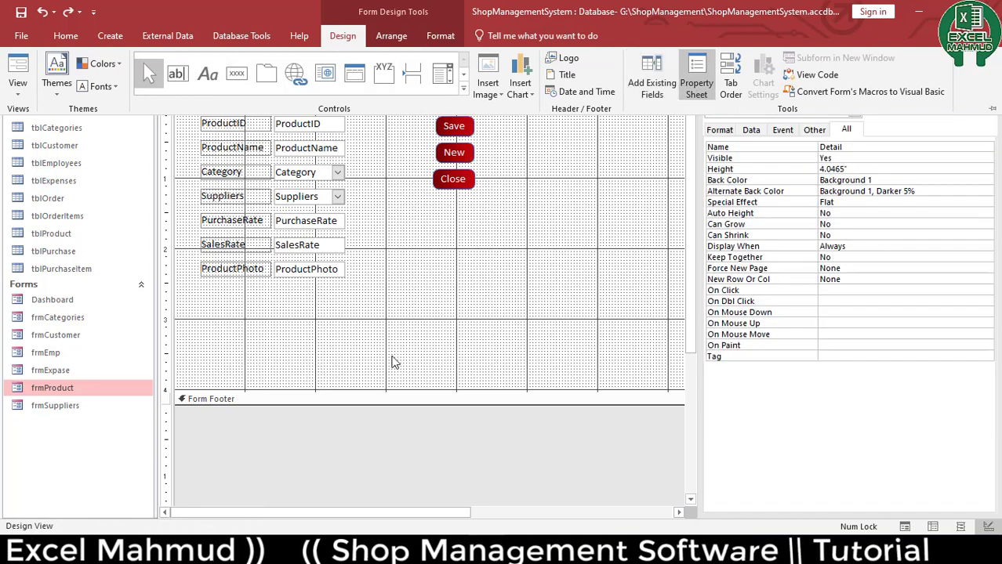
pyautogui.hotkey('ctrl', 'F1')
pyautogui.moveTo(306, 307); pyautogui.dragTo(243, 116)
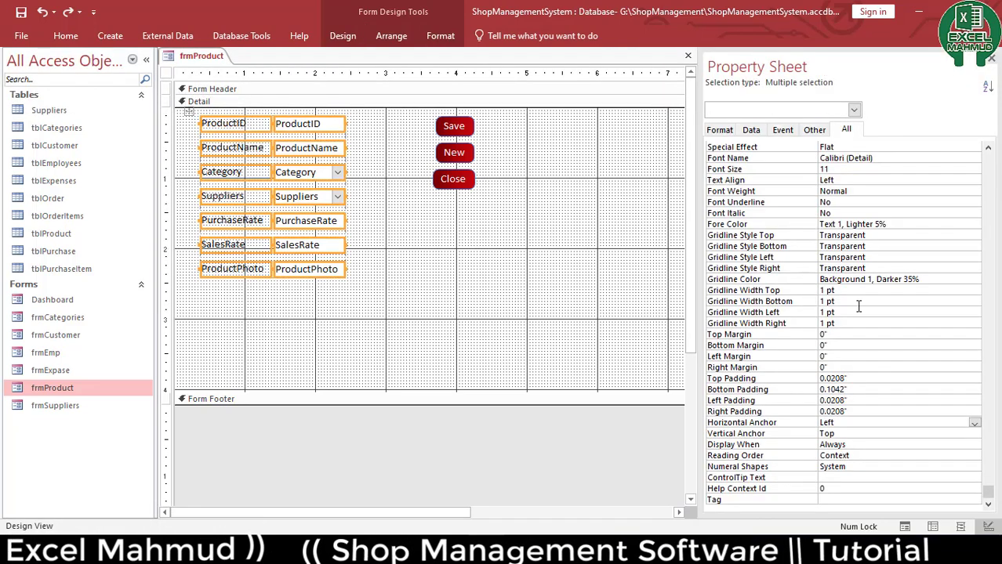
pyautogui.click(778, 379)
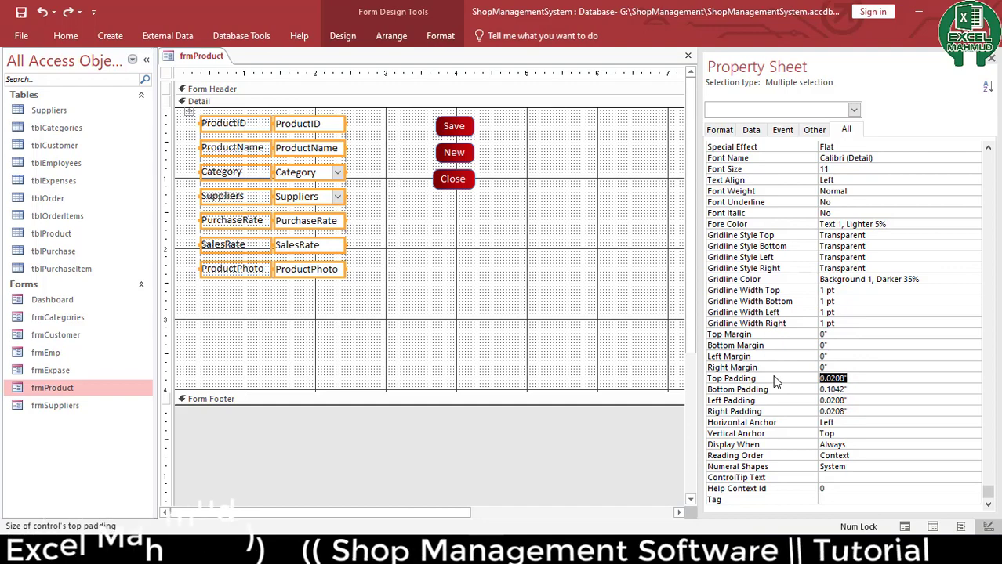
pyautogui.write('0')
pyautogui.press('Return')
pyautogui.write('0')
pyautogui.press('Return')
pyautogui.write('0')
pyautogui.press('Return')
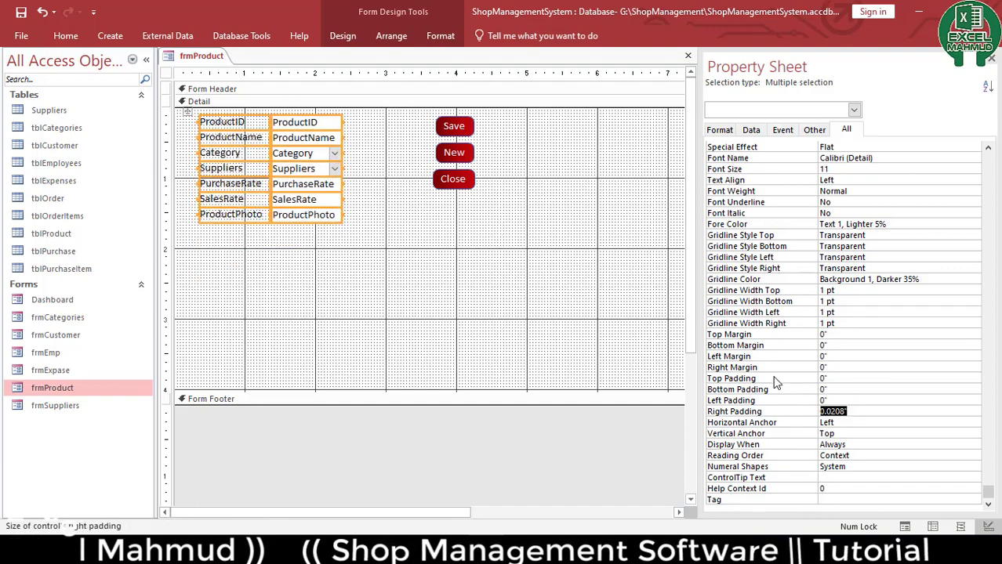
pyautogui.write('0')
pyautogui.press('Return')
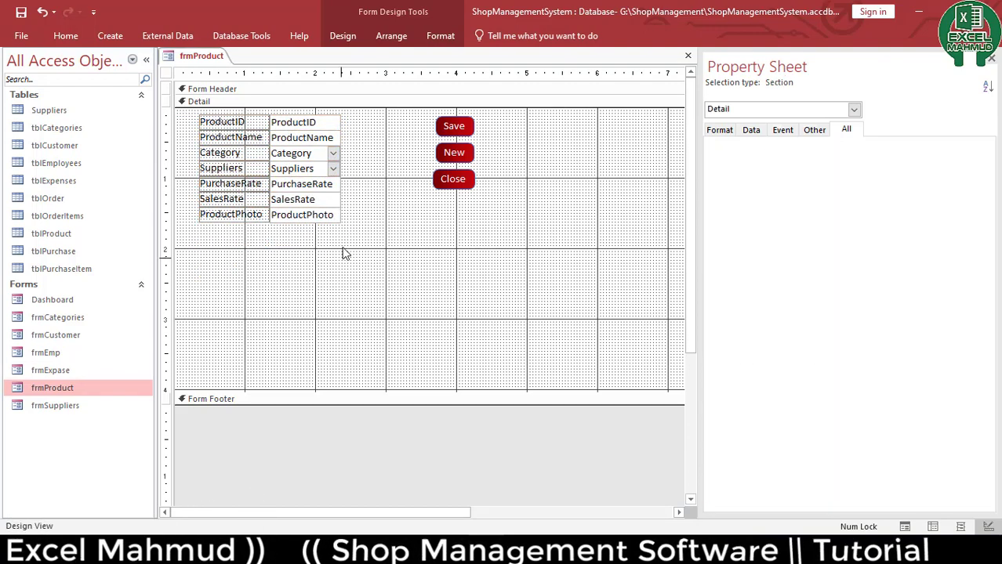
# Widen the product field controls and reduce the detail section height
pyautogui.moveTo(344, 252); pyautogui.dragTo(428, 251)
pyautogui.moveTo(458, 392); pyautogui.dragTo(483, 245)
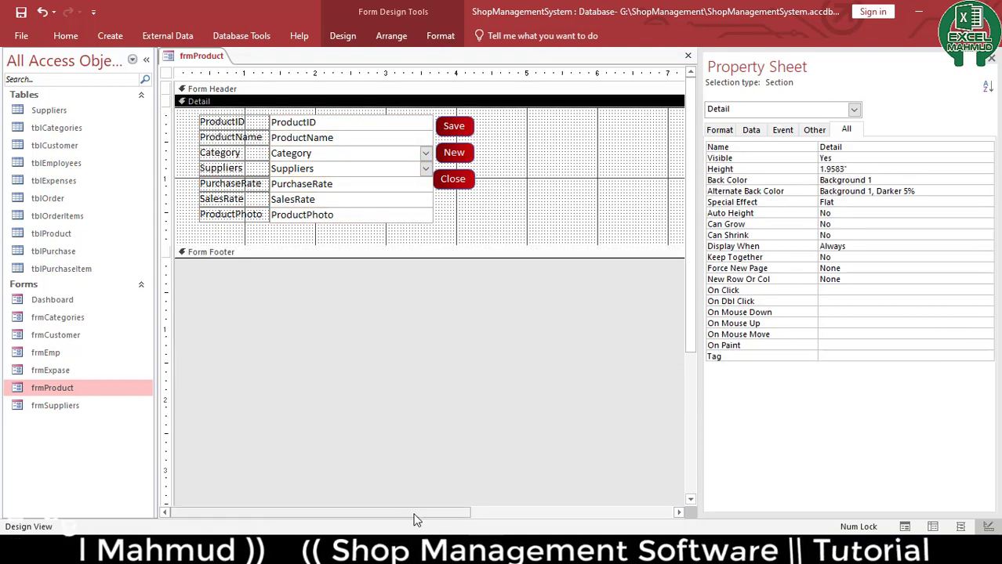
# Narrow the form width to just past the buttons
pyautogui.moveTo(407, 512); pyautogui.dragTo(521, 512)
pyautogui.moveTo(617, 129); pyautogui.dragTo(363, 243)
pyautogui.moveTo(430, 512); pyautogui.dragTo(228, 511)
pyautogui.moveTo(331, 301); pyautogui.dragTo(258, 172)
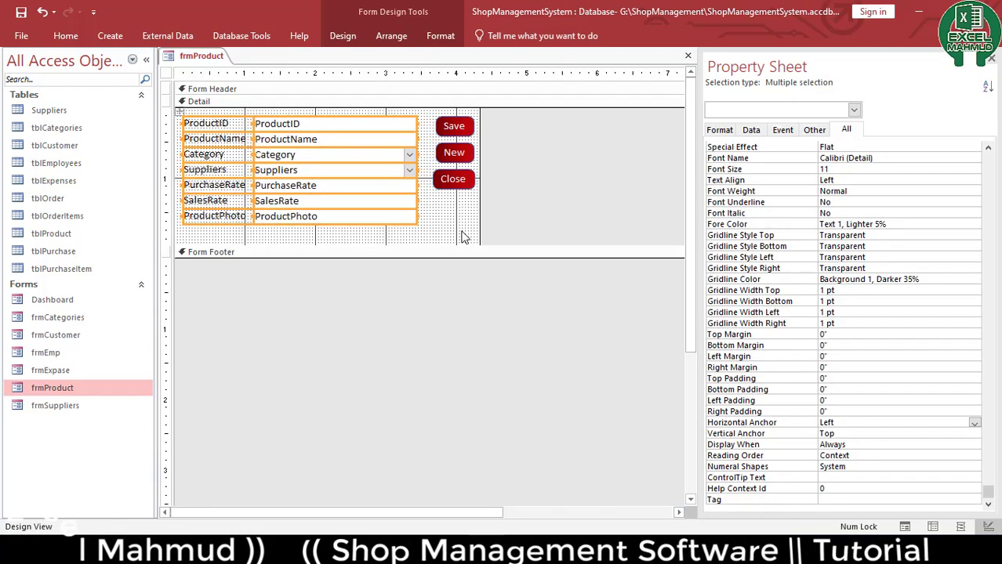
pyautogui.click(523, 210)
# Widen the field text boxes slightly so they line up with the buttons
pyautogui.moveTo(388, 233); pyautogui.dragTo(369, 118)
pyautogui.click(420, 128)
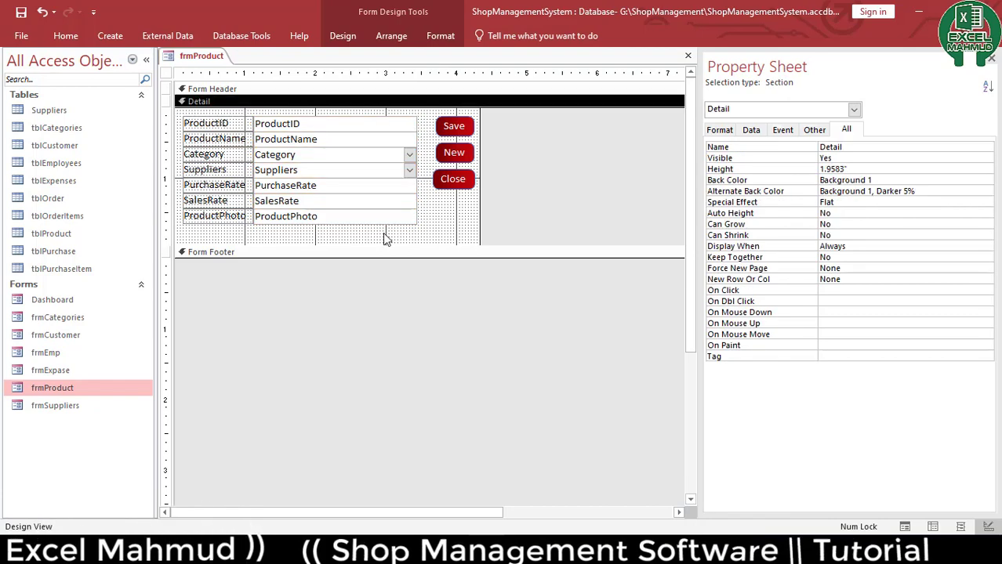
pyautogui.moveTo(376, 238); pyautogui.dragTo(356, 118)
pyautogui.moveTo(417, 125); pyautogui.dragTo(430, 126)
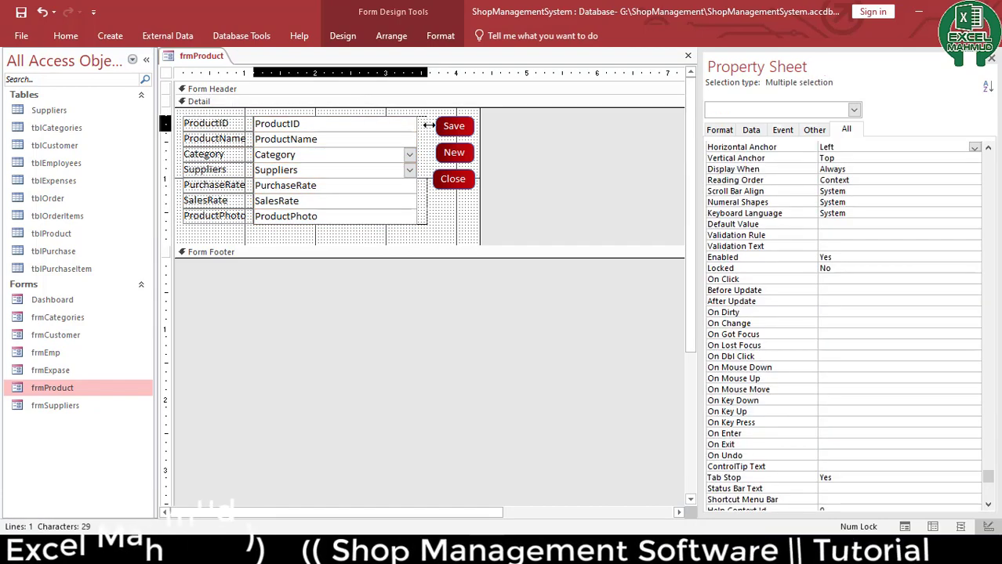
# Shrink the detail section height slightly and close the form
pyautogui.click(521, 237)
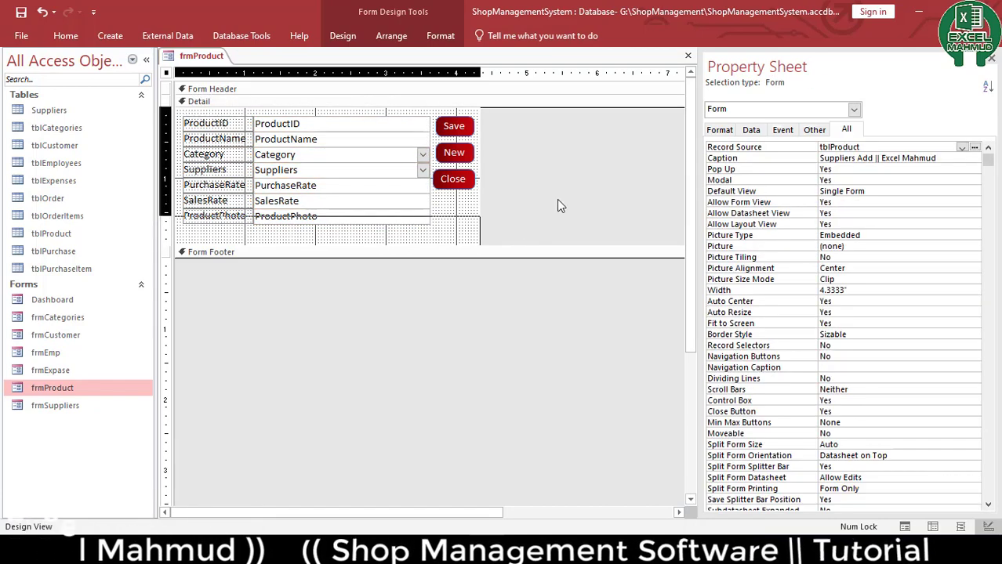
pyautogui.moveTo(494, 256); pyautogui.dragTo(492, 237)
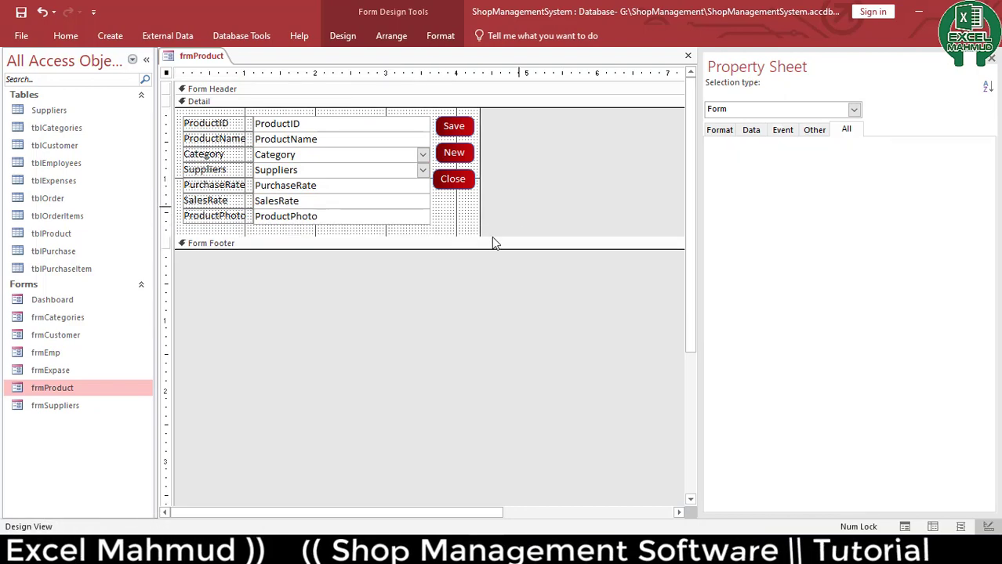
pyautogui.hotkey('ctrl', 'w')
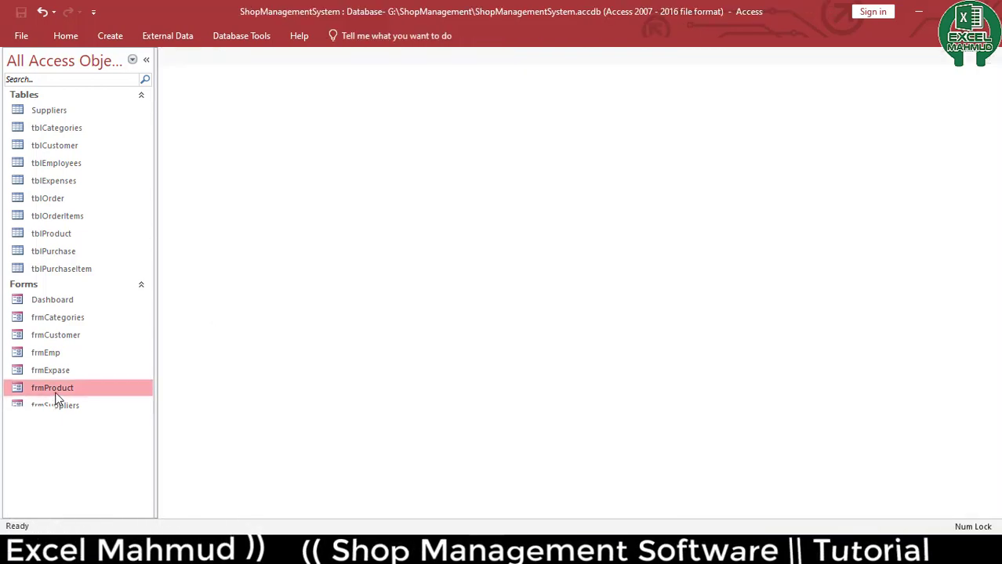
# Open frmProduct in Form View and move its window up slightly
pyautogui.doubleClick(55, 390)
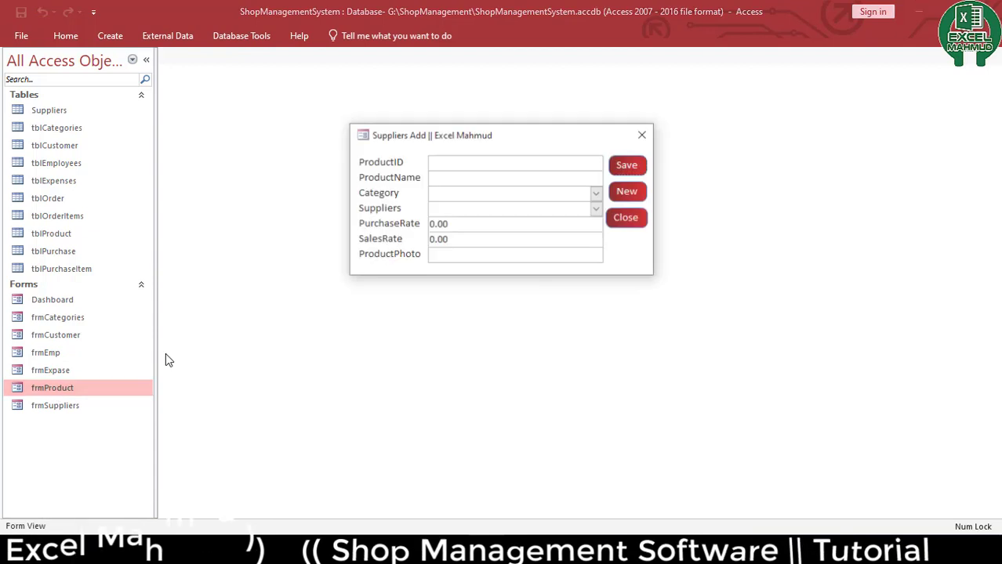
pyautogui.moveTo(495, 124); pyautogui.dragTo(495, 113)
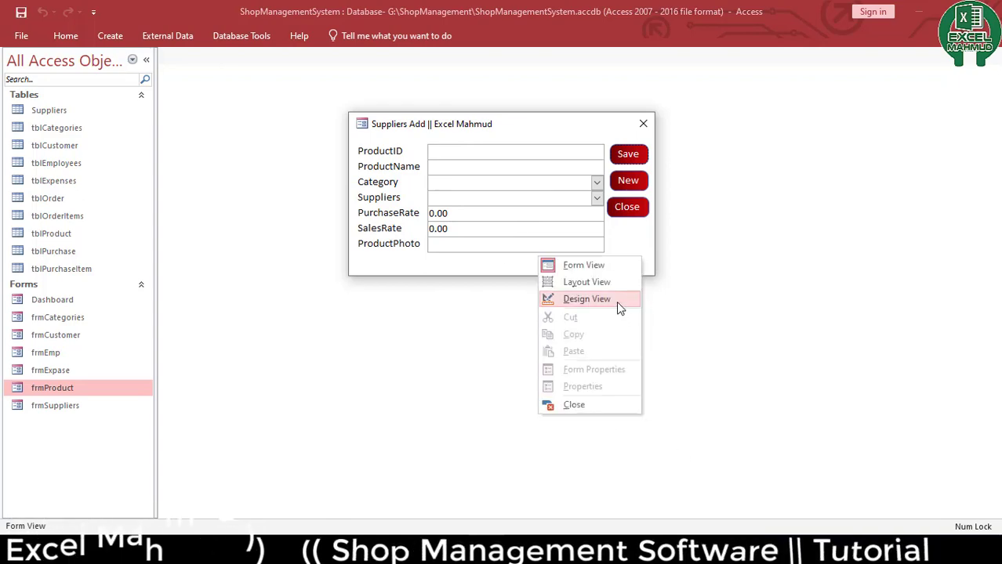
# Switch frmProduct to Design View and enlarge the detail section's height
pyautogui.click(616, 301)
pyautogui.moveTo(473, 247); pyautogui.dragTo(451, 368)
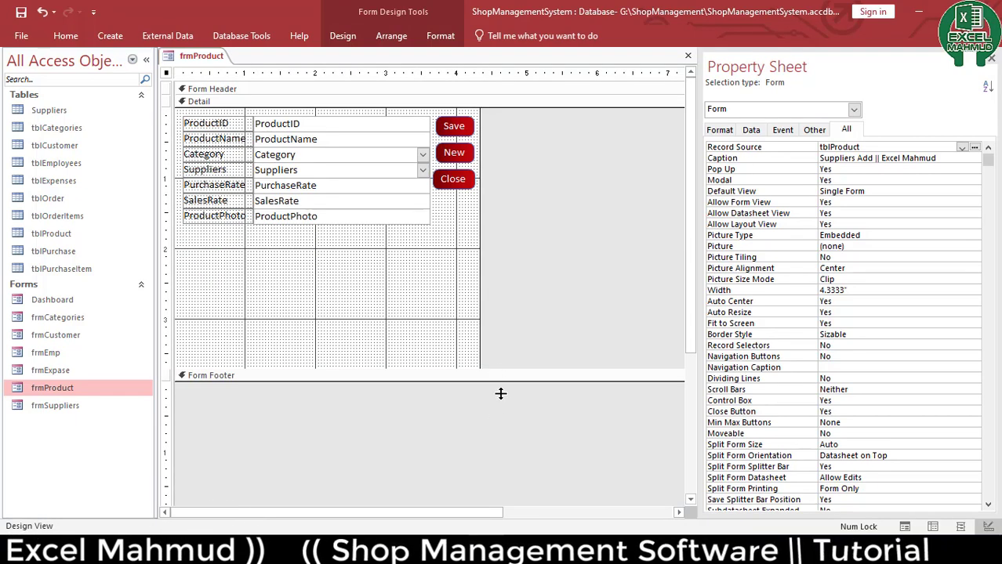
pyautogui.moveTo(500, 393); pyautogui.dragTo(501, 457)
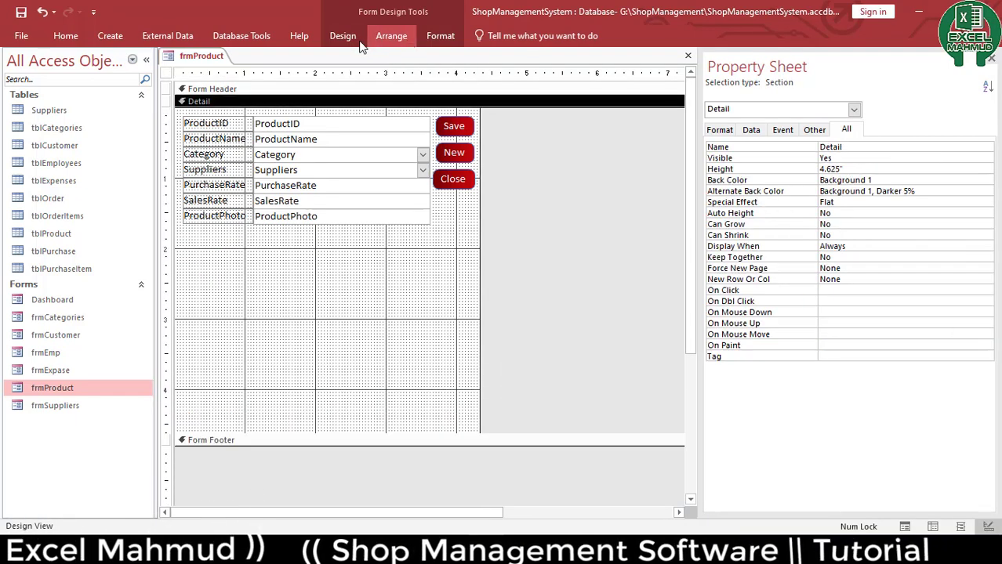
# Draw a list box below the fields using the wizard to find records on the form, including all tblProduct fields
pyautogui.click(345, 37)
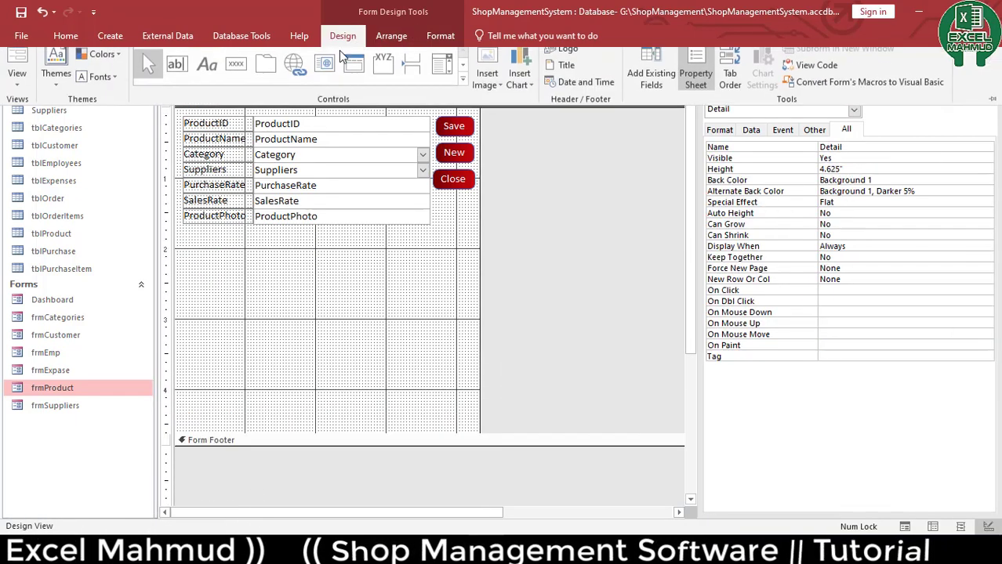
pyautogui.click(465, 89)
pyautogui.click(208, 96)
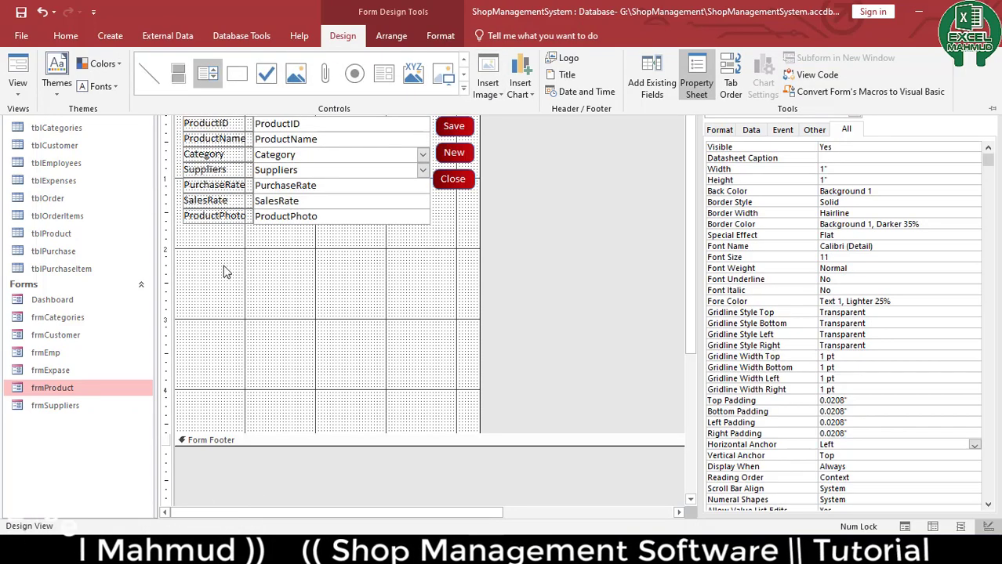
pyautogui.moveTo(183, 237); pyautogui.dragTo(255, 308)
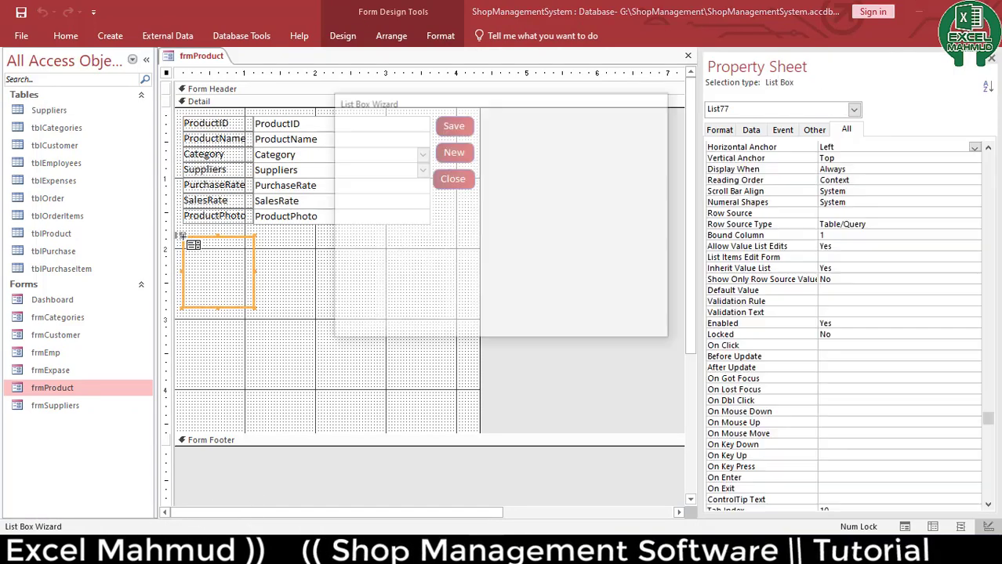
pyautogui.click(461, 229)
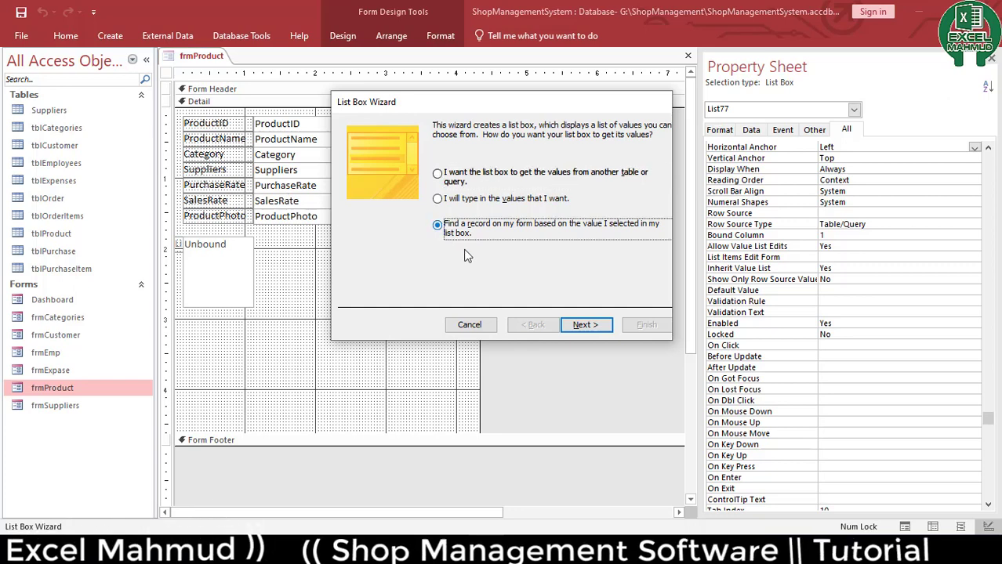
pyautogui.click(577, 324)
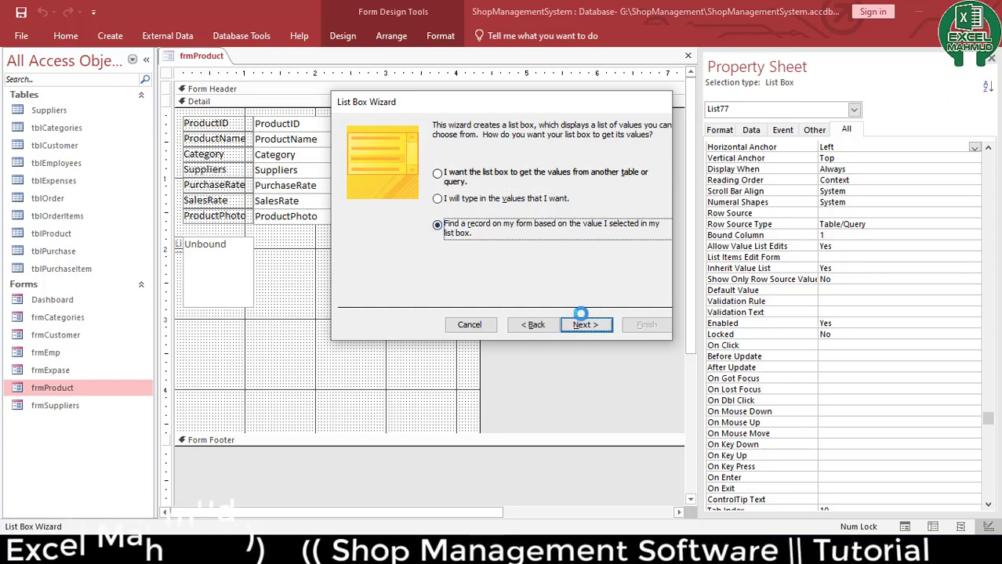
pyautogui.click(483, 248)
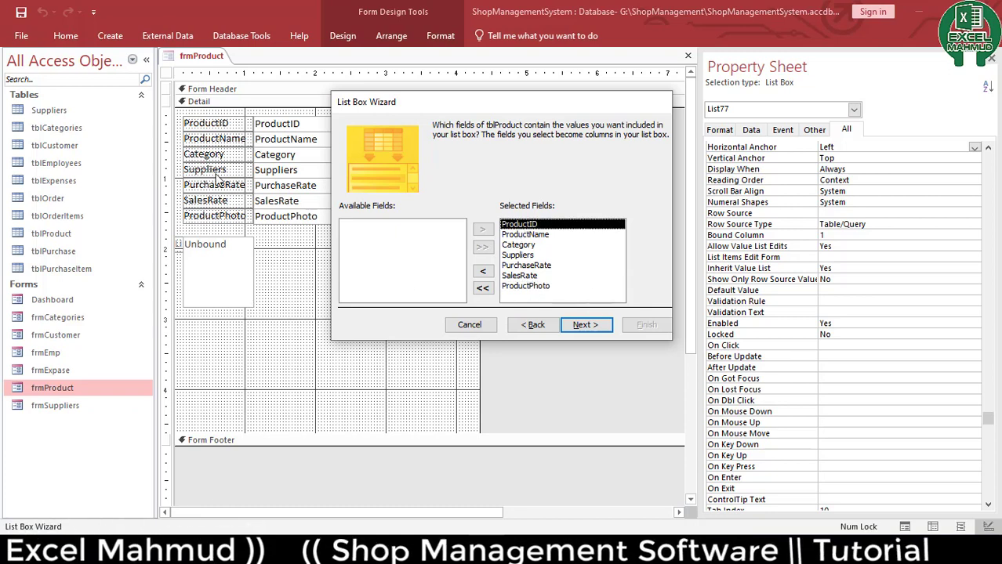
pyautogui.click(584, 324)
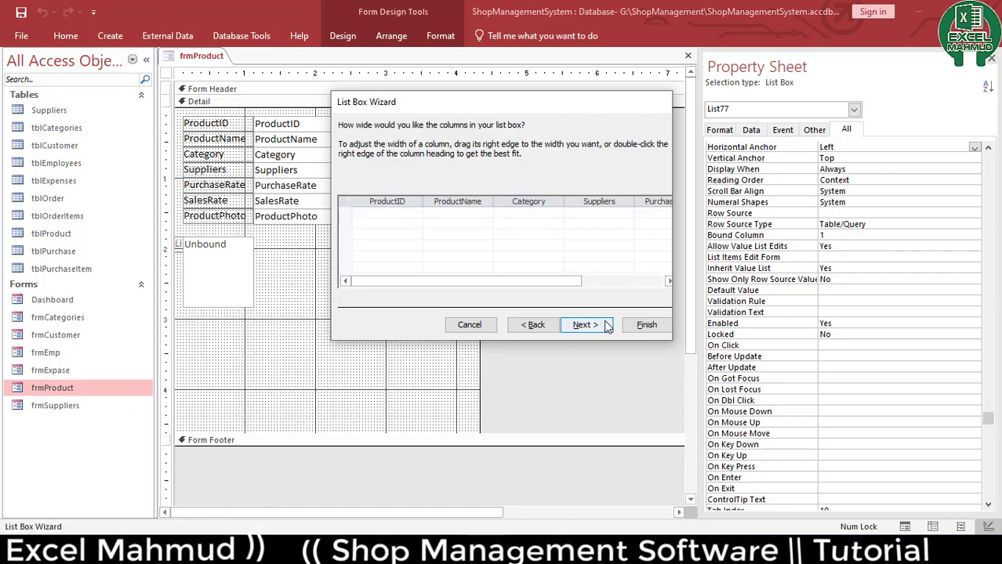
pyautogui.click(606, 329)
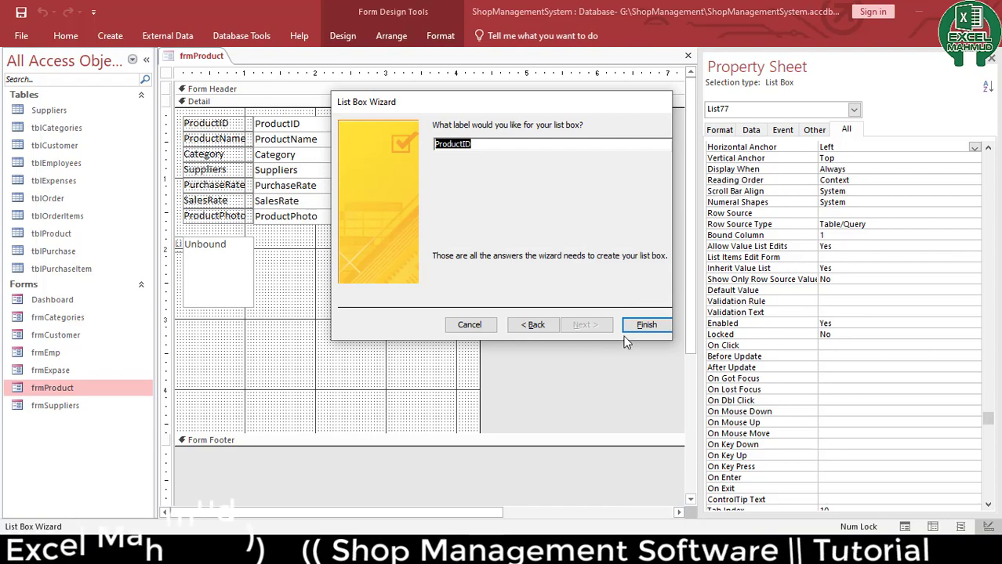
pyautogui.click(629, 329)
# Delete the new list box's label
pyautogui.click(412, 441)
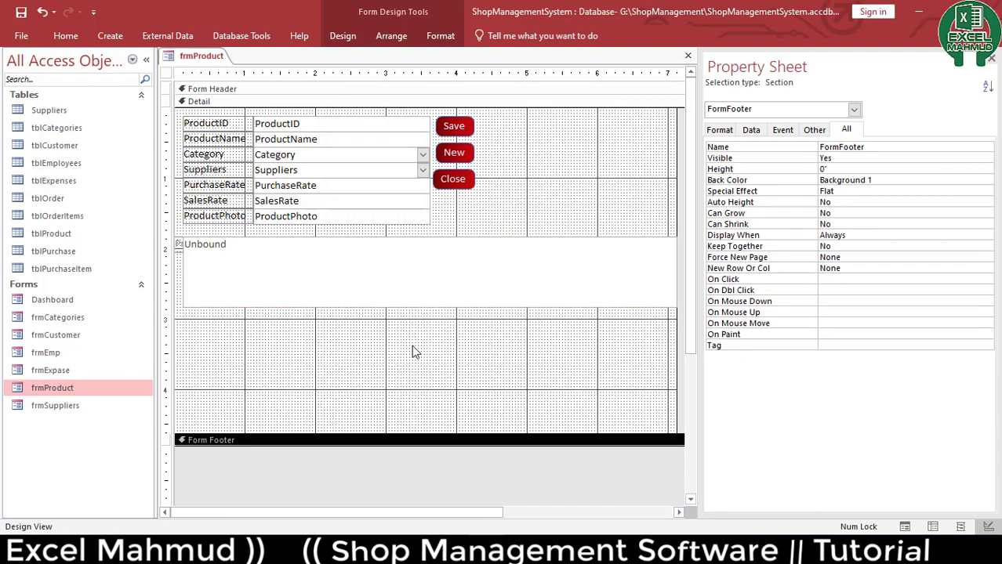
pyautogui.click(408, 280)
pyautogui.click(192, 245)
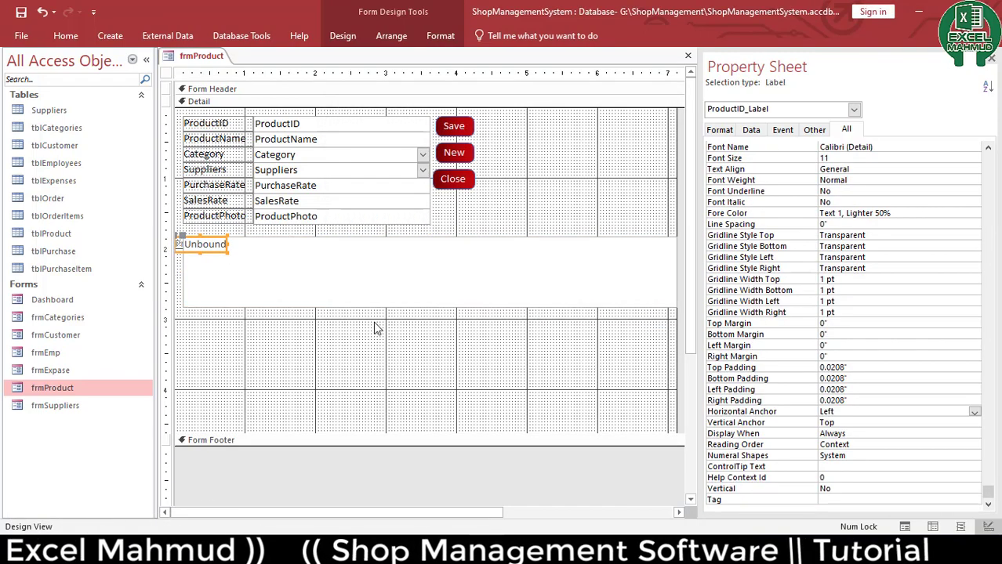
pyautogui.press('Delete')
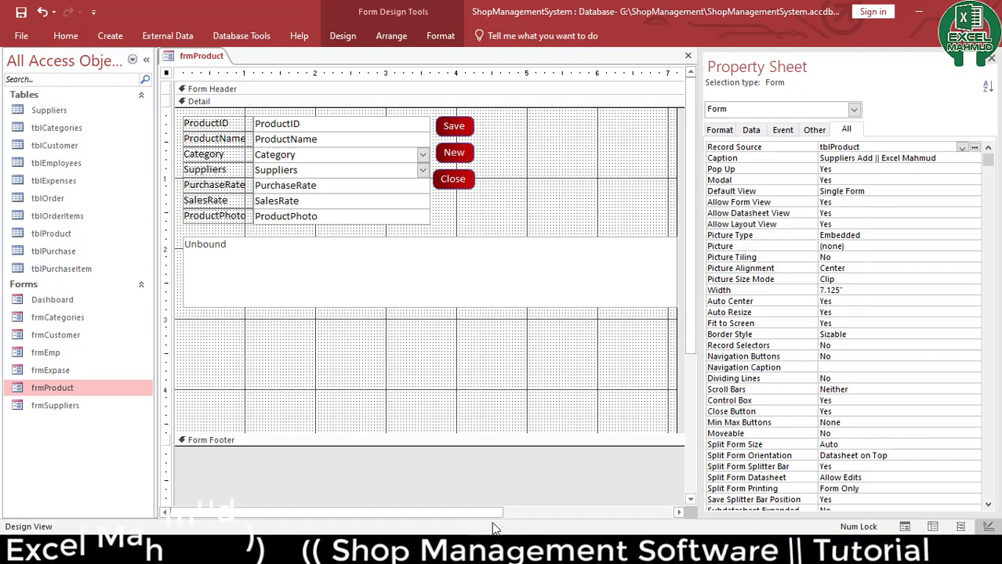
# Stretch the list box down to the bottom of the detail section and fit the form's width to it
pyautogui.moveTo(499, 515); pyautogui.dragTo(552, 515)
pyautogui.moveTo(662, 186)
pyautogui.mouseDown()
pyautogui.moveTo(633, 198)
pyautogui.moveTo(633, 222)
pyautogui.mouseUp()
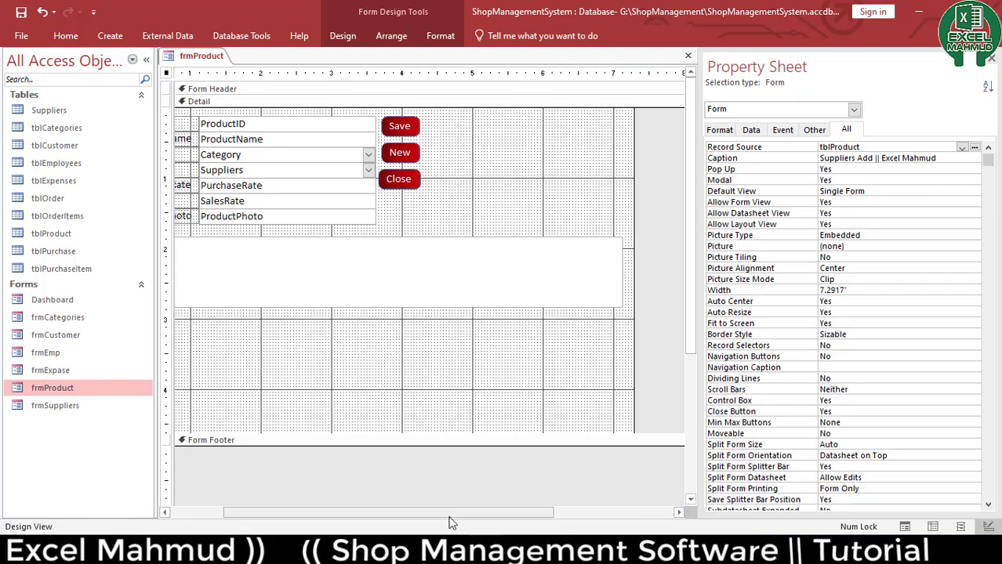
pyautogui.click(288, 357)
pyautogui.moveTo(288, 357); pyautogui.dragTo(261, 320)
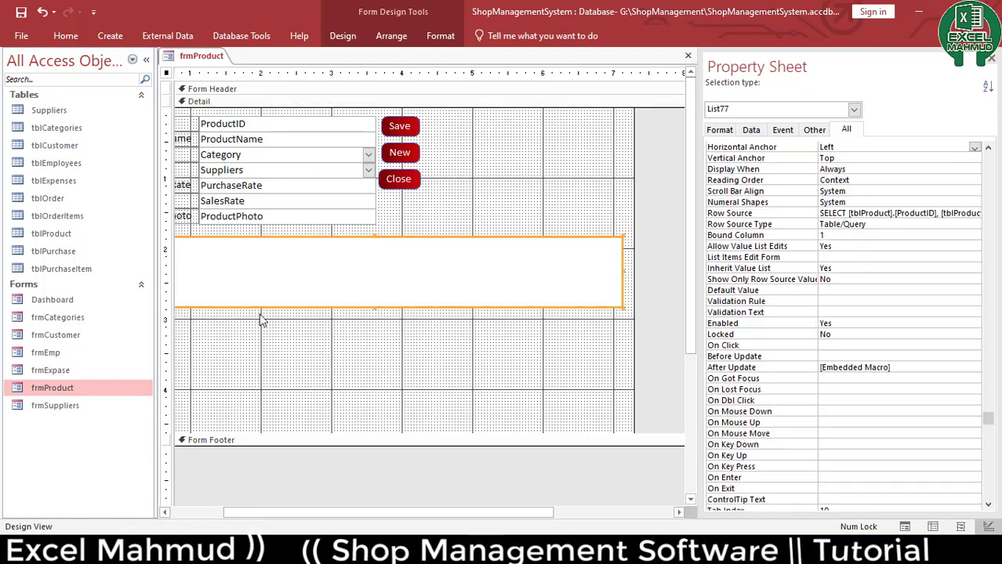
pyautogui.moveTo(375, 306); pyautogui.dragTo(345, 426)
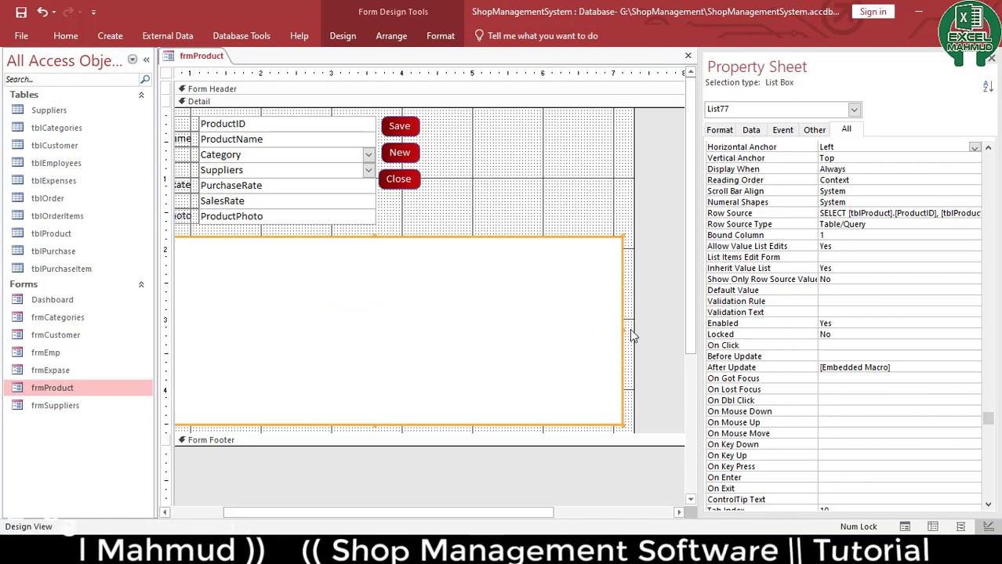
pyautogui.moveTo(633, 334); pyautogui.dragTo(630, 330)
pyautogui.click(640, 338)
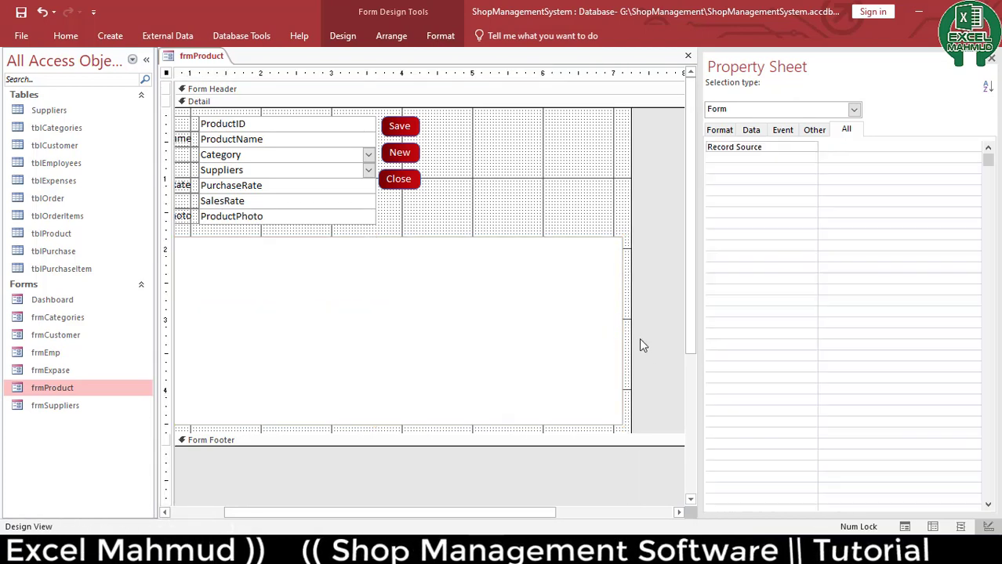
# Reopen frmProduct in Form View
pyautogui.press('F5')
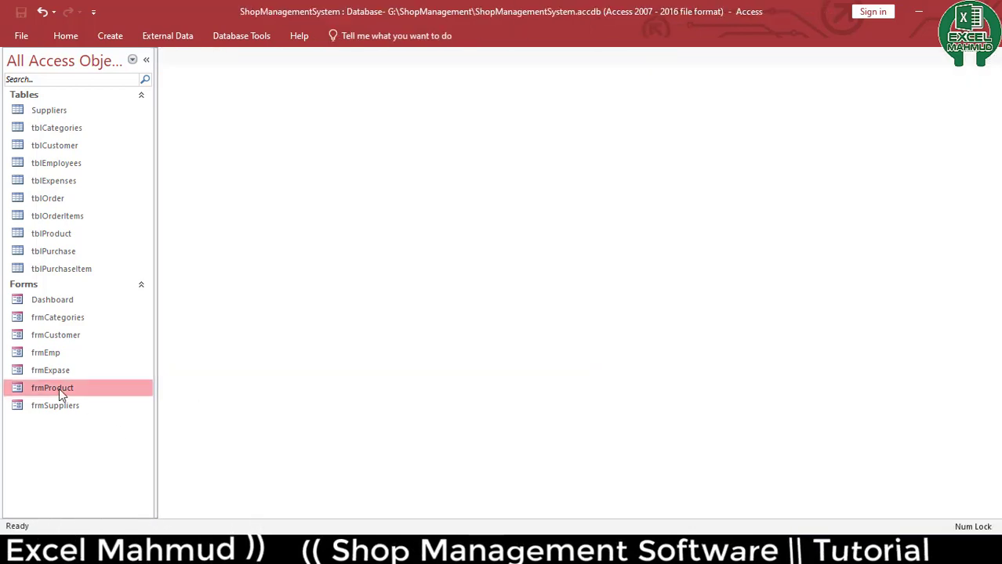
pyautogui.doubleClick(60, 388)
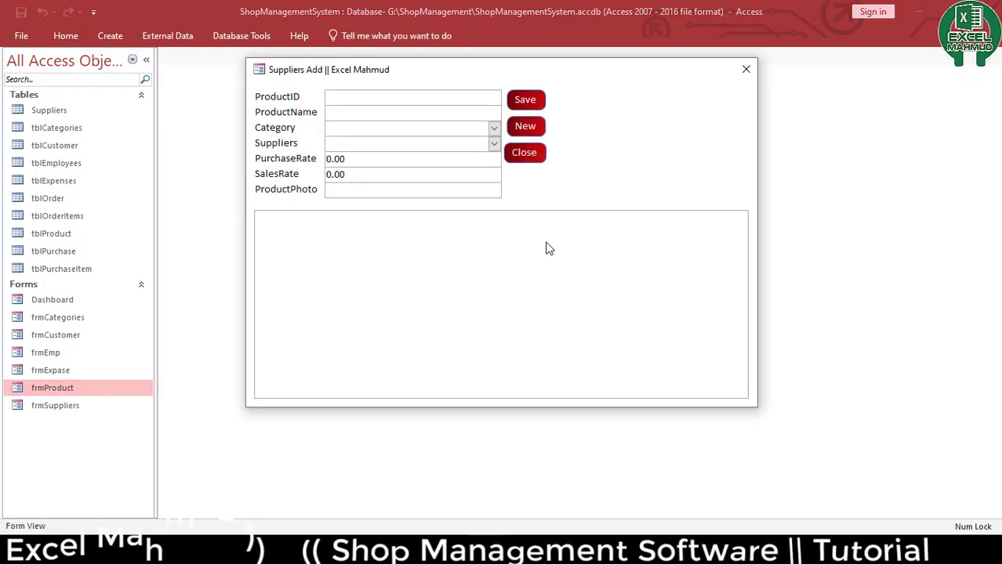
pyautogui.click(492, 310)
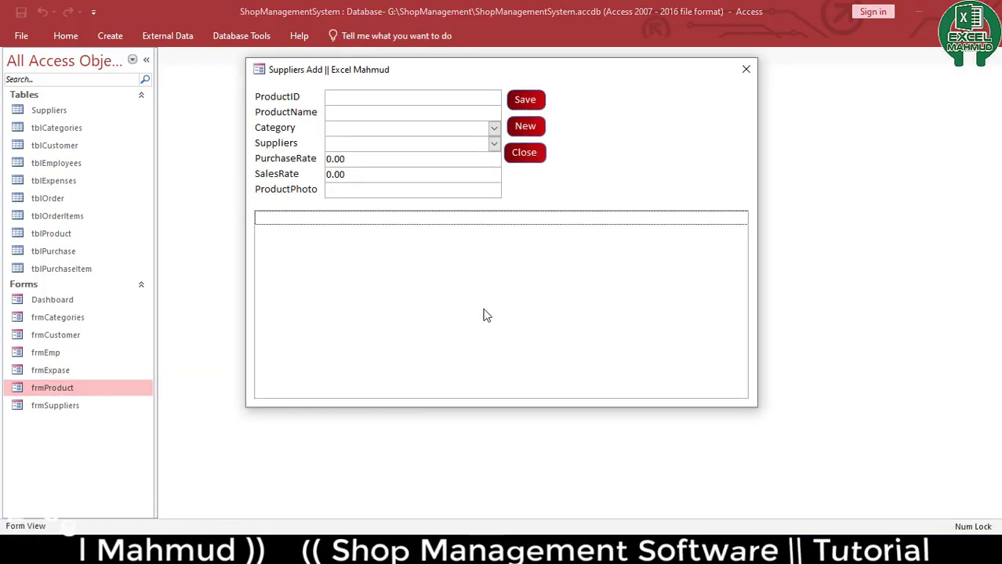
# Check the form's fields and the list box, then close the form
pyautogui.click(421, 100)
pyautogui.click(414, 127)
pyautogui.click(400, 307)
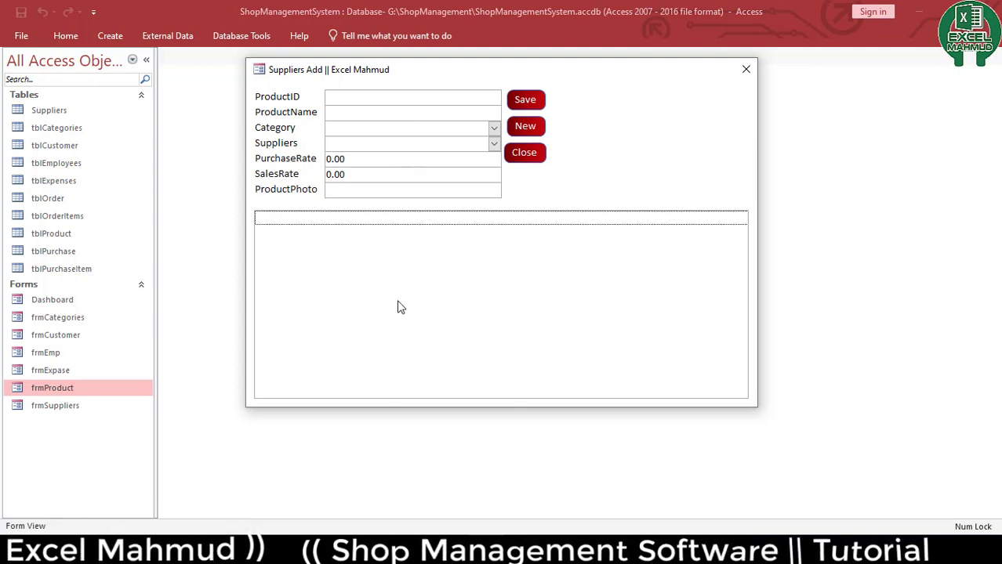
pyautogui.click(493, 128)
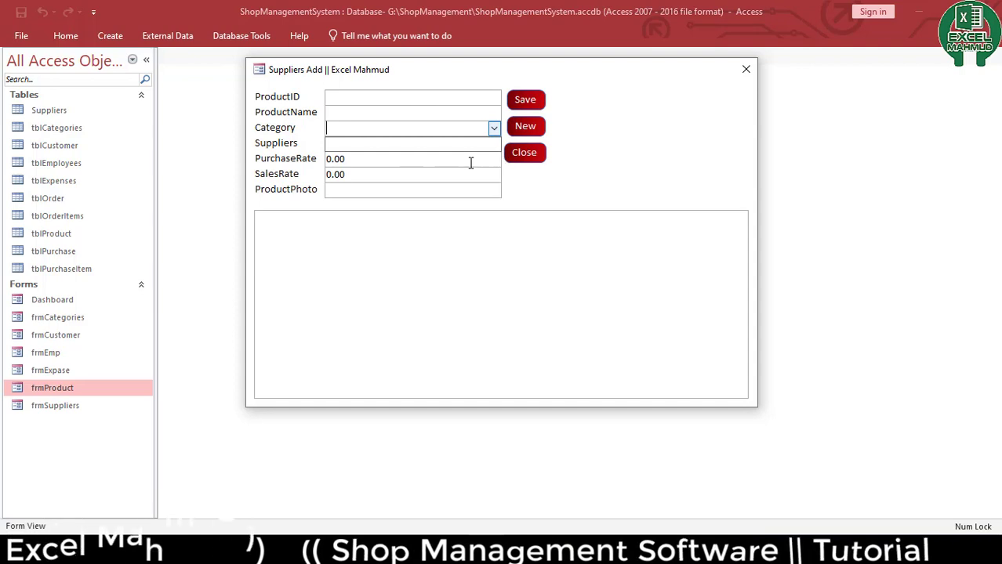
pyautogui.click(470, 160)
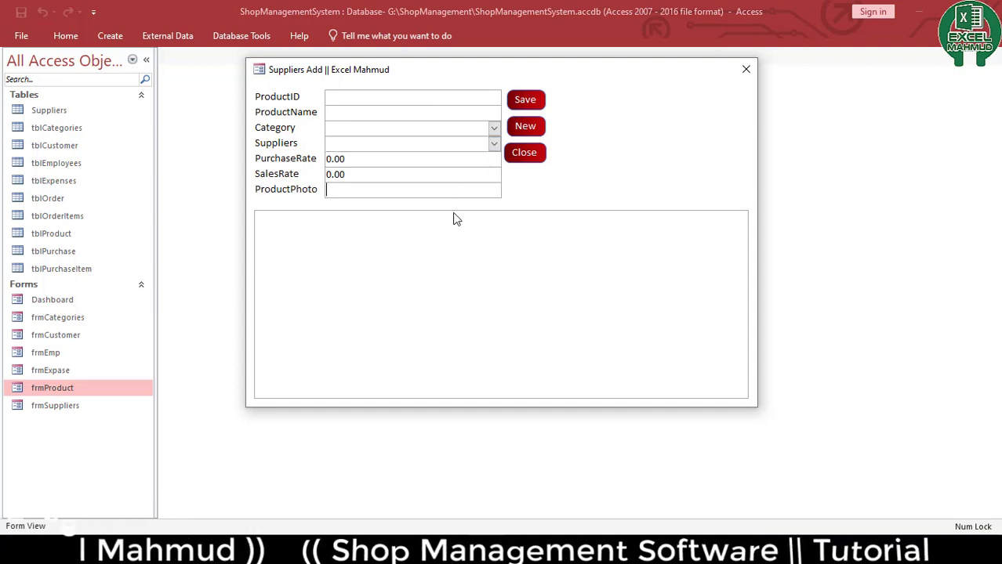
pyautogui.click(547, 295)
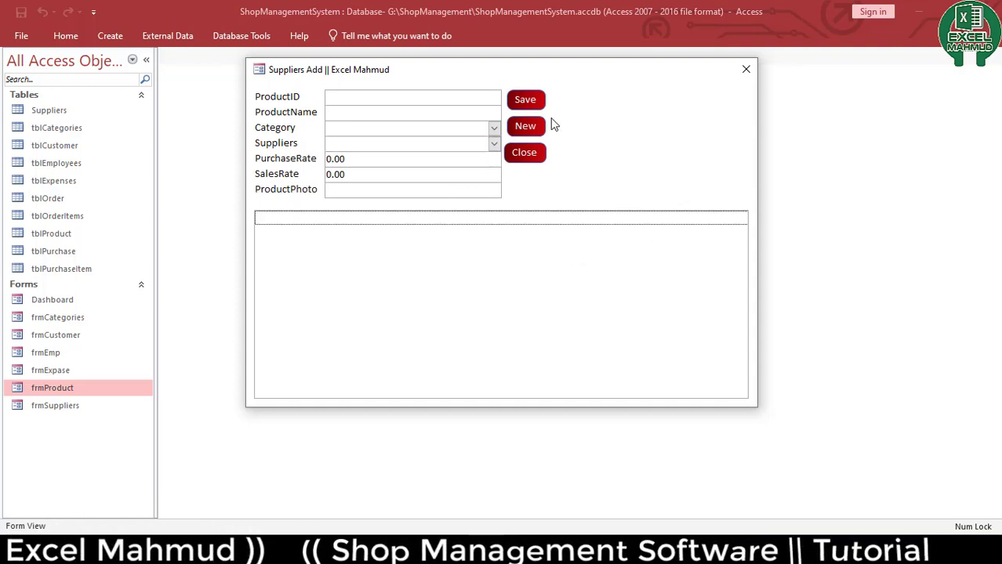
pyautogui.click(525, 152)
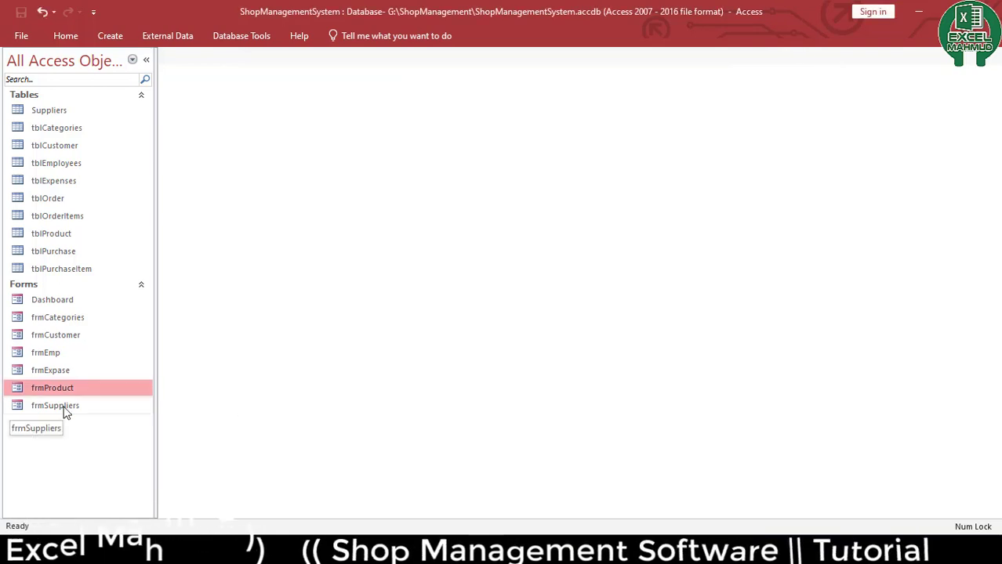
pyautogui.click(66, 112)
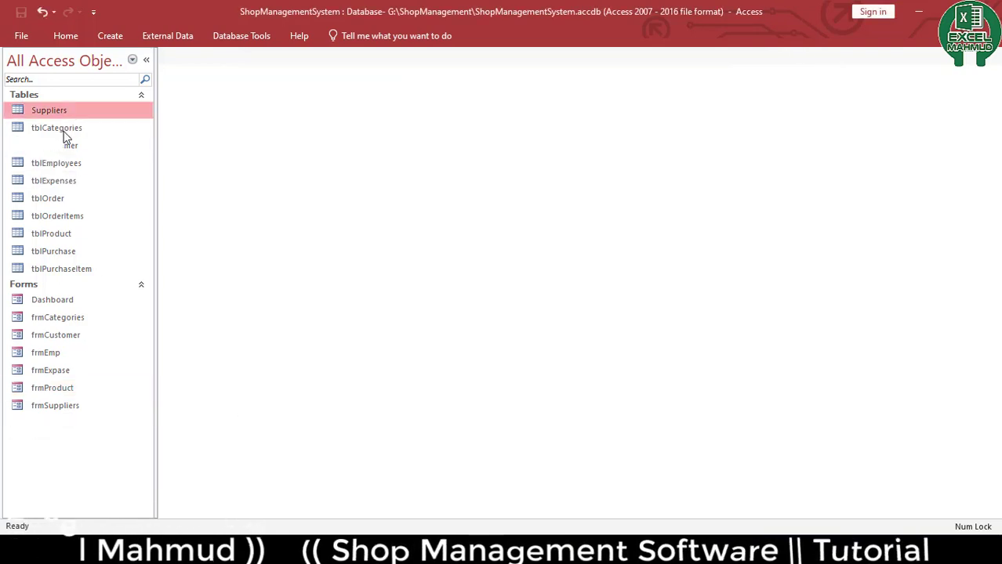
pyautogui.click(63, 131)
pyautogui.click(64, 147)
pyautogui.click(66, 164)
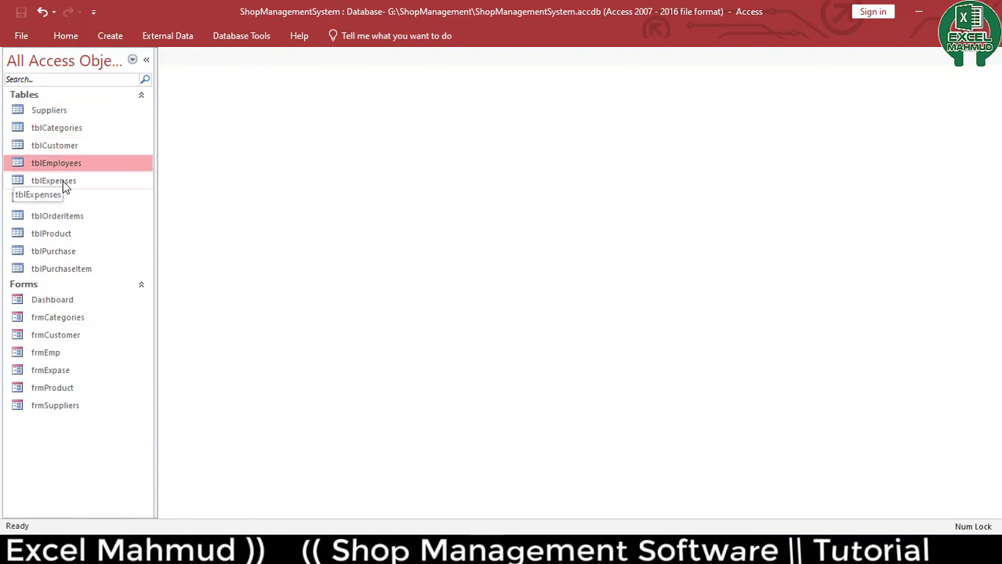
pyautogui.click(62, 183)
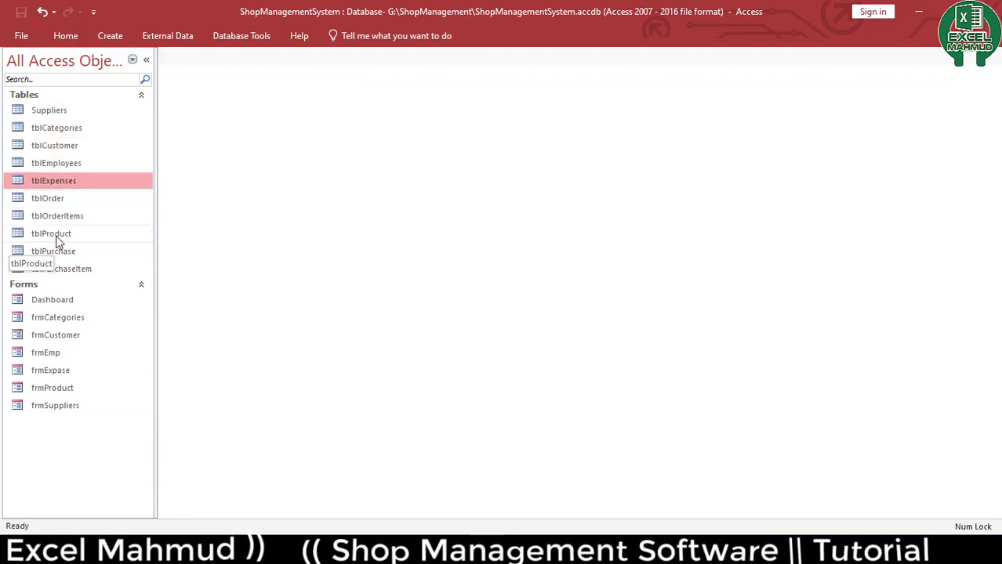
pyautogui.click(59, 235)
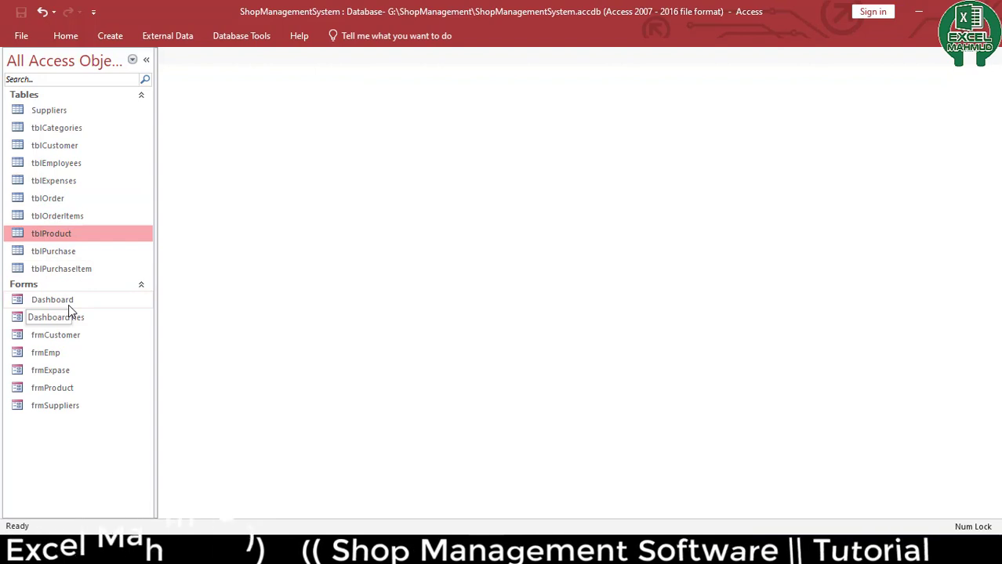